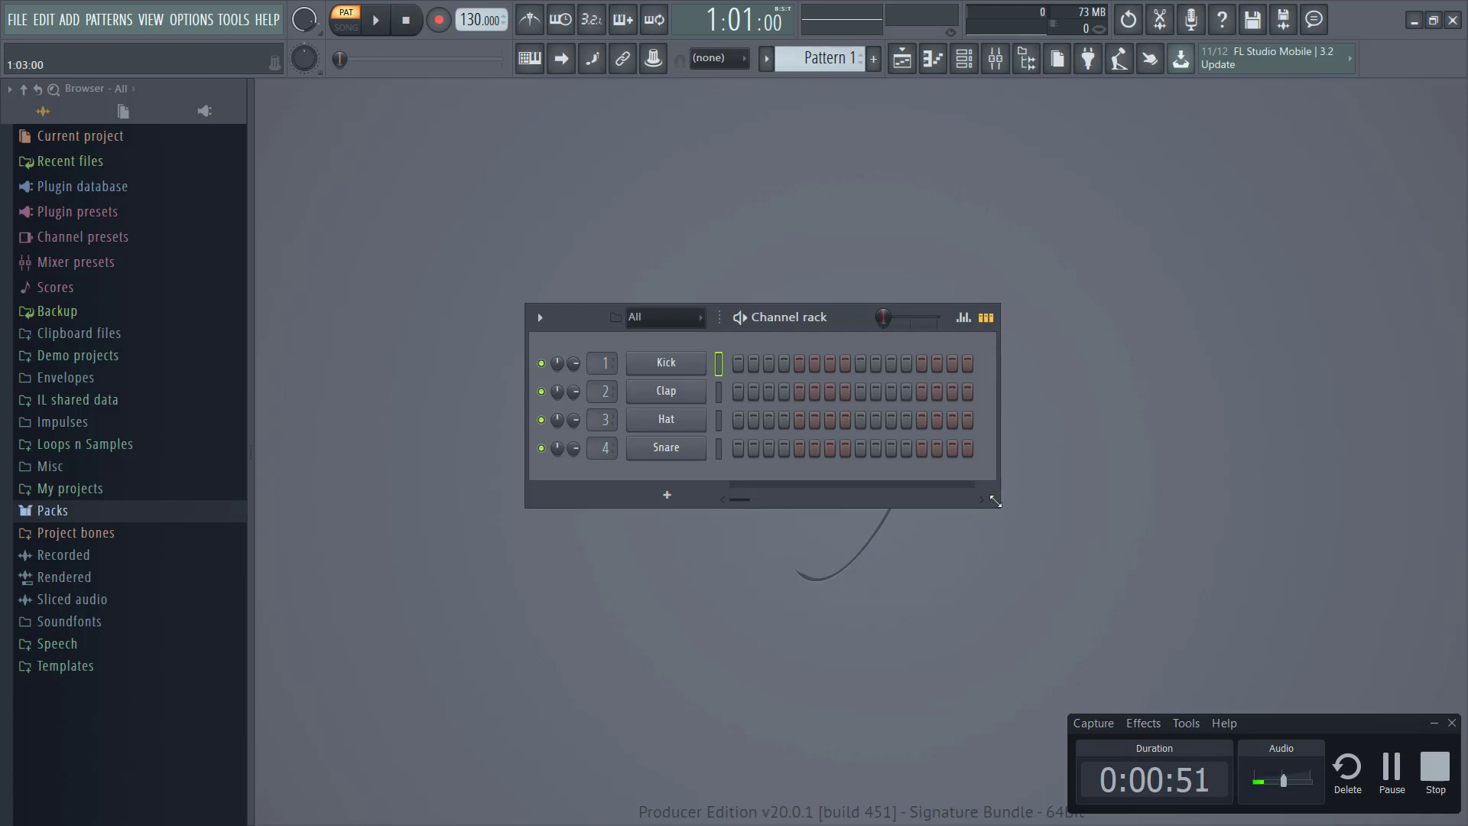
# - Move the channel rack higher in the workspace and expand the Hats folder of the Drums pack in the browser
pyautogui.moveTo(572, 319); pyautogui.dragTo(538, 220)
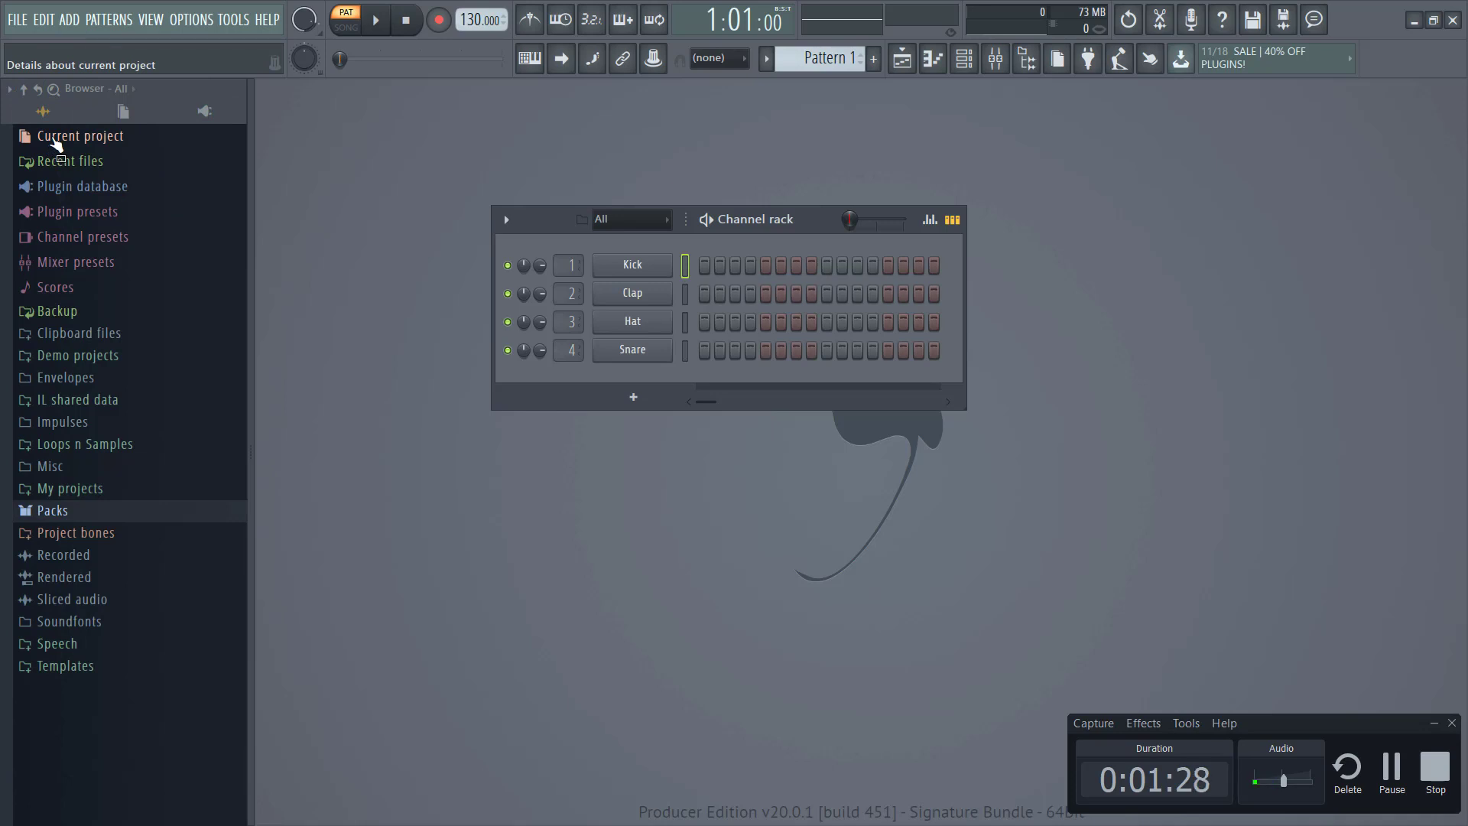
pyautogui.click(52, 514)
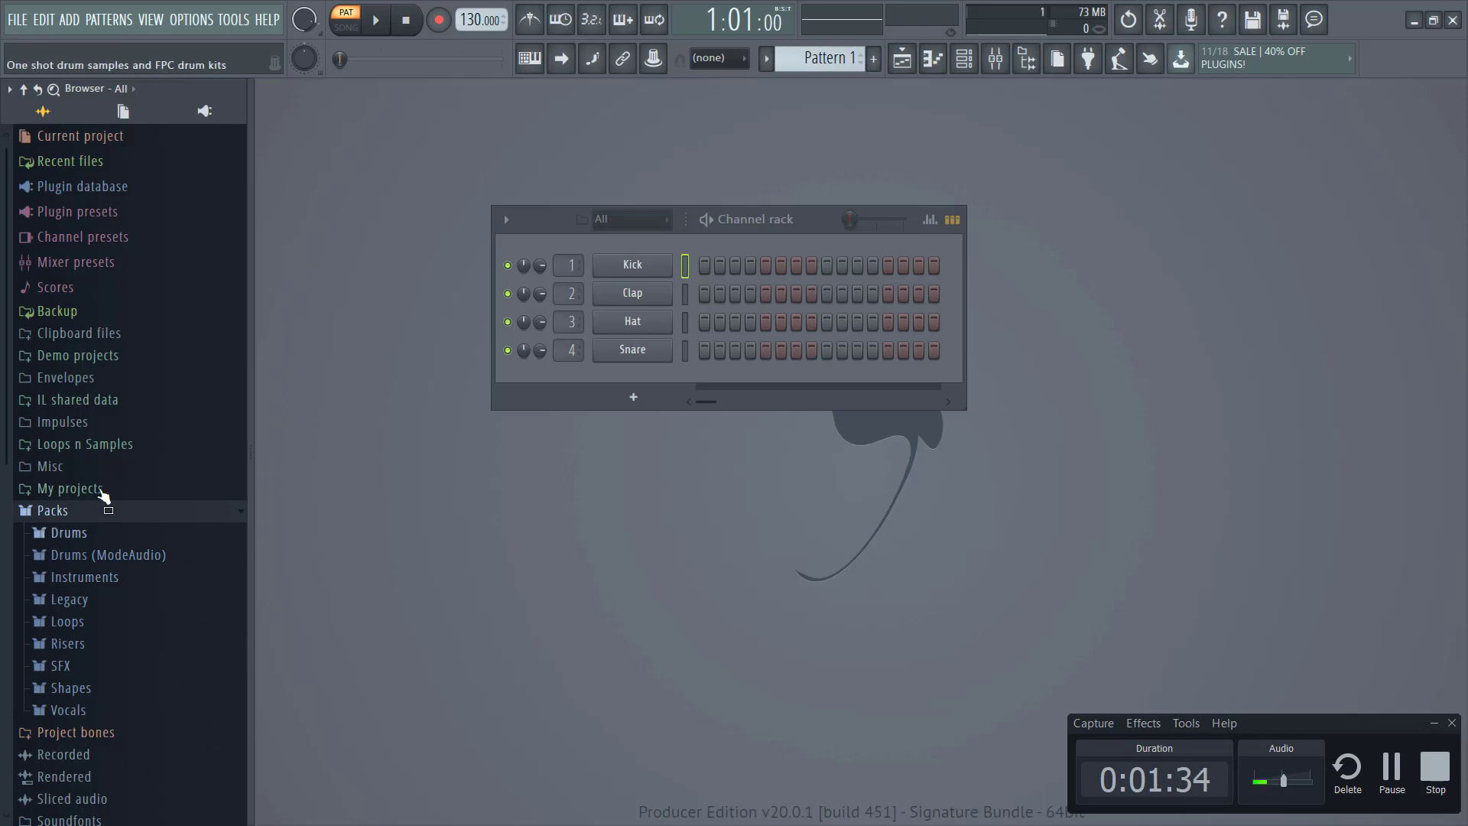
pyautogui.click(115, 540)
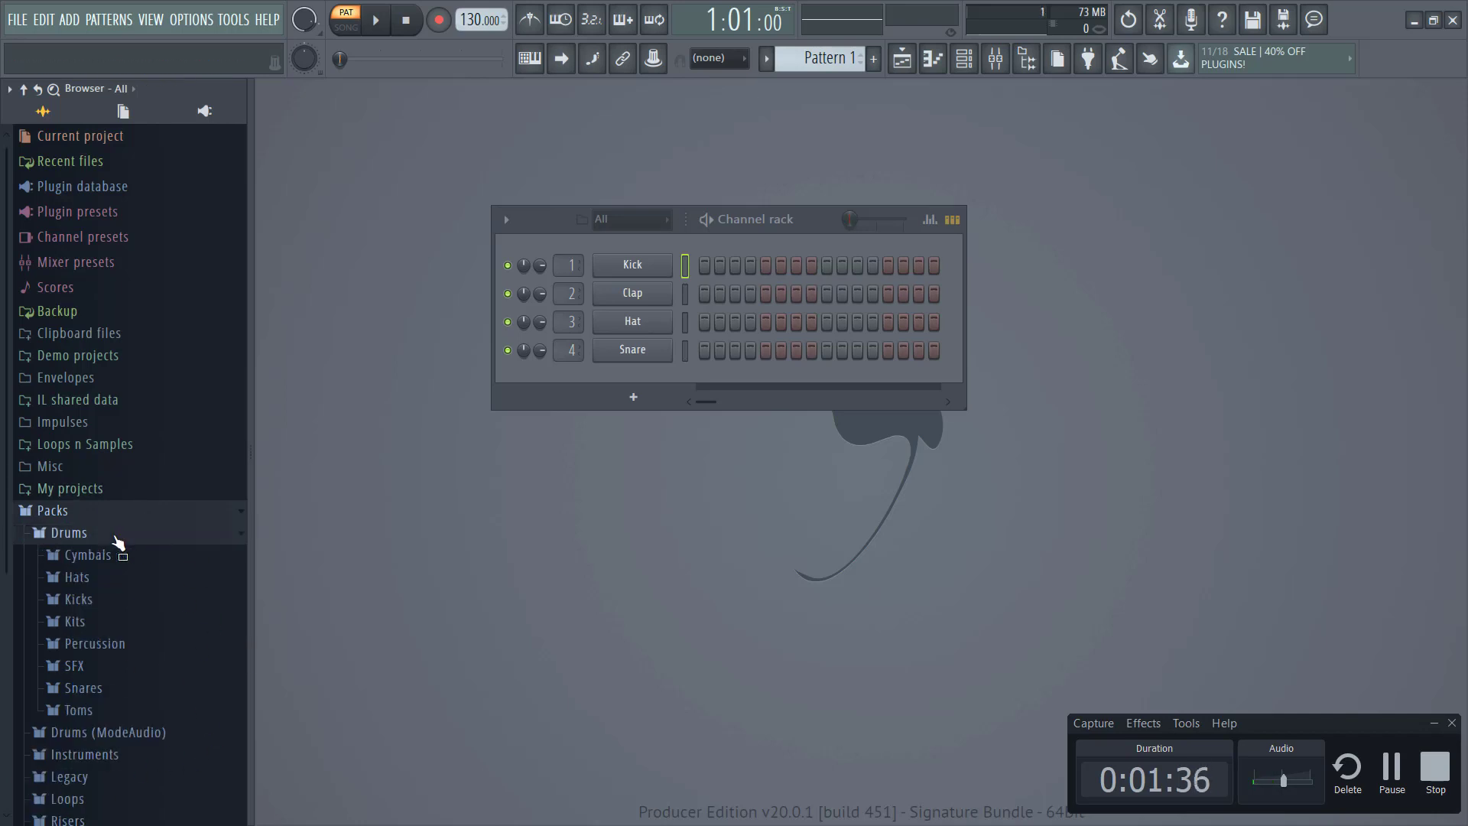
pyautogui.click(121, 582)
# - Audition several hat samples from the Hats folder, including AMX CH 1 and Clank CH 1, and collapse the folder
pyautogui.click(139, 517)
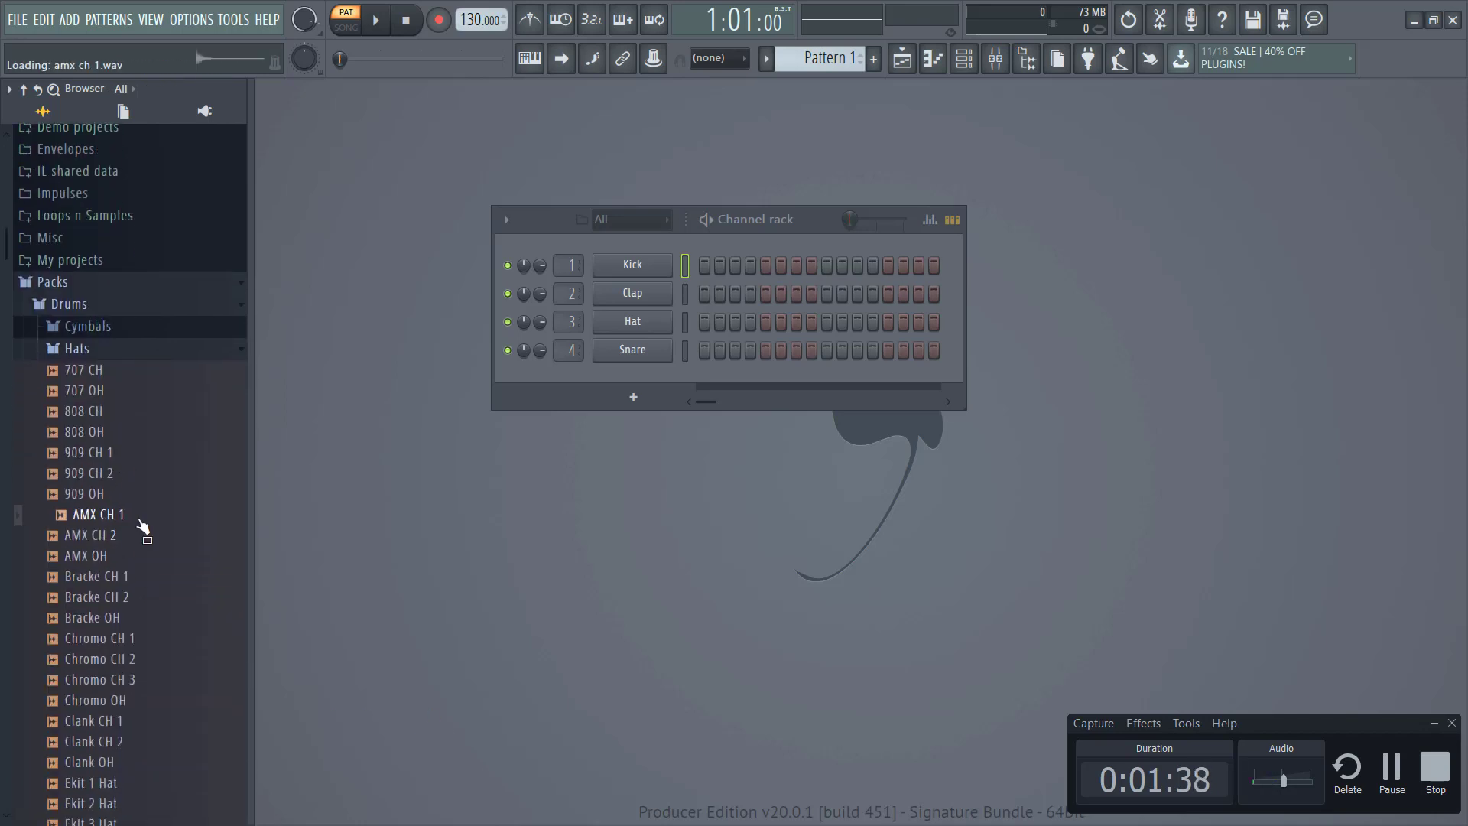
pyautogui.click(150, 449)
pyautogui.click(156, 391)
pyautogui.click(173, 621)
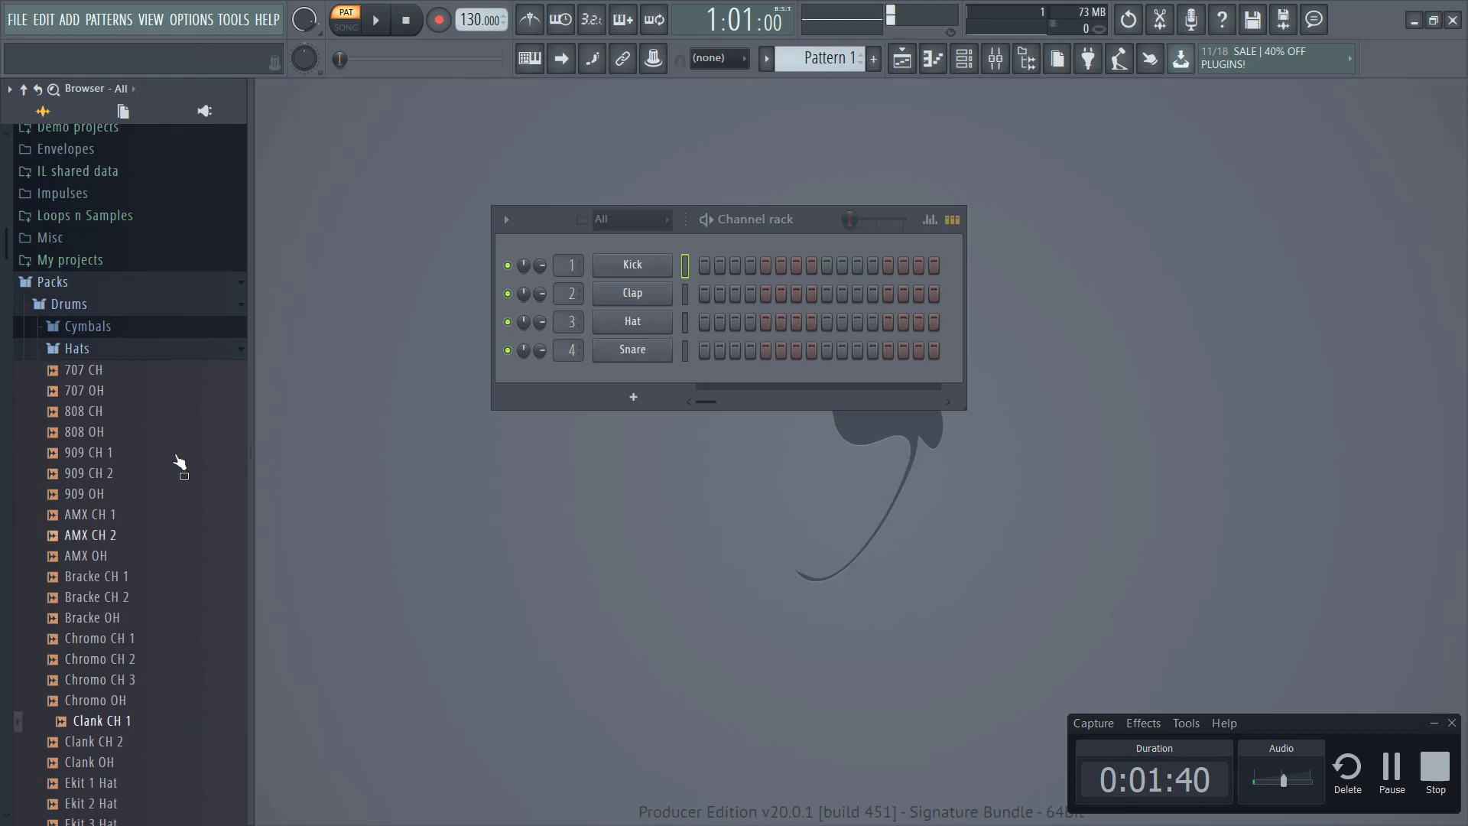
pyautogui.click(157, 348)
# - Audition cymbal samples such as 909 Ride and Grv Crash 01, and look through the Kits folder
pyautogui.click(157, 325)
pyautogui.click(176, 429)
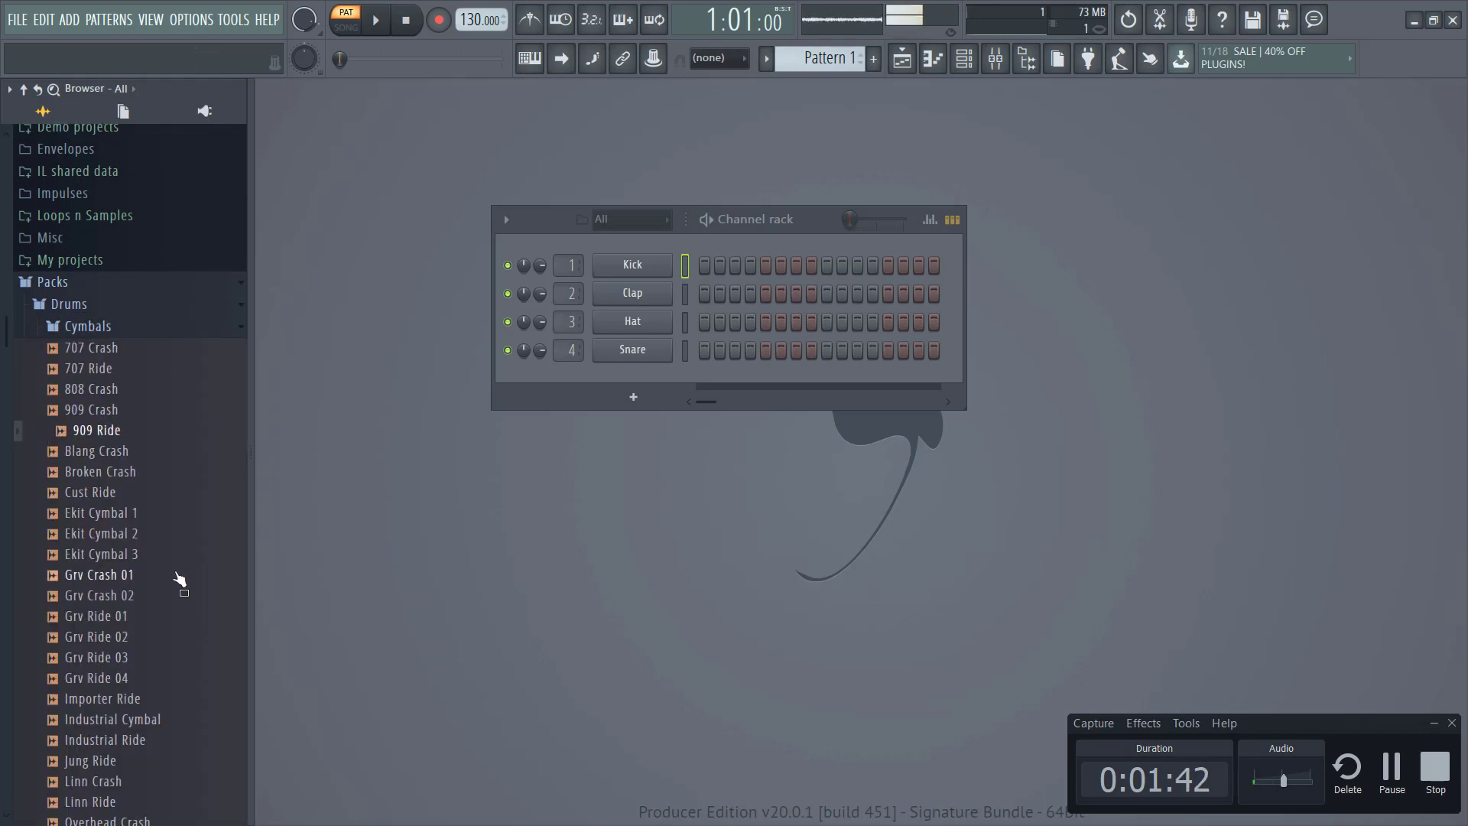
pyautogui.click(174, 580)
pyautogui.click(143, 328)
pyautogui.click(167, 391)
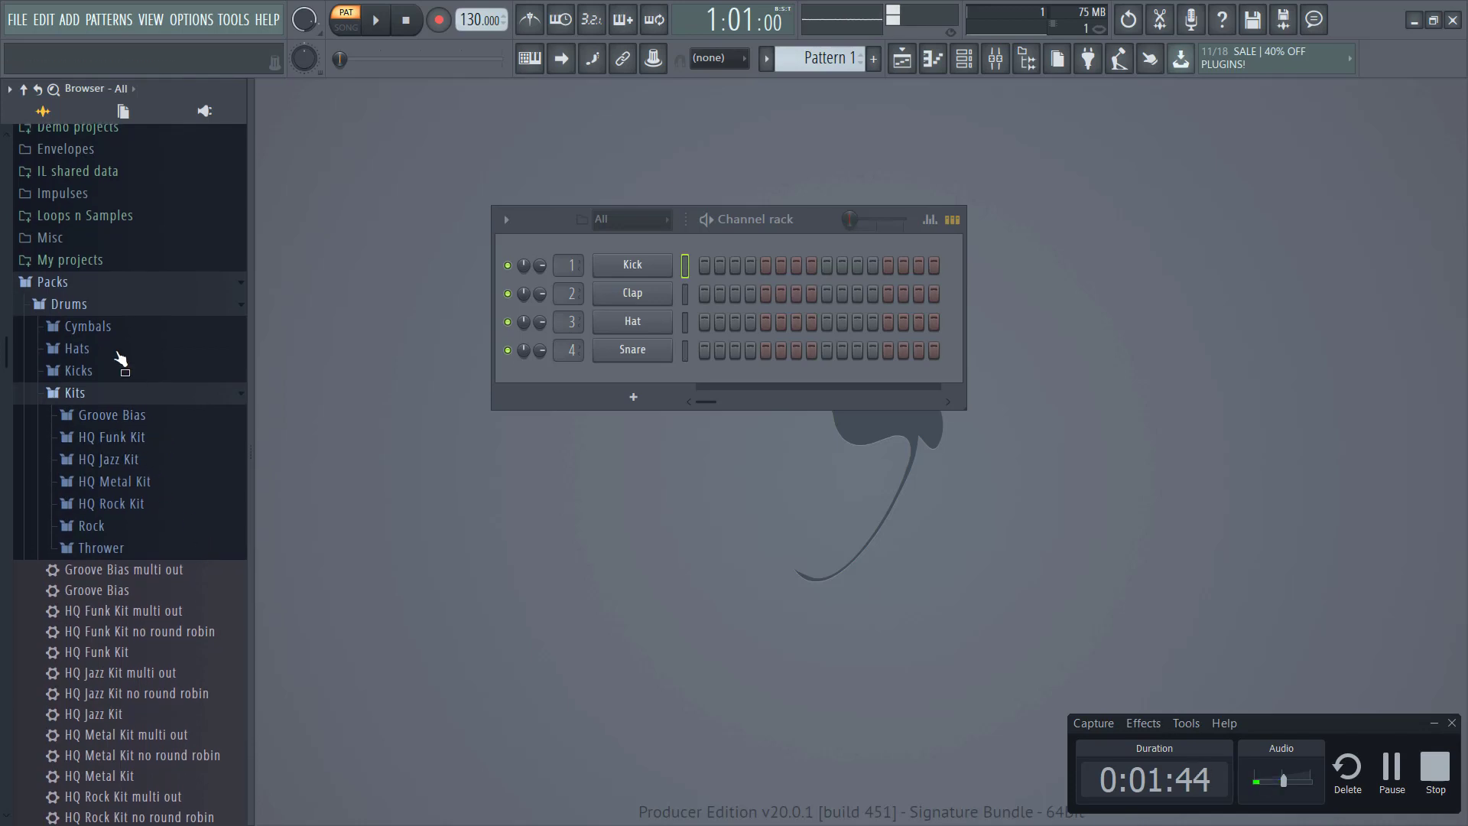
pyautogui.click(130, 390)
# - Audition sound effects from the drum SFX folder, including Alma Radio 1 SFX and Alma Radio 2 SFX, and collapse the folder
pyautogui.click(148, 436)
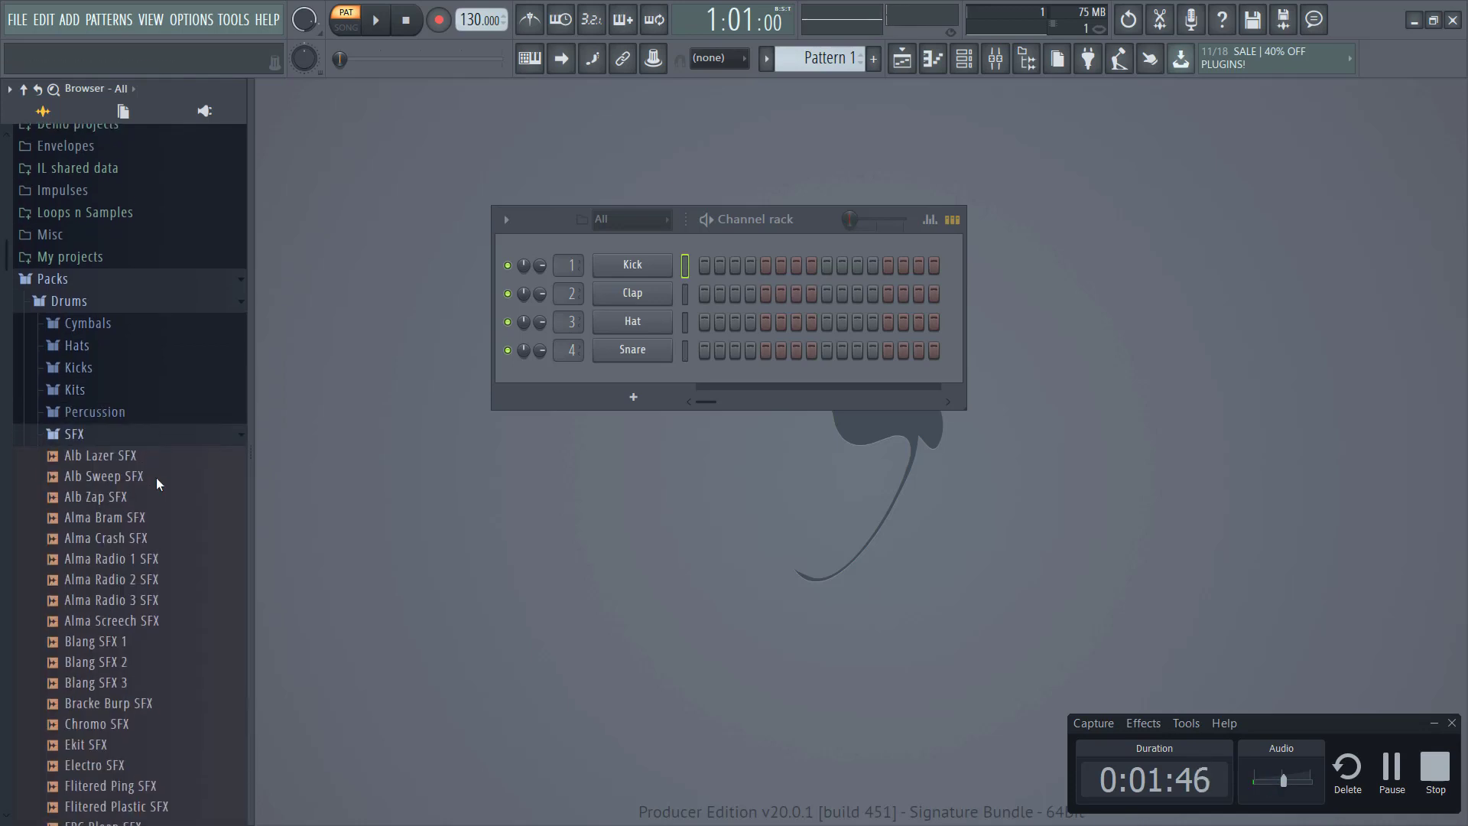
pyautogui.click(153, 499)
pyautogui.click(158, 604)
pyautogui.click(176, 685)
pyautogui.click(146, 562)
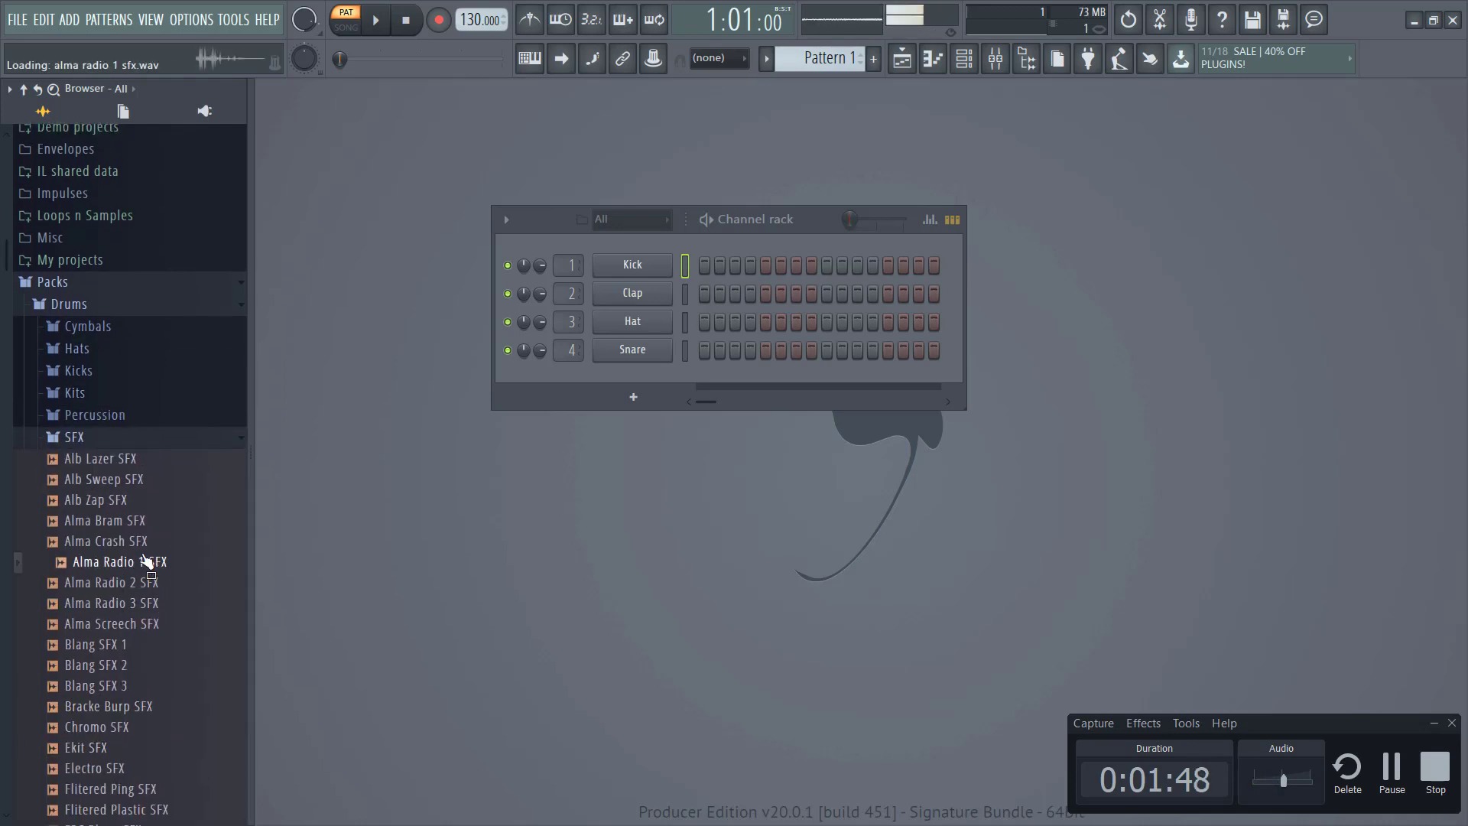
pyautogui.click(156, 583)
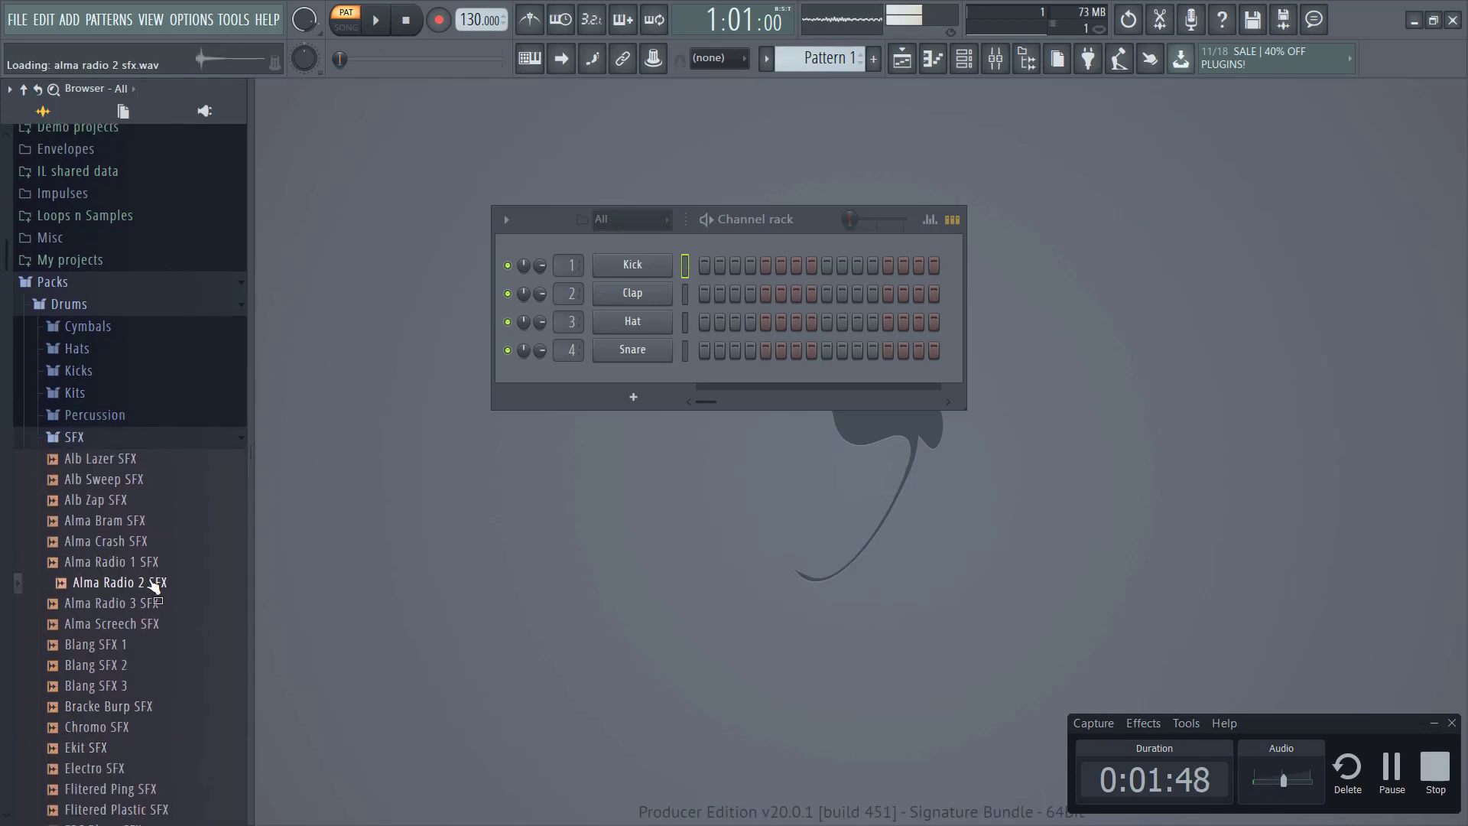
pyautogui.click(191, 439)
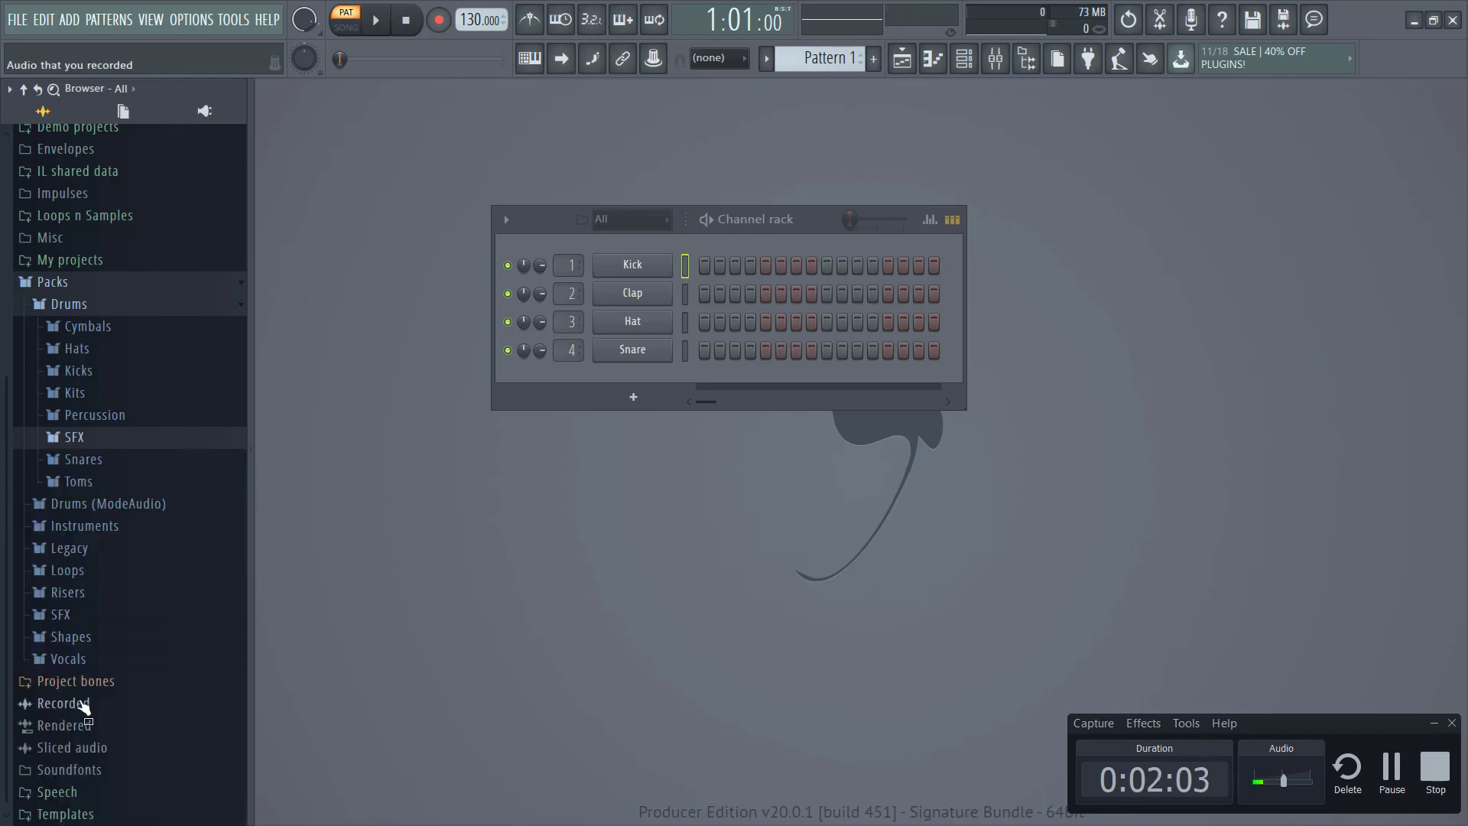
# - Preview samples in the Kicks folder and load 22in Kick onto the Kick channel
pyautogui.click(153, 371)
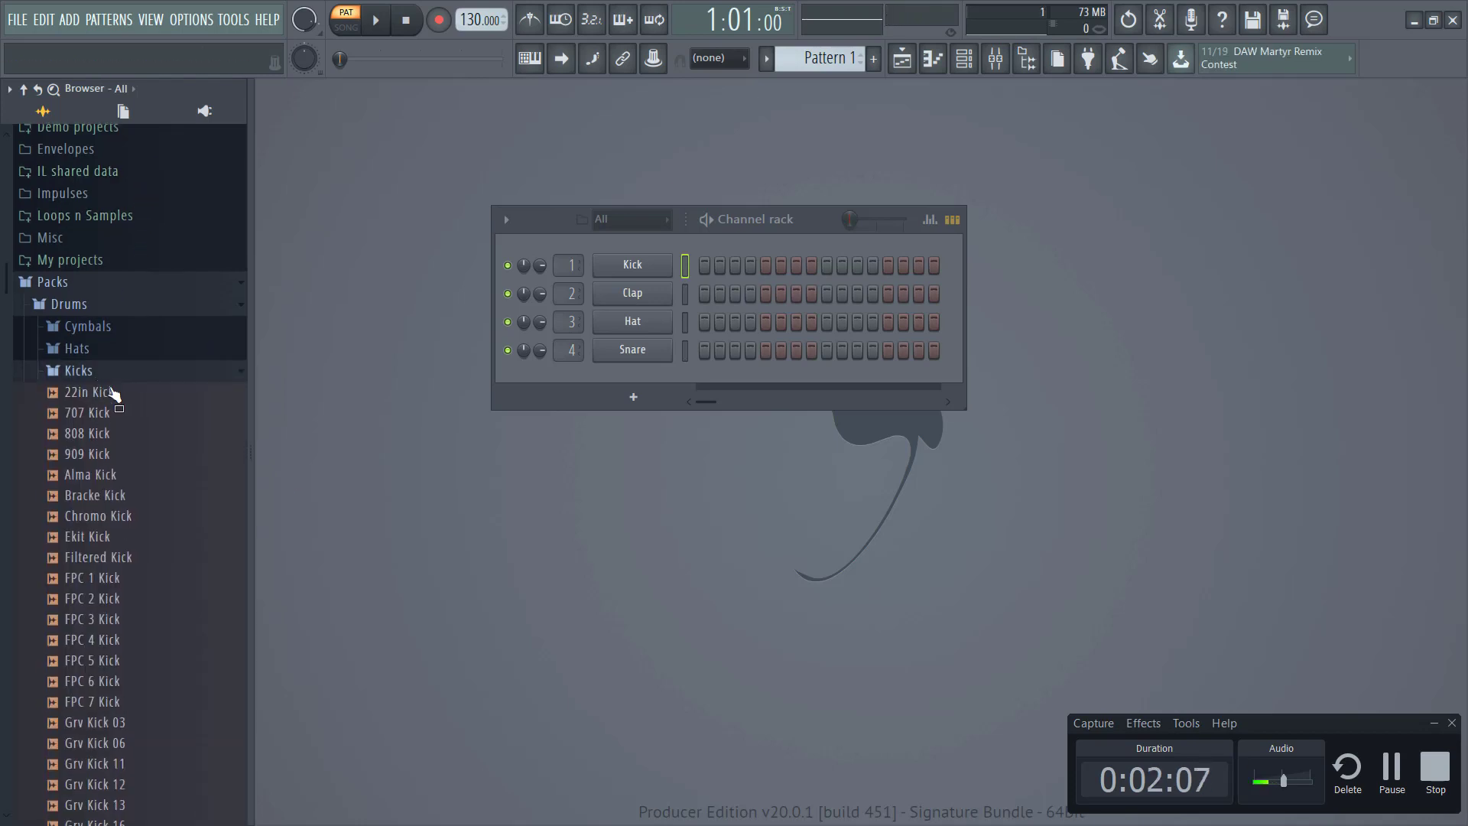
pyautogui.click(113, 392)
pyautogui.click(134, 475)
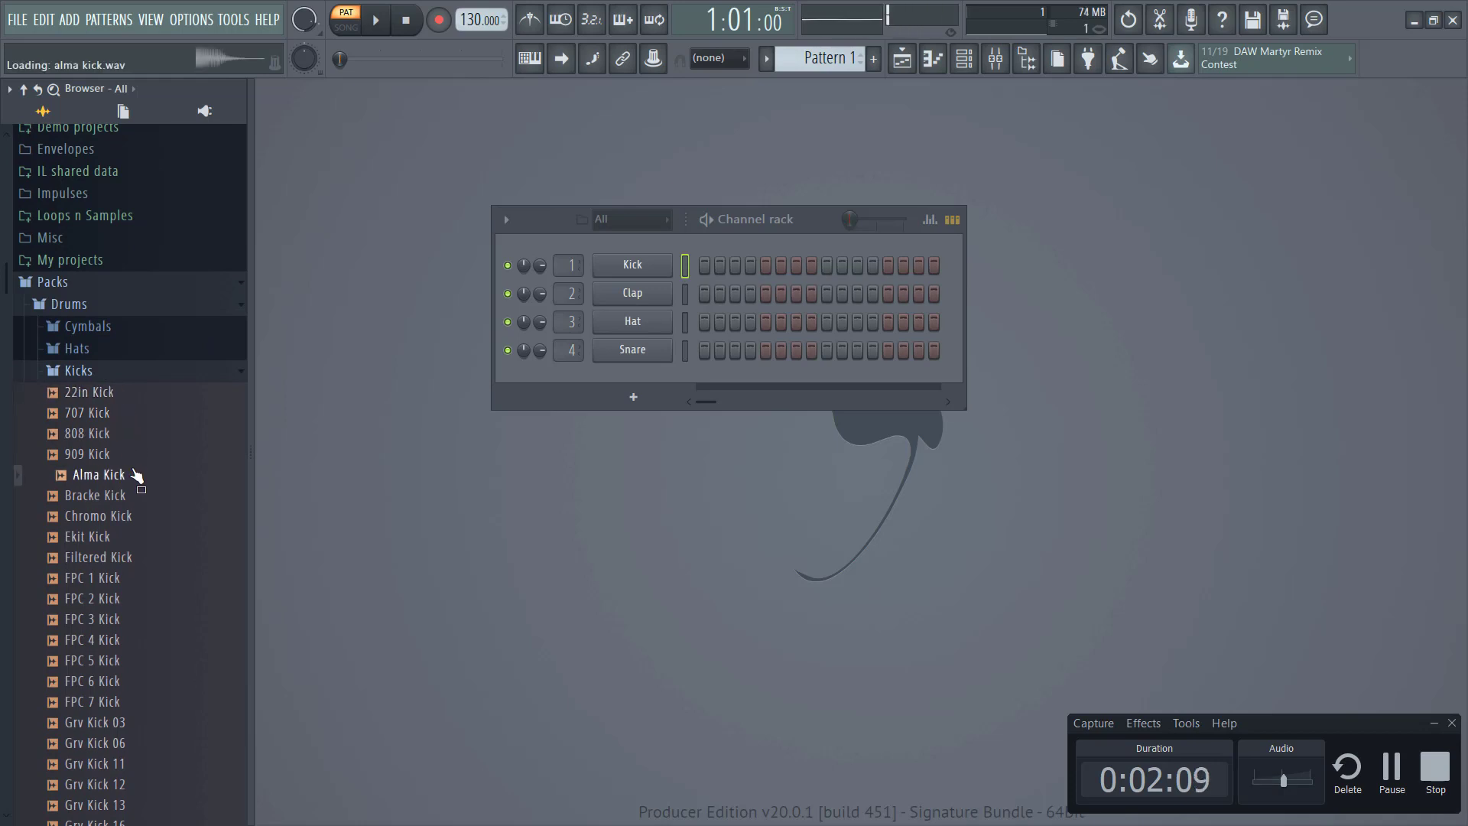
pyautogui.click(113, 394)
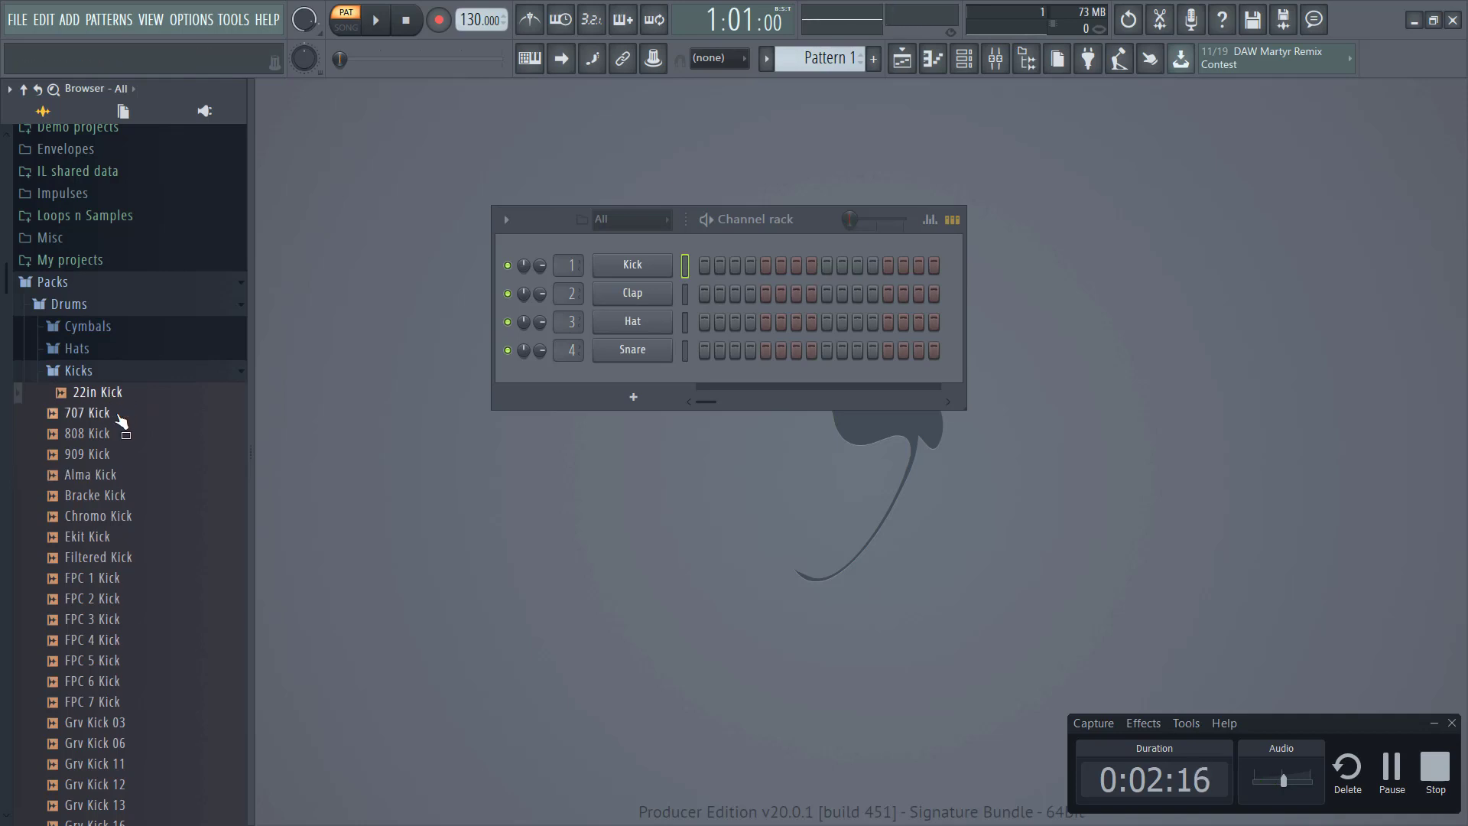
pyautogui.click(117, 397)
pyautogui.moveTo(97, 398); pyautogui.dragTo(644, 262)
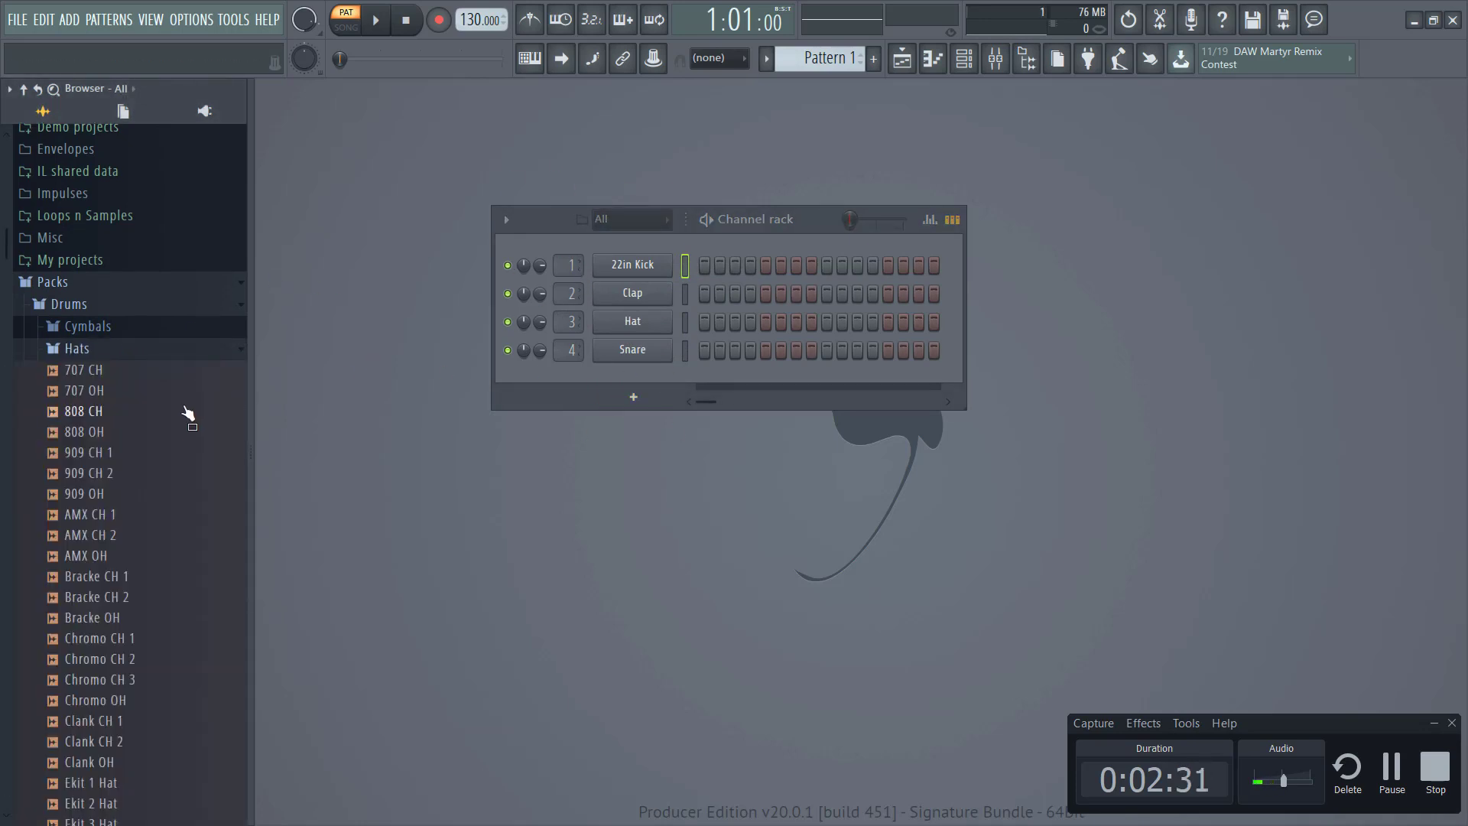
# - Load the 808 CH sample onto the Hat channel and collapse the Hats folder
pyautogui.moveTo(174, 417); pyautogui.dragTo(636, 324)
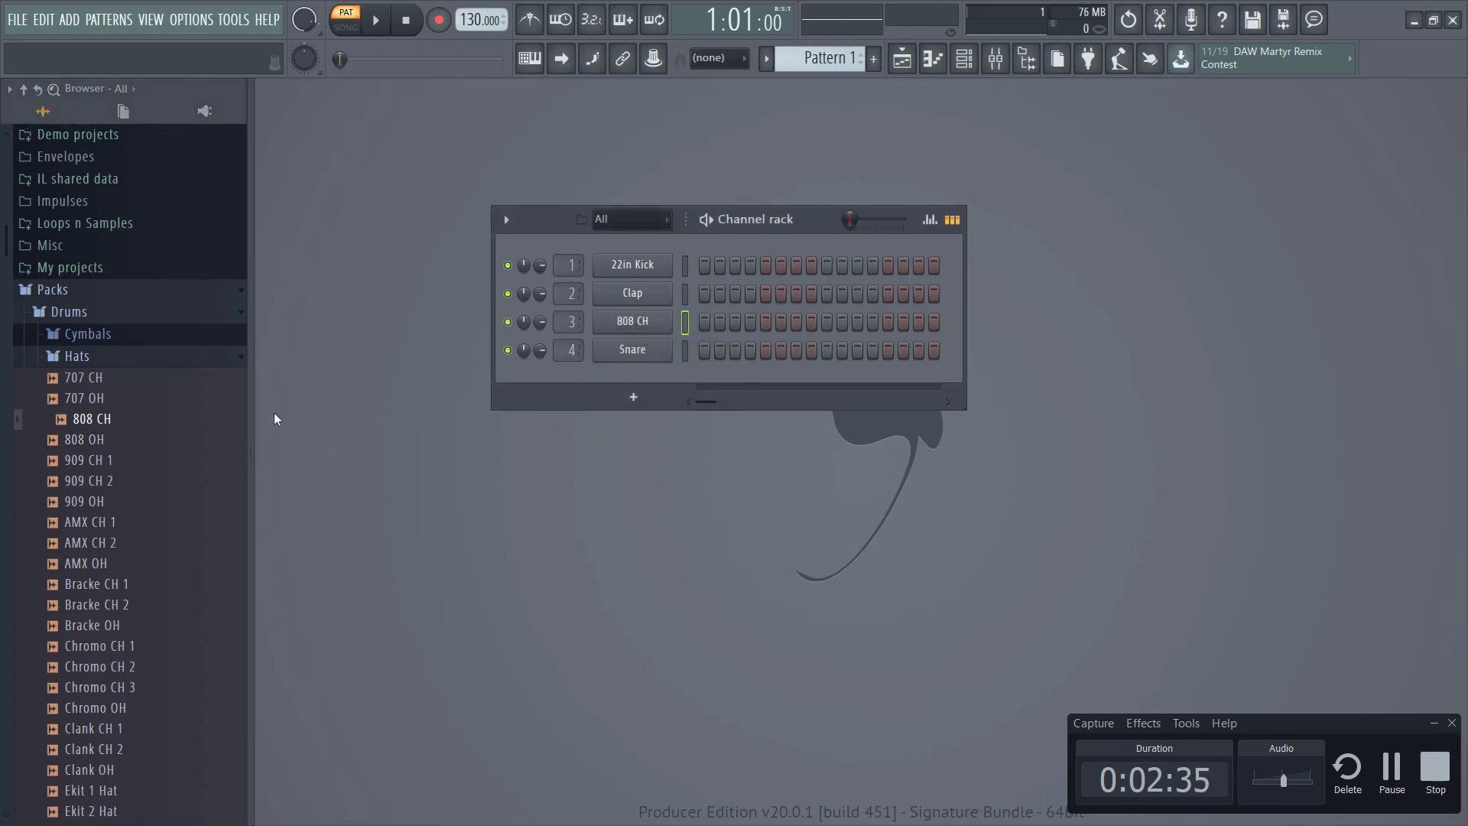
pyautogui.click(170, 357)
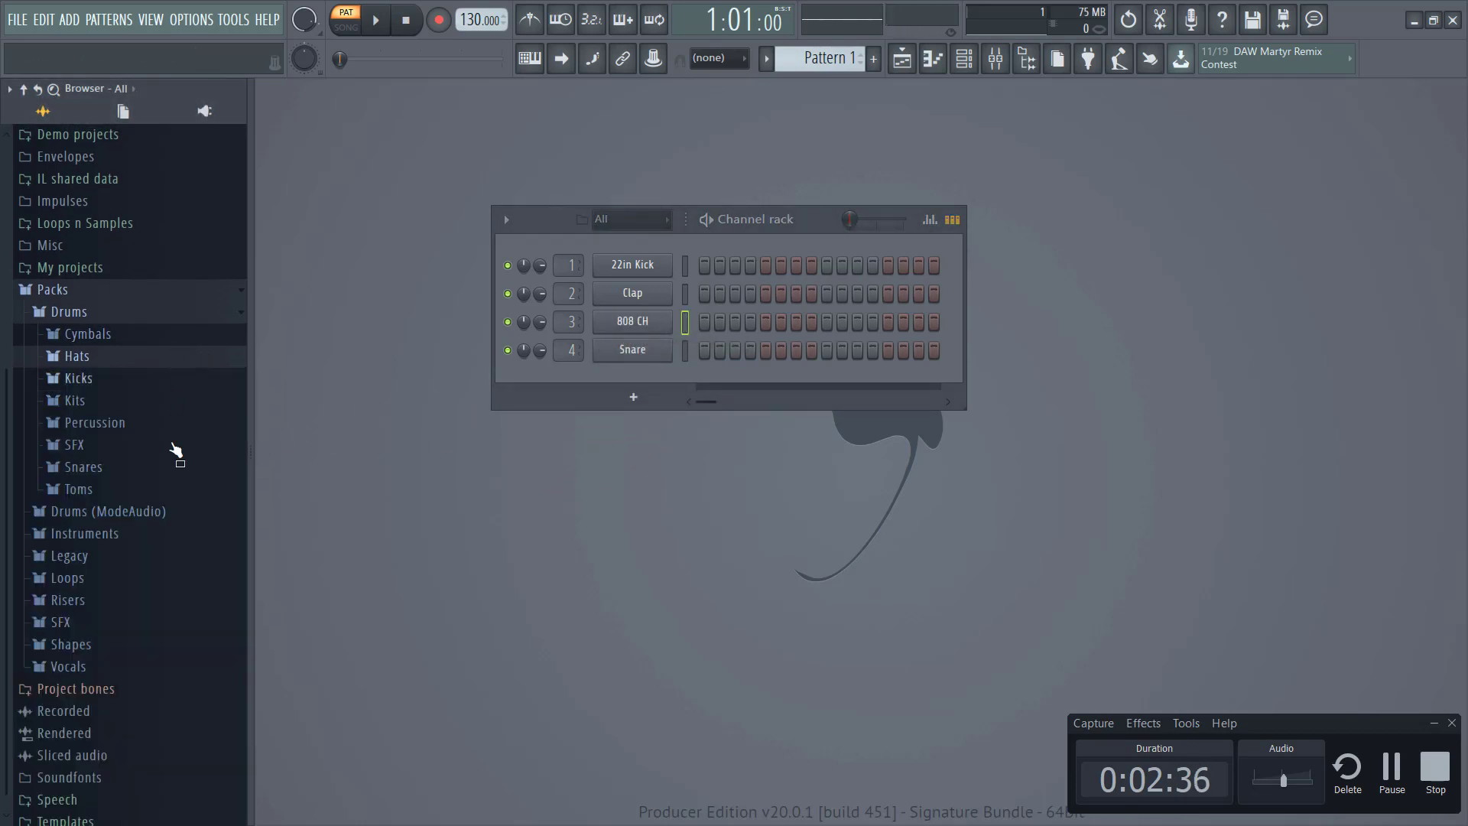
# - Preview samples in the Snares folder and load 707 Rim onto the Clap channel
pyautogui.click(112, 474)
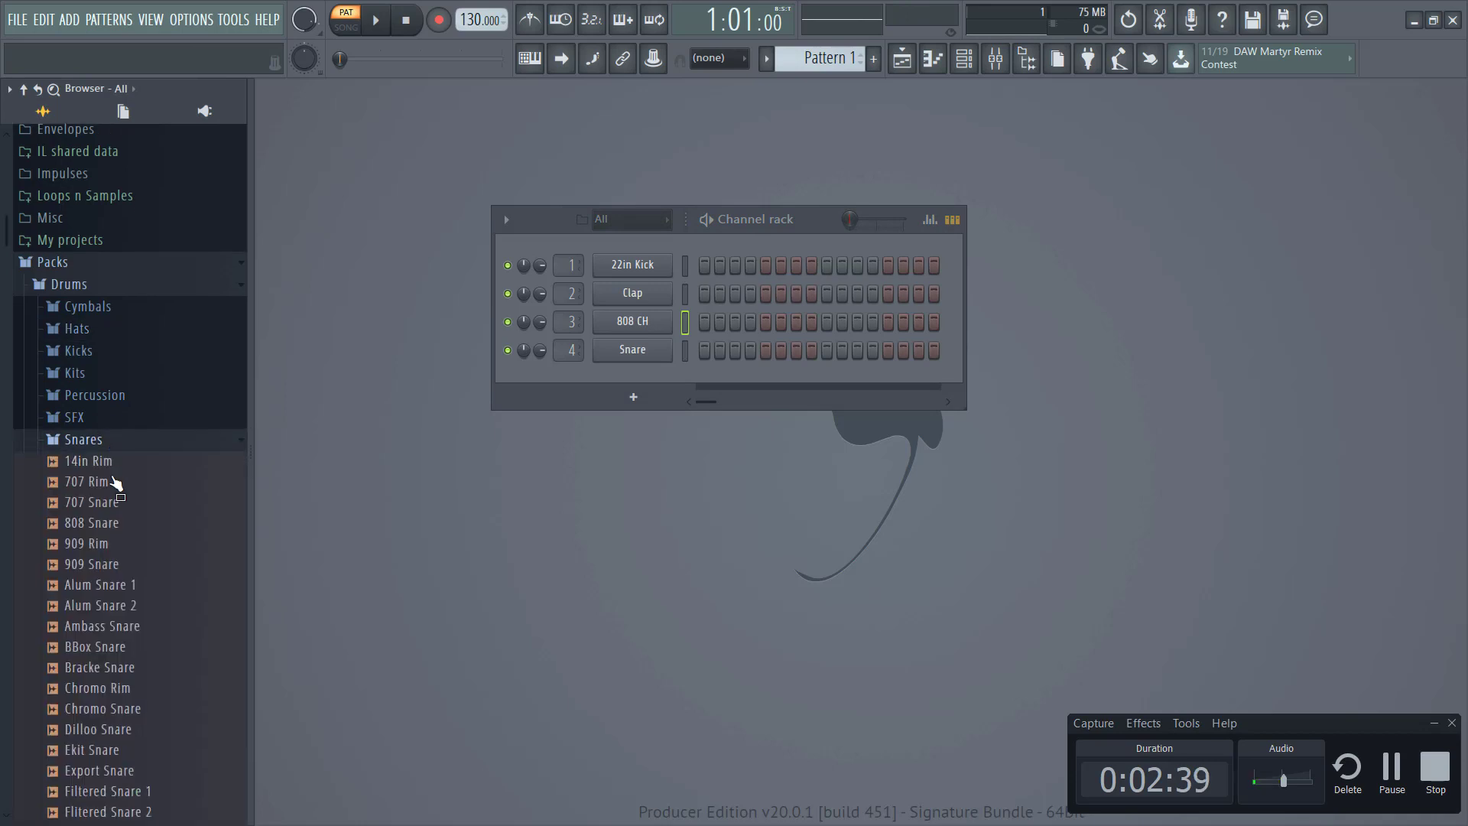
pyautogui.click(174, 519)
pyautogui.click(180, 542)
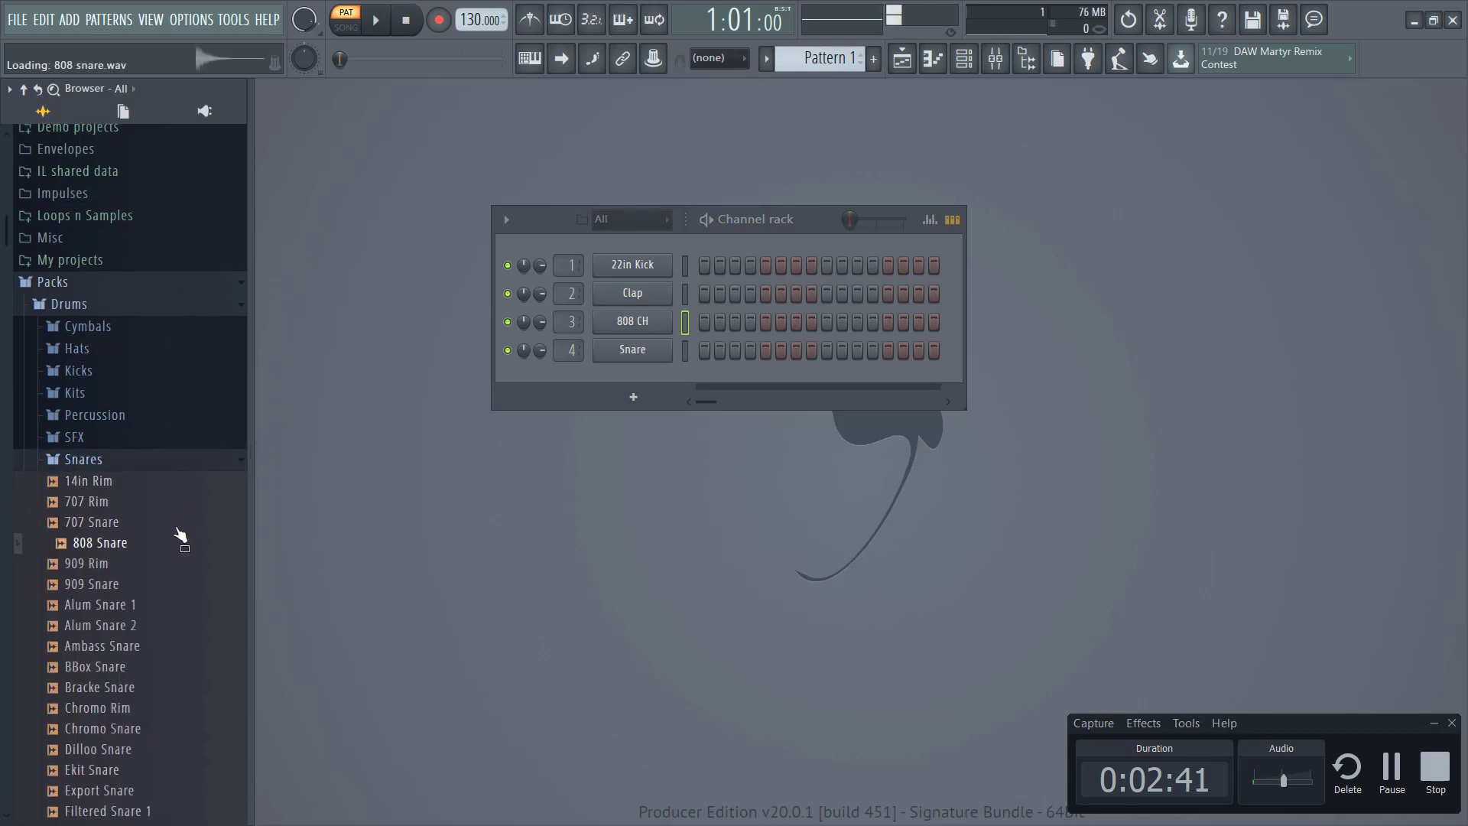
pyautogui.click(180, 503)
pyautogui.moveTo(174, 514); pyautogui.dragTo(650, 293)
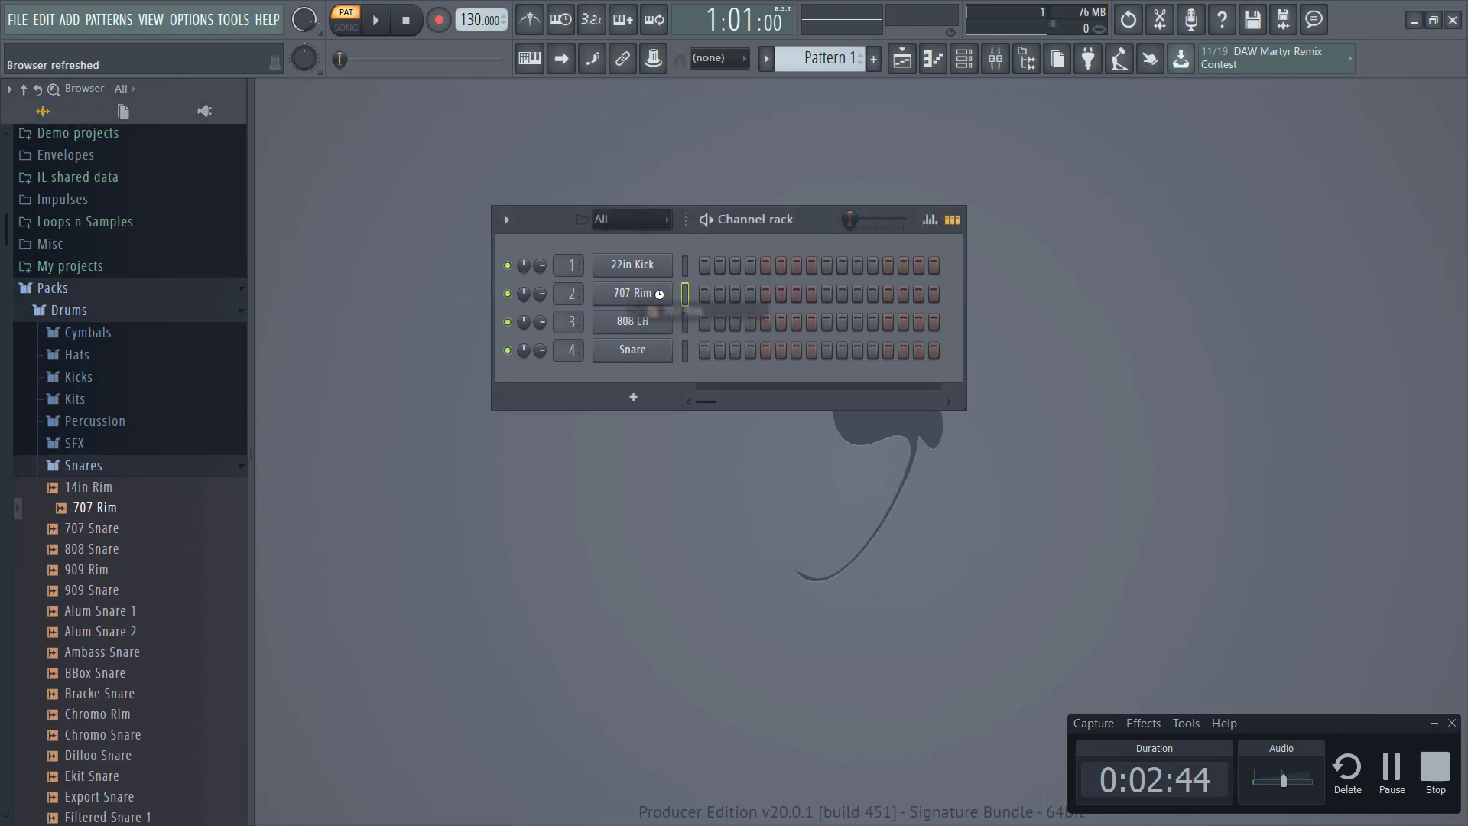
# - Delete the Snare channel from the channel rack
pyautogui.rightClick(644, 359)
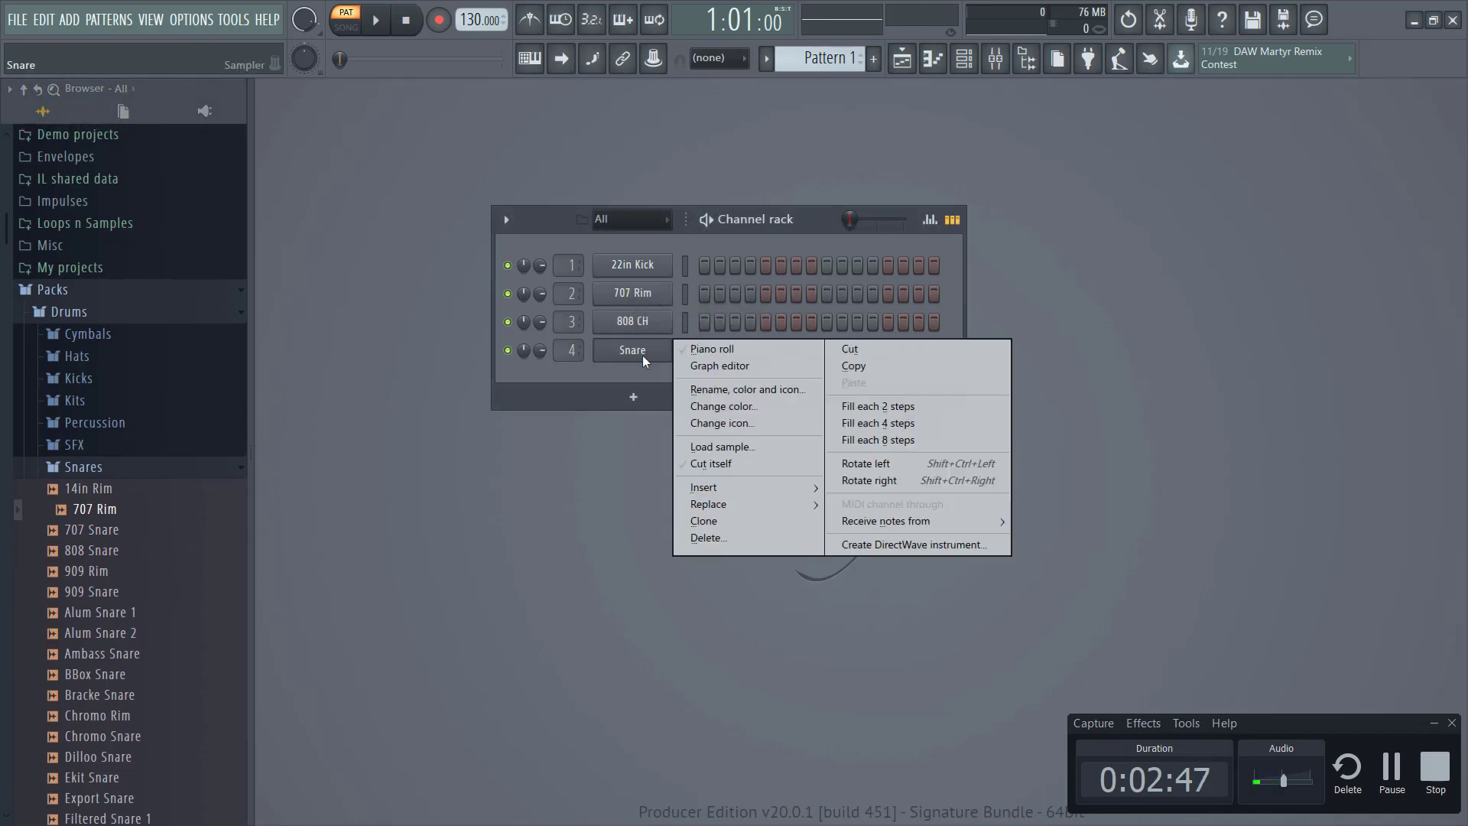
pyautogui.click(707, 538)
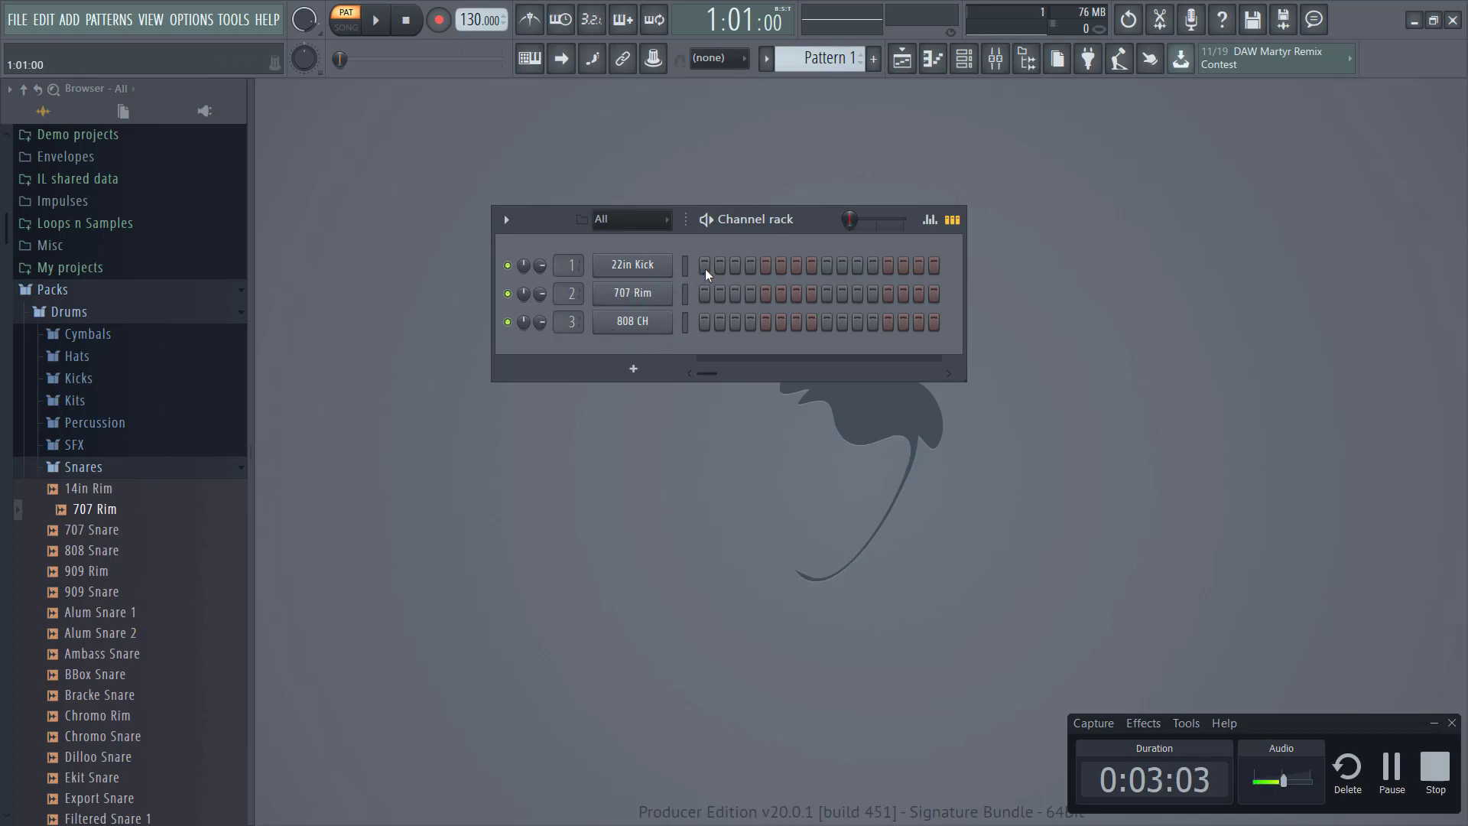
# - Program 22in Kick on steps 1 and 7 and 707 Rim on step 9, and start playback
pyautogui.click(827, 295)
pyautogui.click(792, 264)
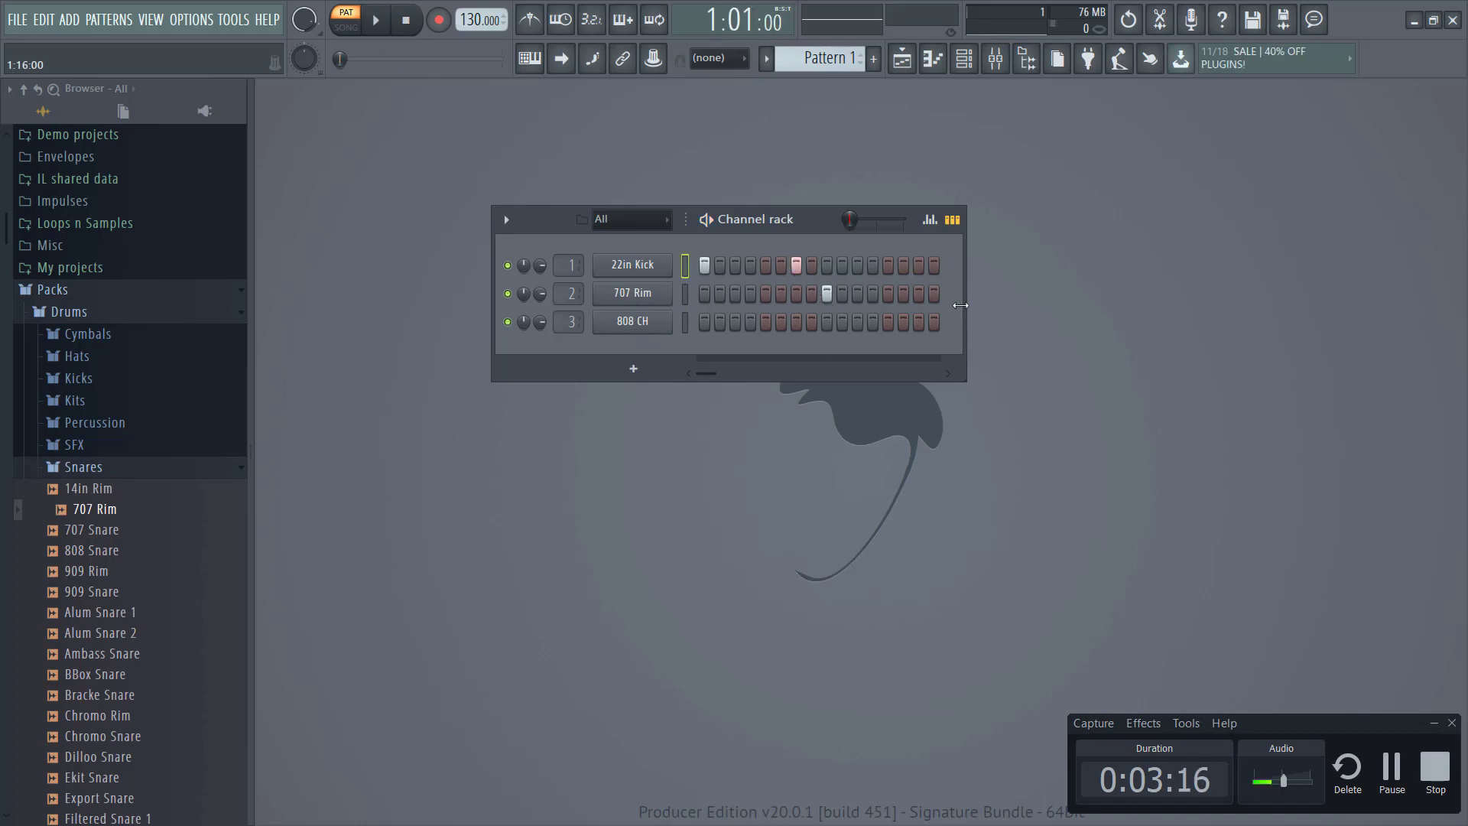
pyautogui.press('space')
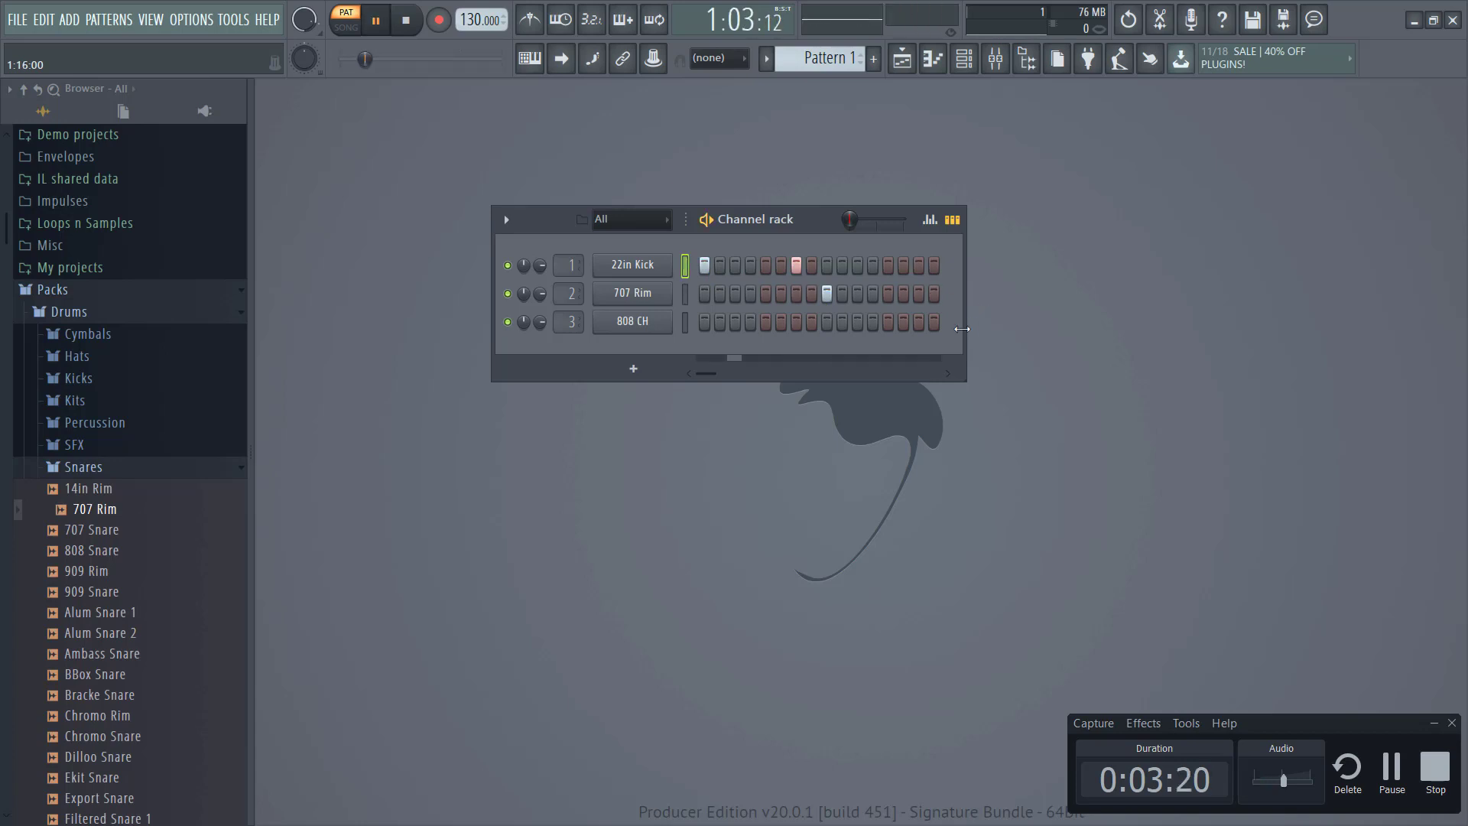
# - Program 808 CH hits on steps 1, 7, 13 and 15, and play the finished drum pattern through
pyautogui.click(705, 322)
pyautogui.click(795, 321)
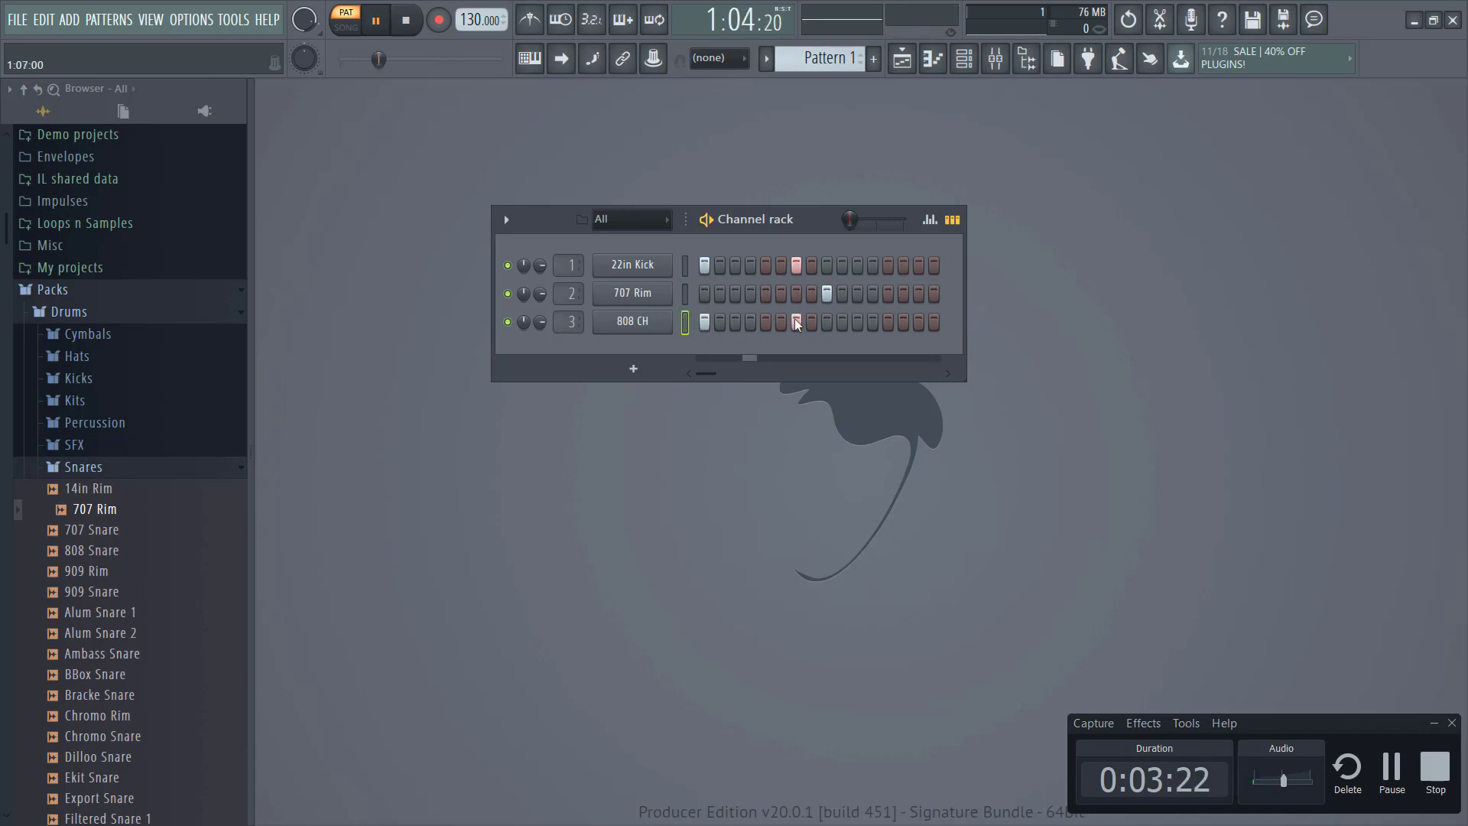
pyautogui.click(887, 322)
pyautogui.click(917, 327)
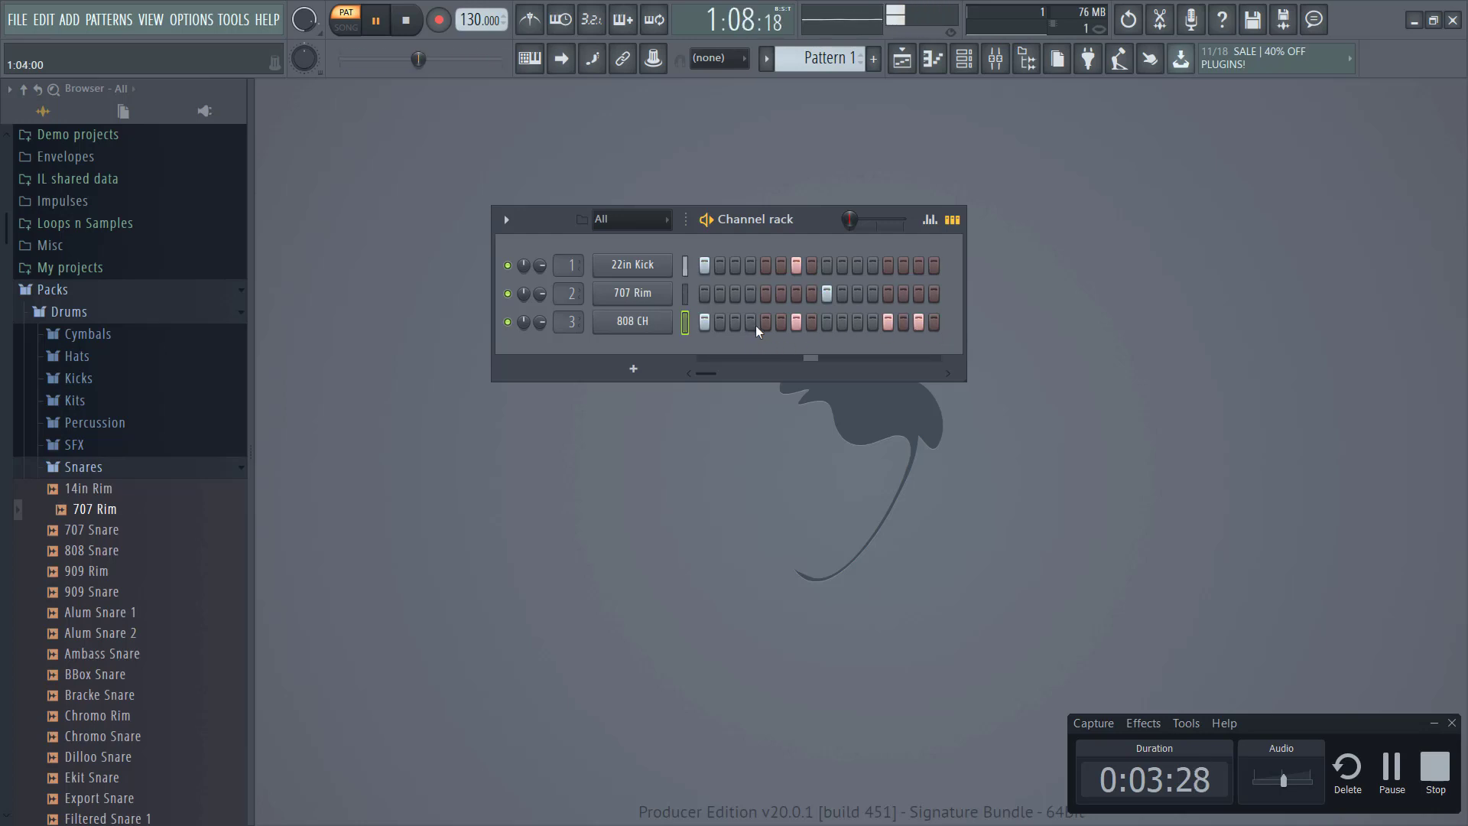
pyautogui.press('space')
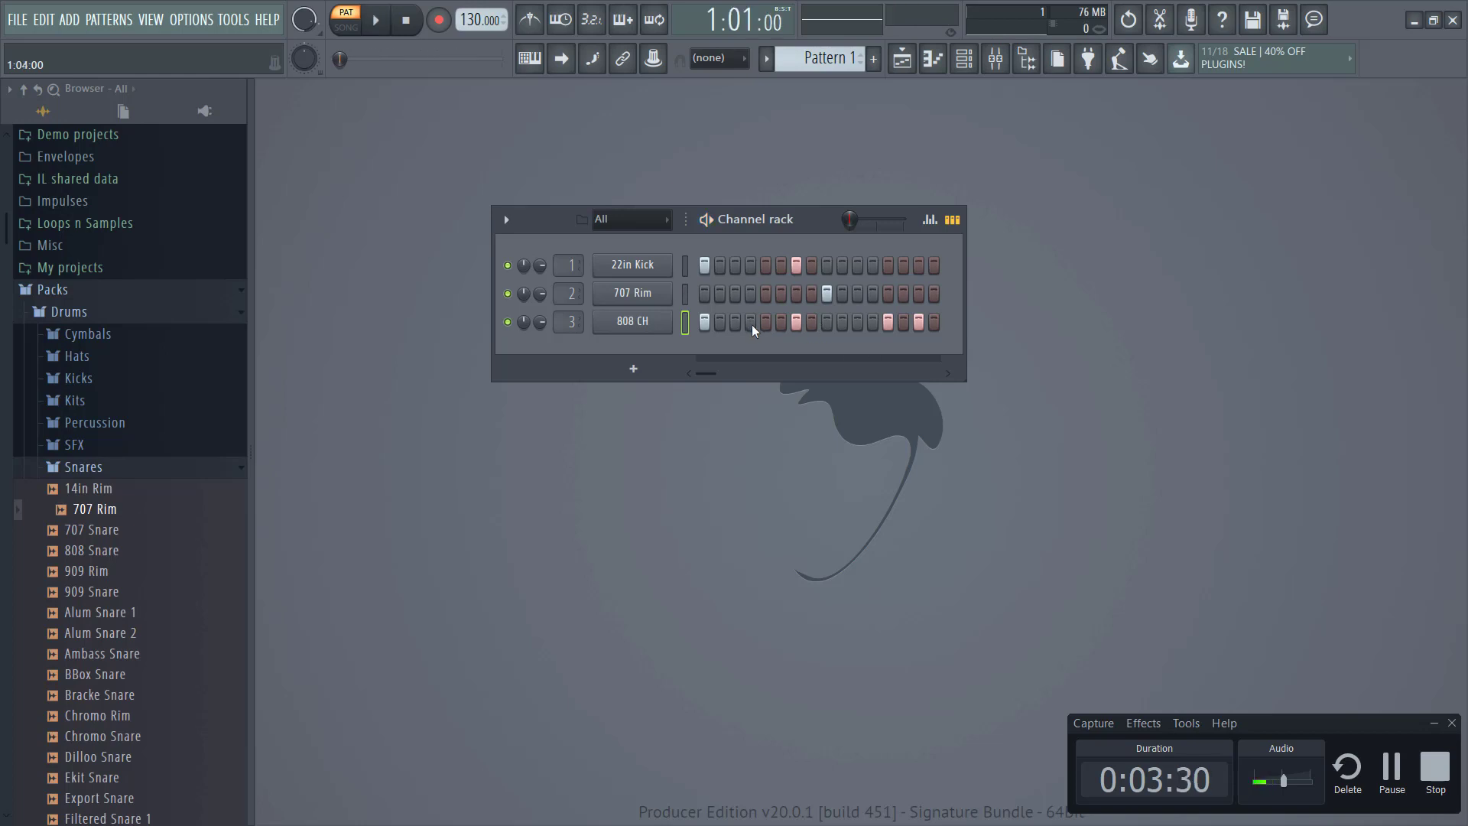
pyautogui.press('space')
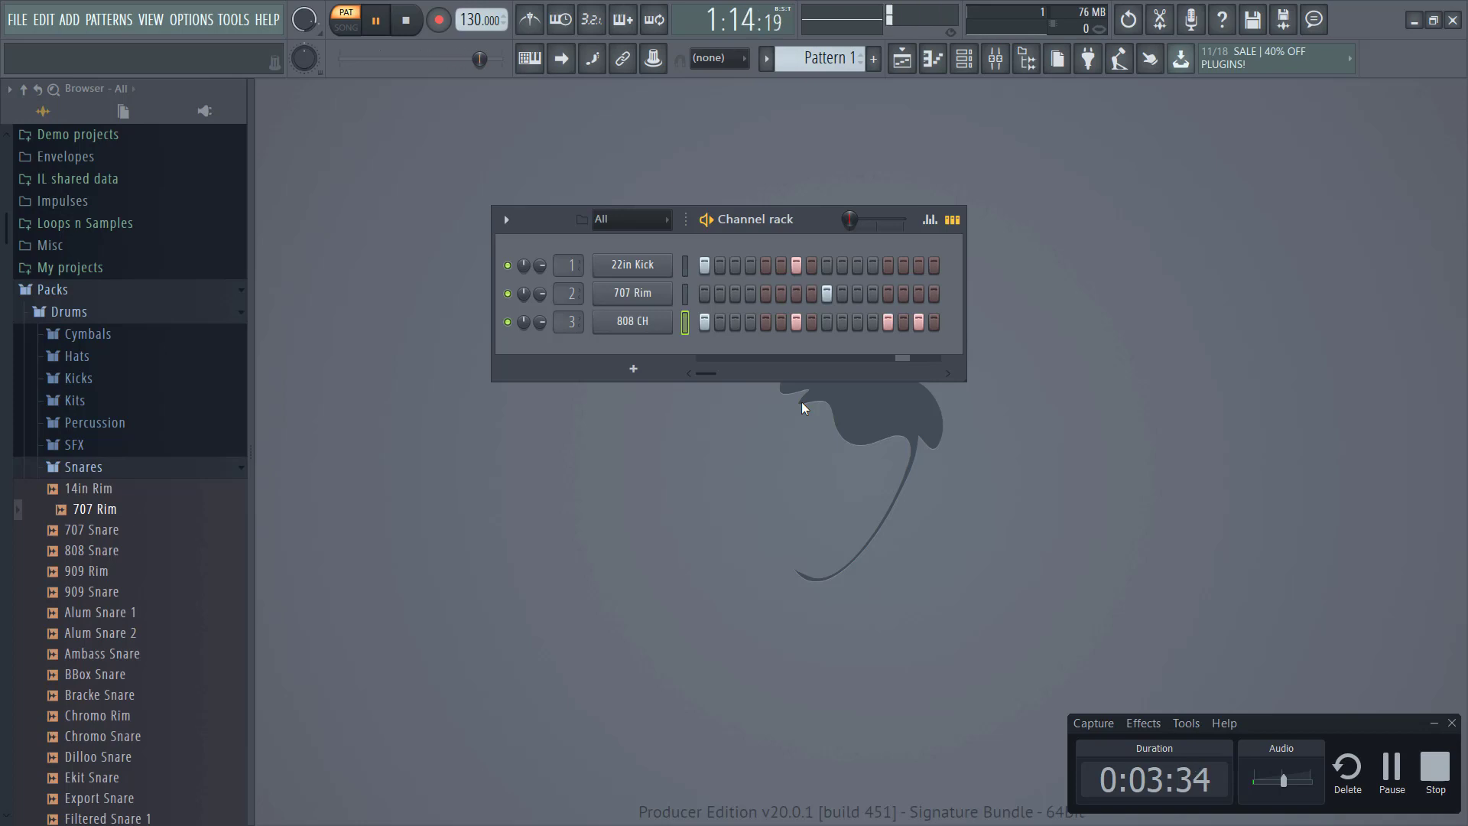
pyautogui.press('space')
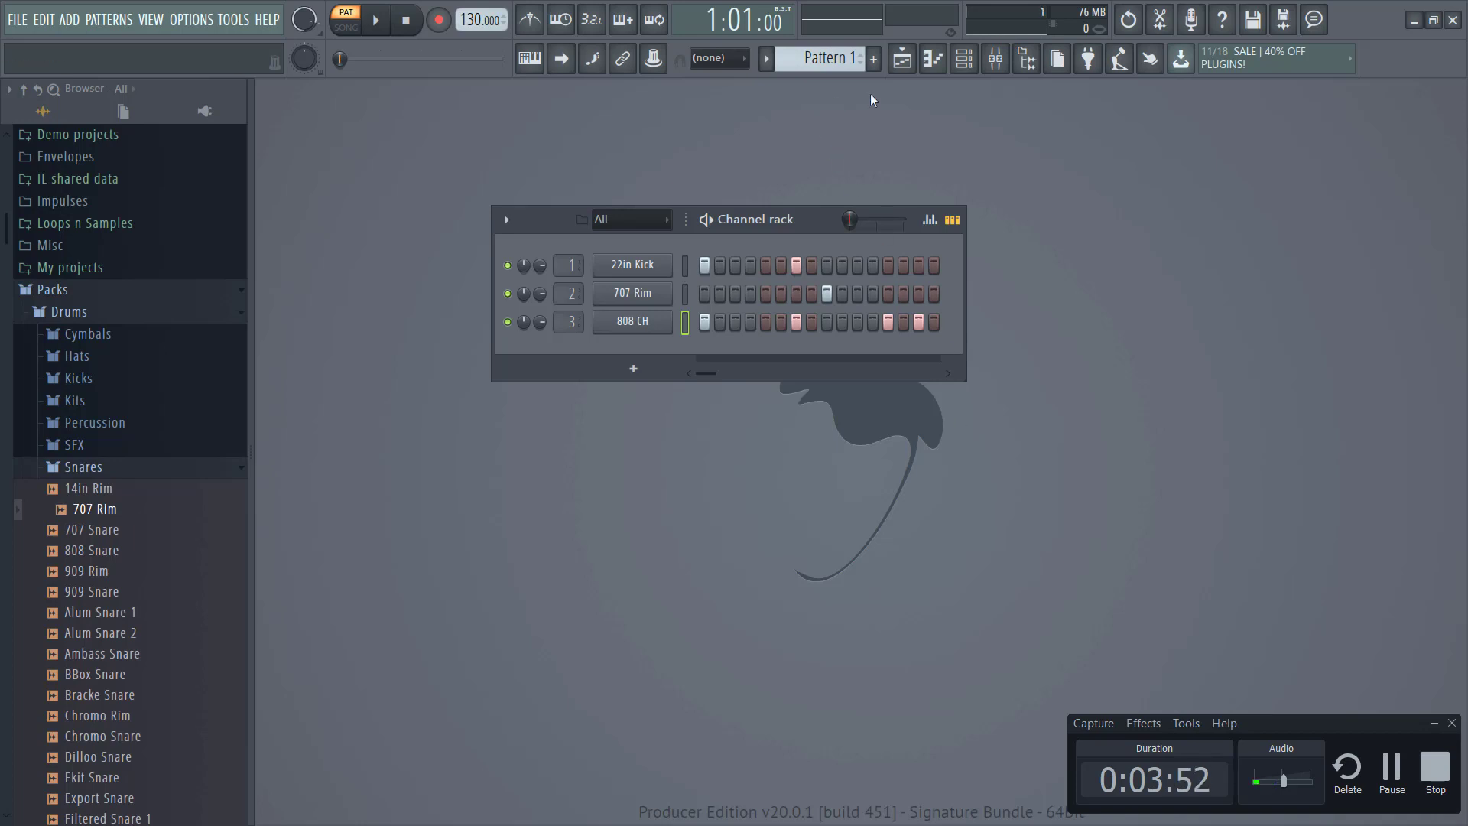
# - Show and hide the playlist, piano roll and channel rack in turn to examine each window
pyautogui.click(965, 65)
pyautogui.click(903, 64)
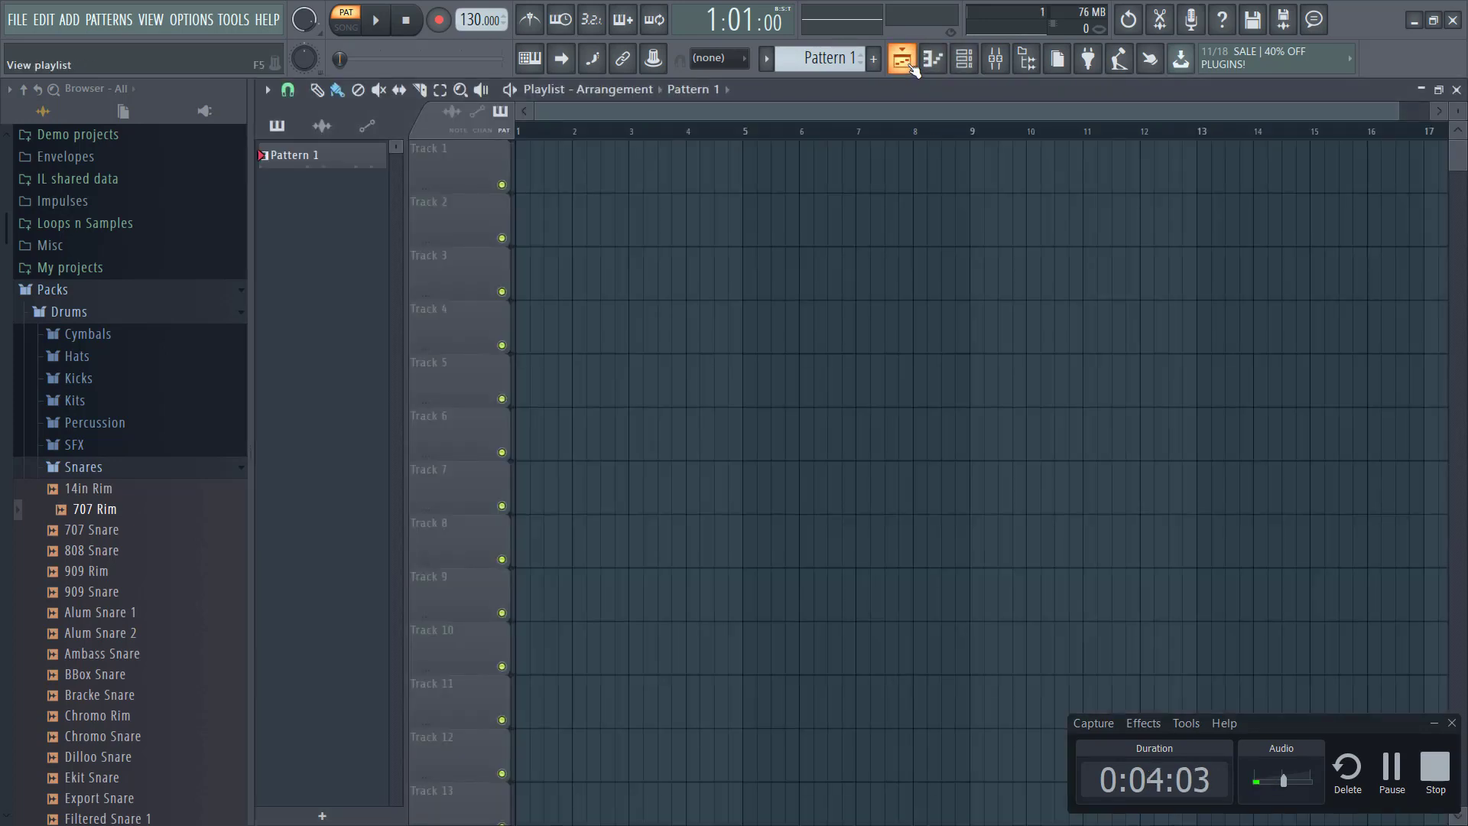
pyautogui.click(910, 66)
pyautogui.click(933, 61)
pyautogui.click(965, 61)
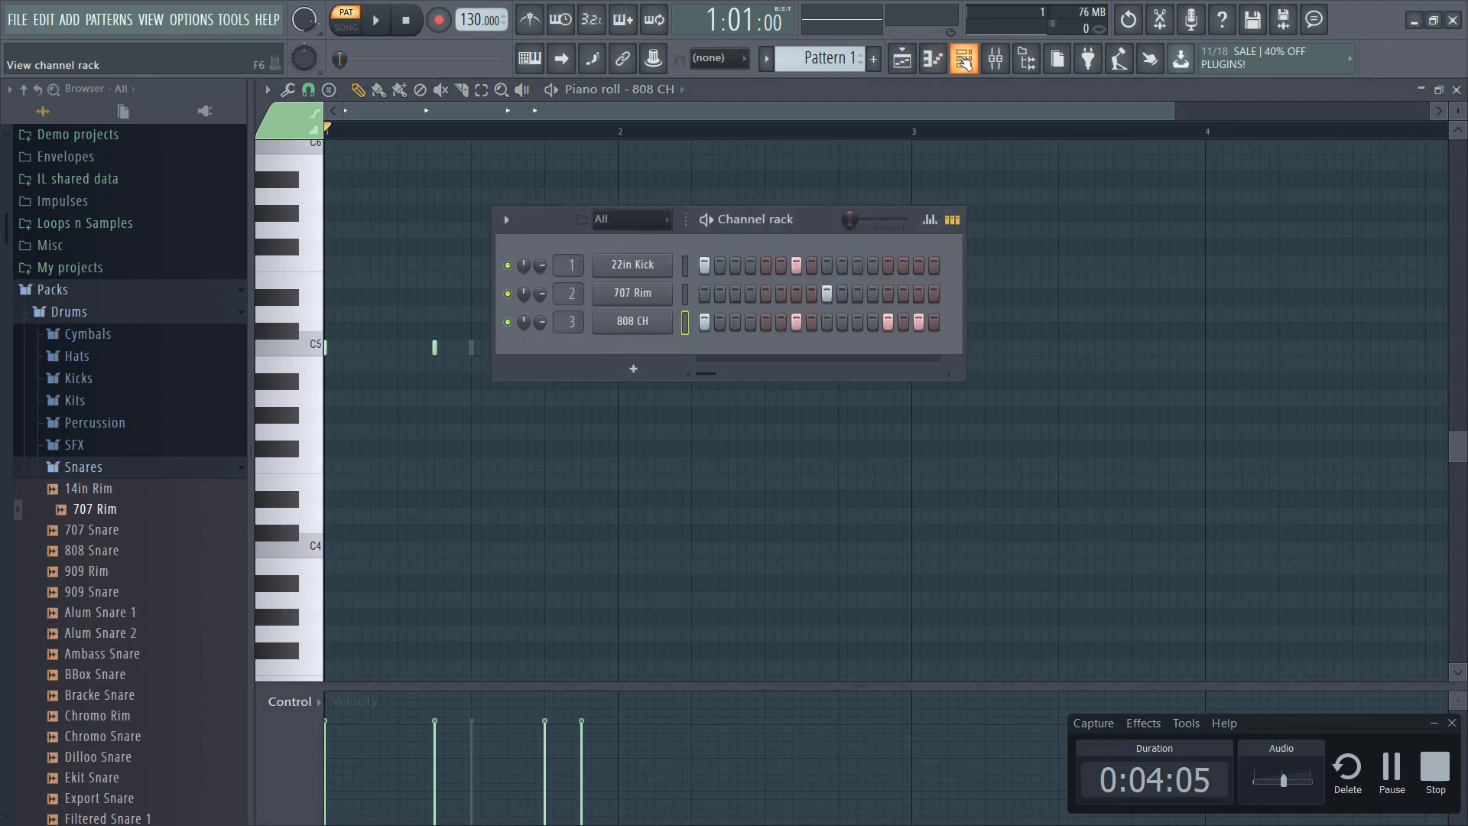
pyautogui.click(931, 67)
pyautogui.click(909, 70)
pyautogui.click(940, 68)
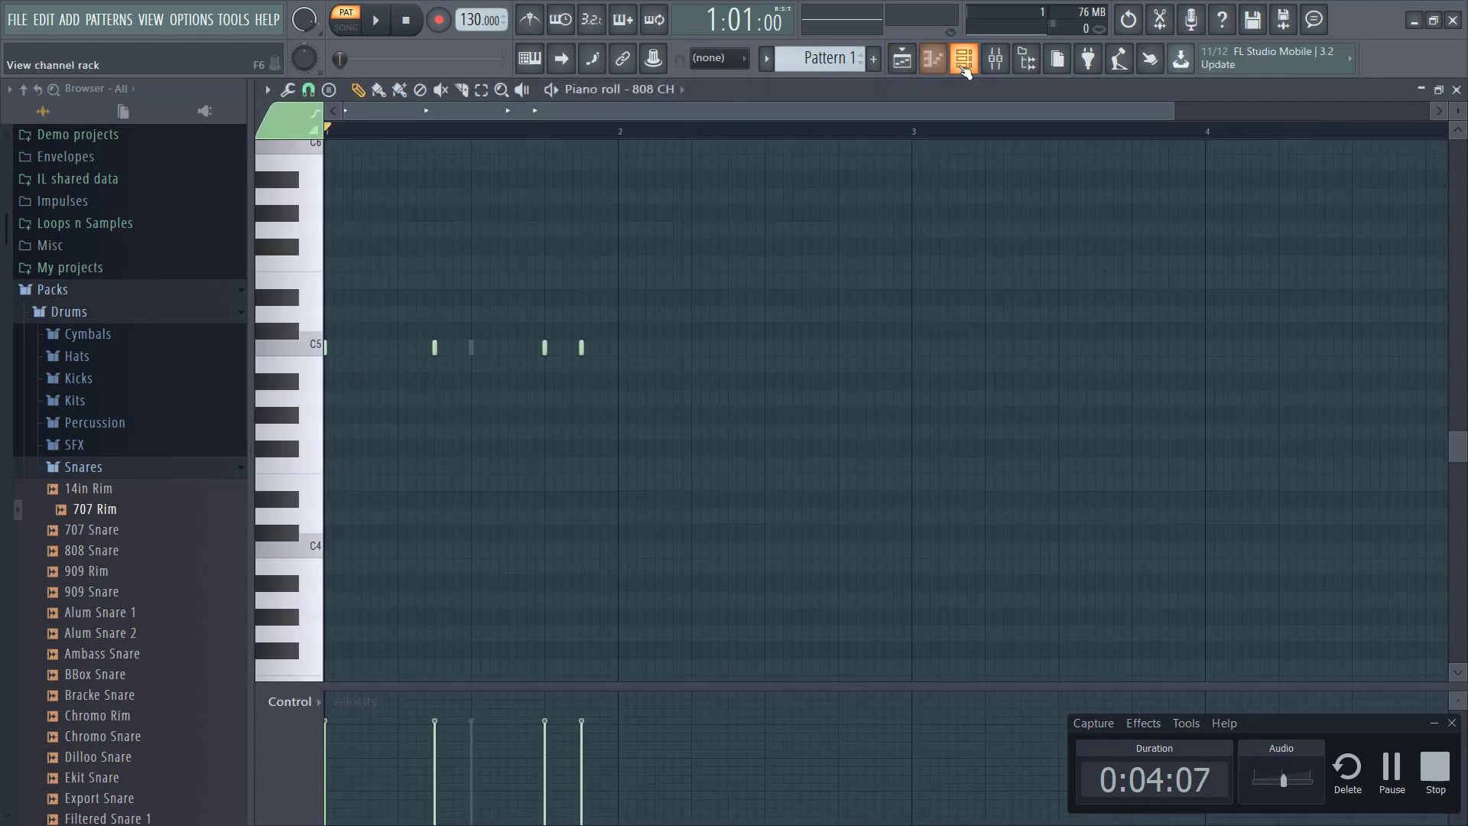
pyautogui.click(963, 65)
pyautogui.click(934, 68)
pyautogui.click(933, 71)
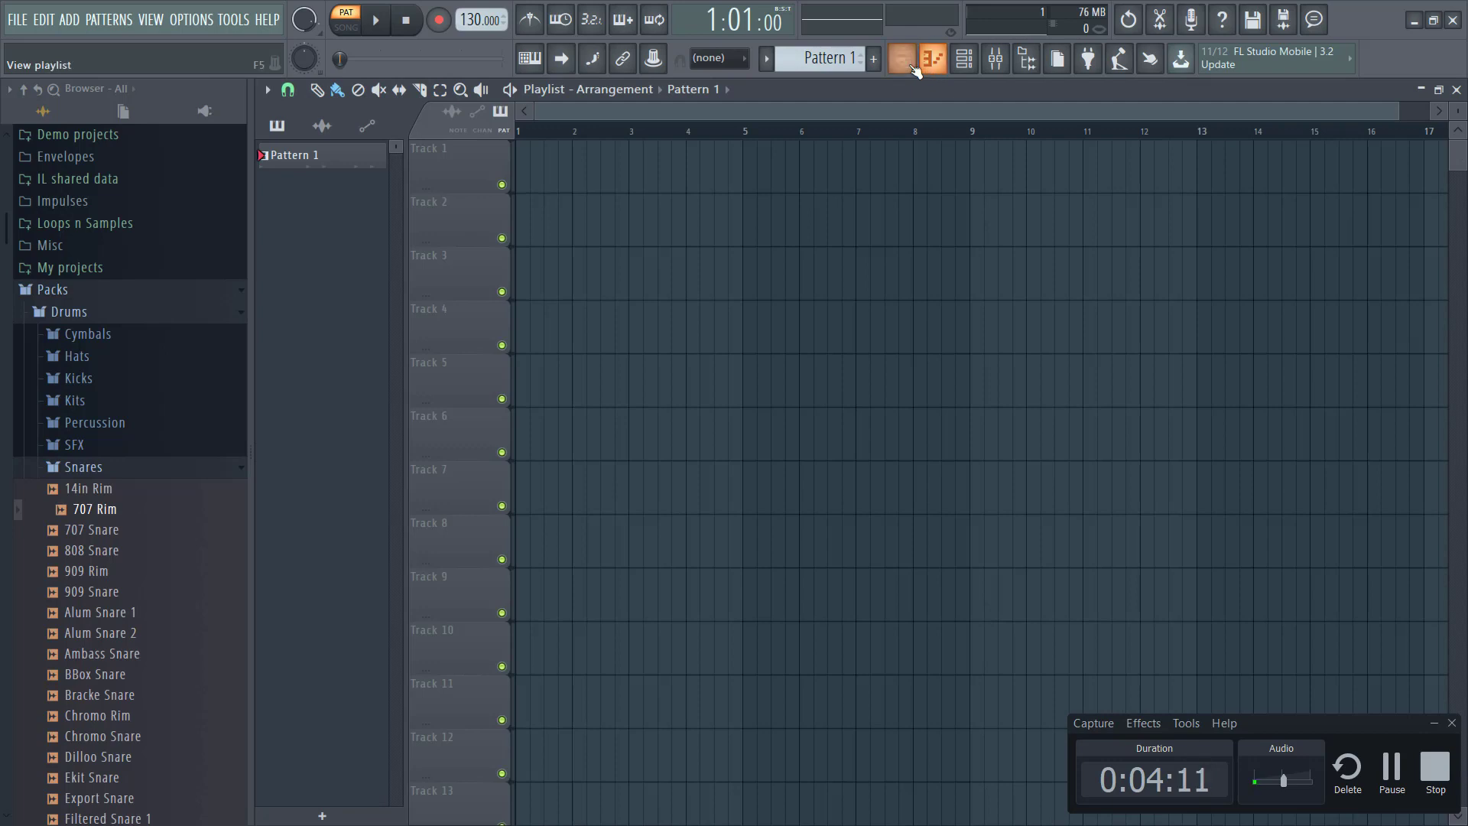
pyautogui.click(908, 66)
pyautogui.click(932, 63)
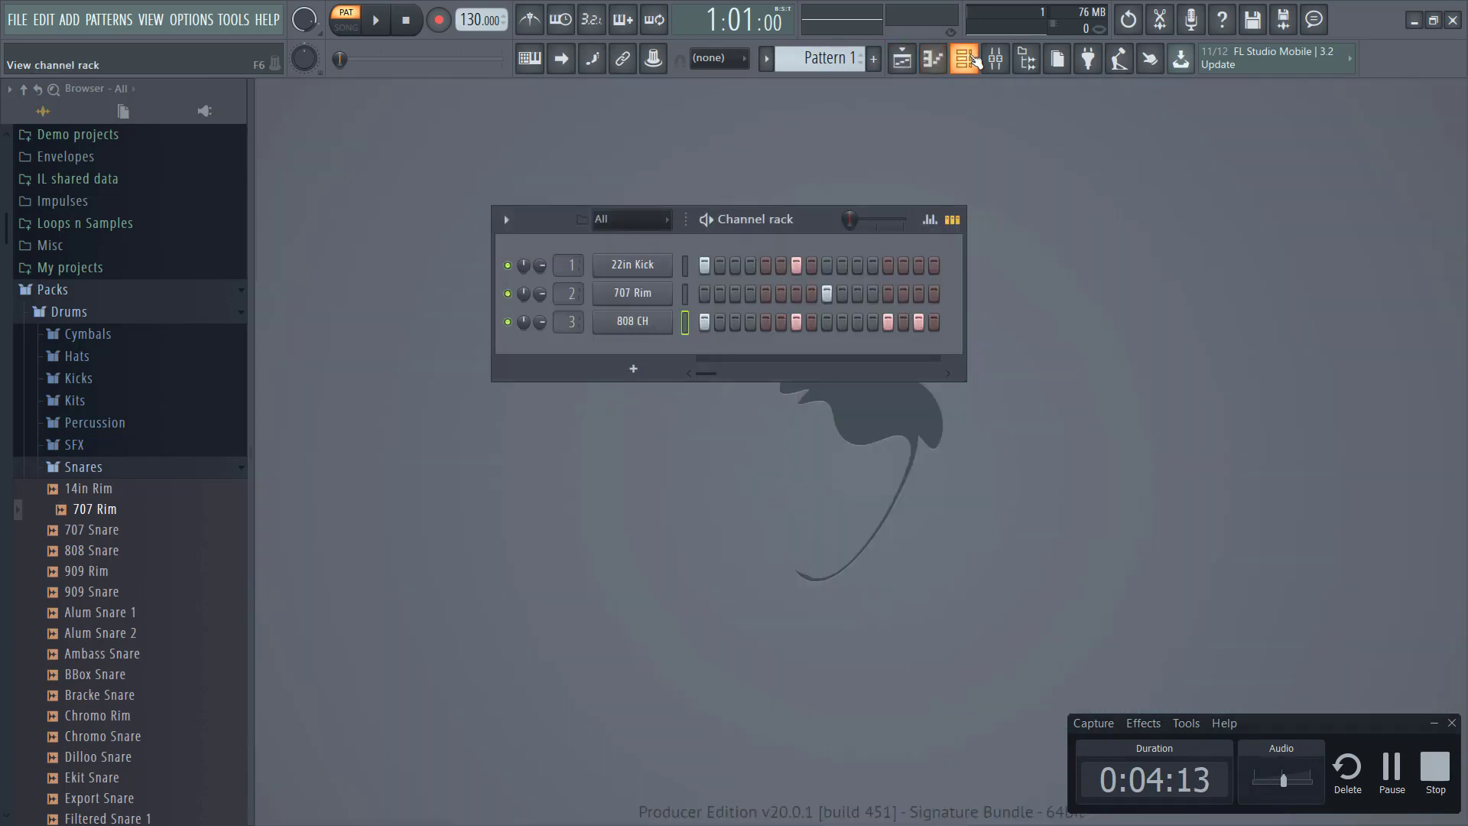
# - Hide the channel rack and show the playlist window
pyautogui.click(968, 62)
pyautogui.click(934, 67)
pyautogui.click(908, 64)
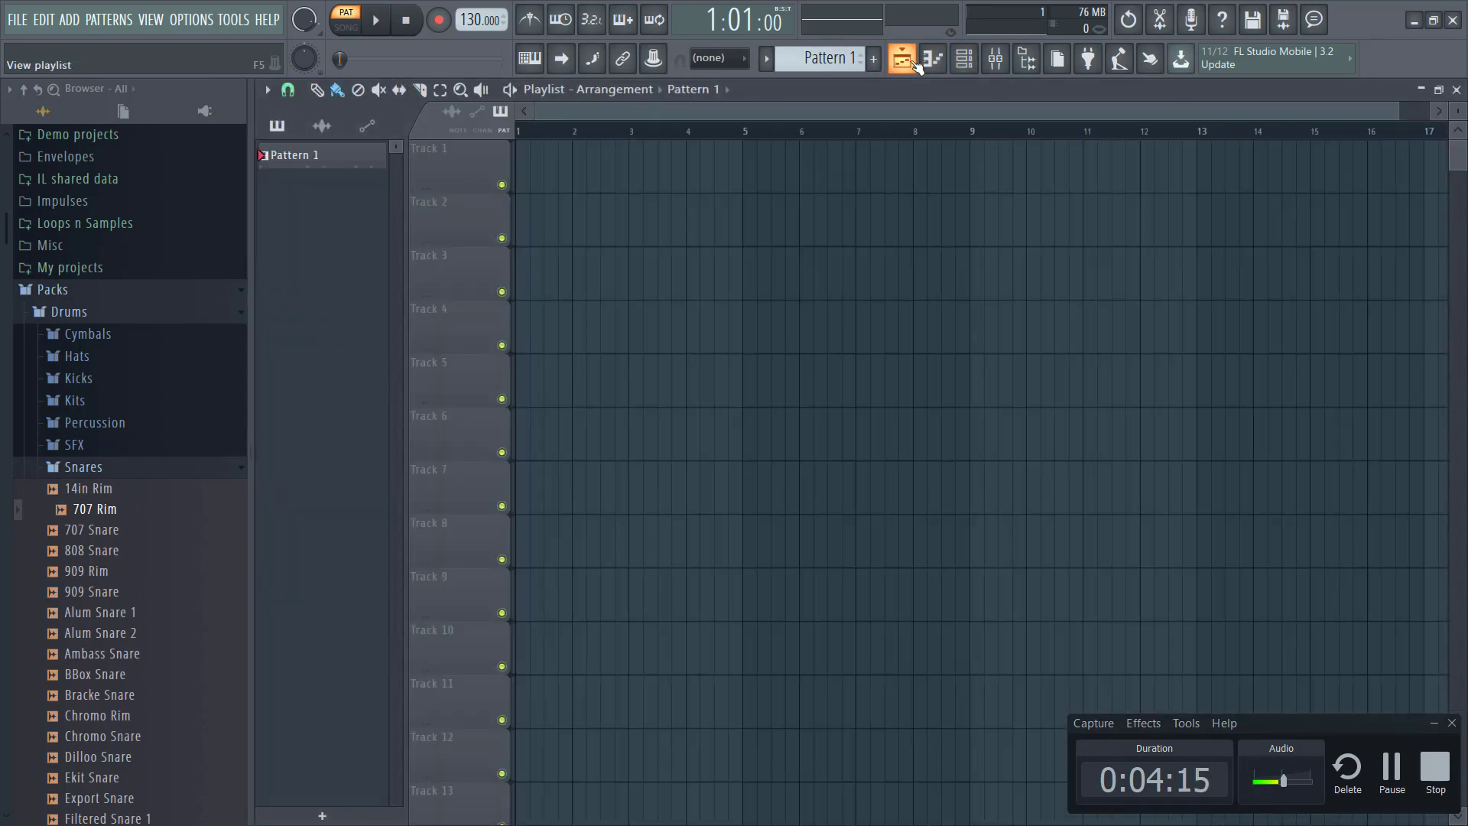
# - Show the playlist and fill bars 1 to 7 of Track 1 with consecutive Pattern 1 clips
pyautogui.click(916, 65)
pyautogui.click(965, 61)
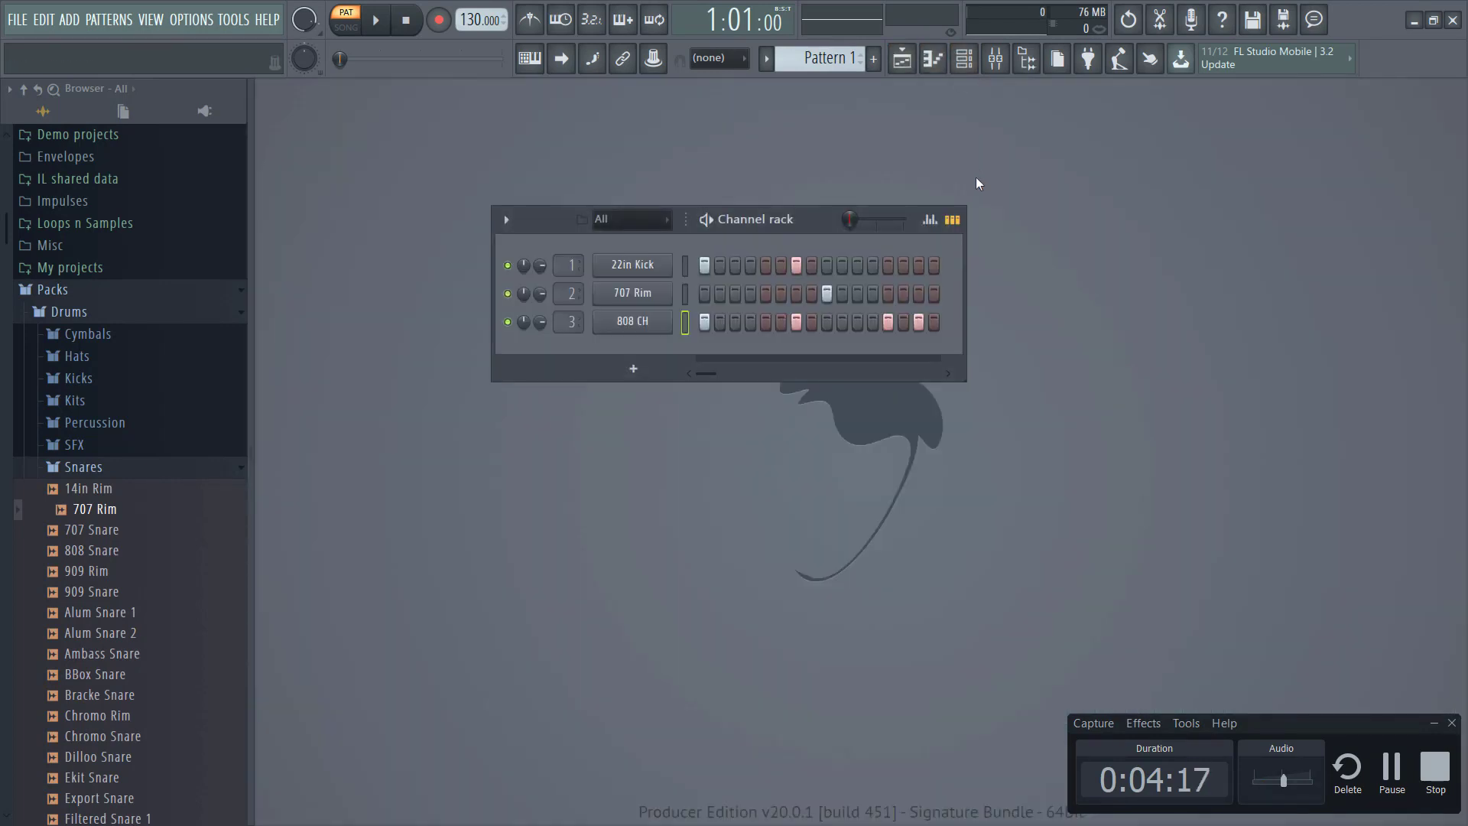
pyautogui.click(932, 59)
pyautogui.click(902, 59)
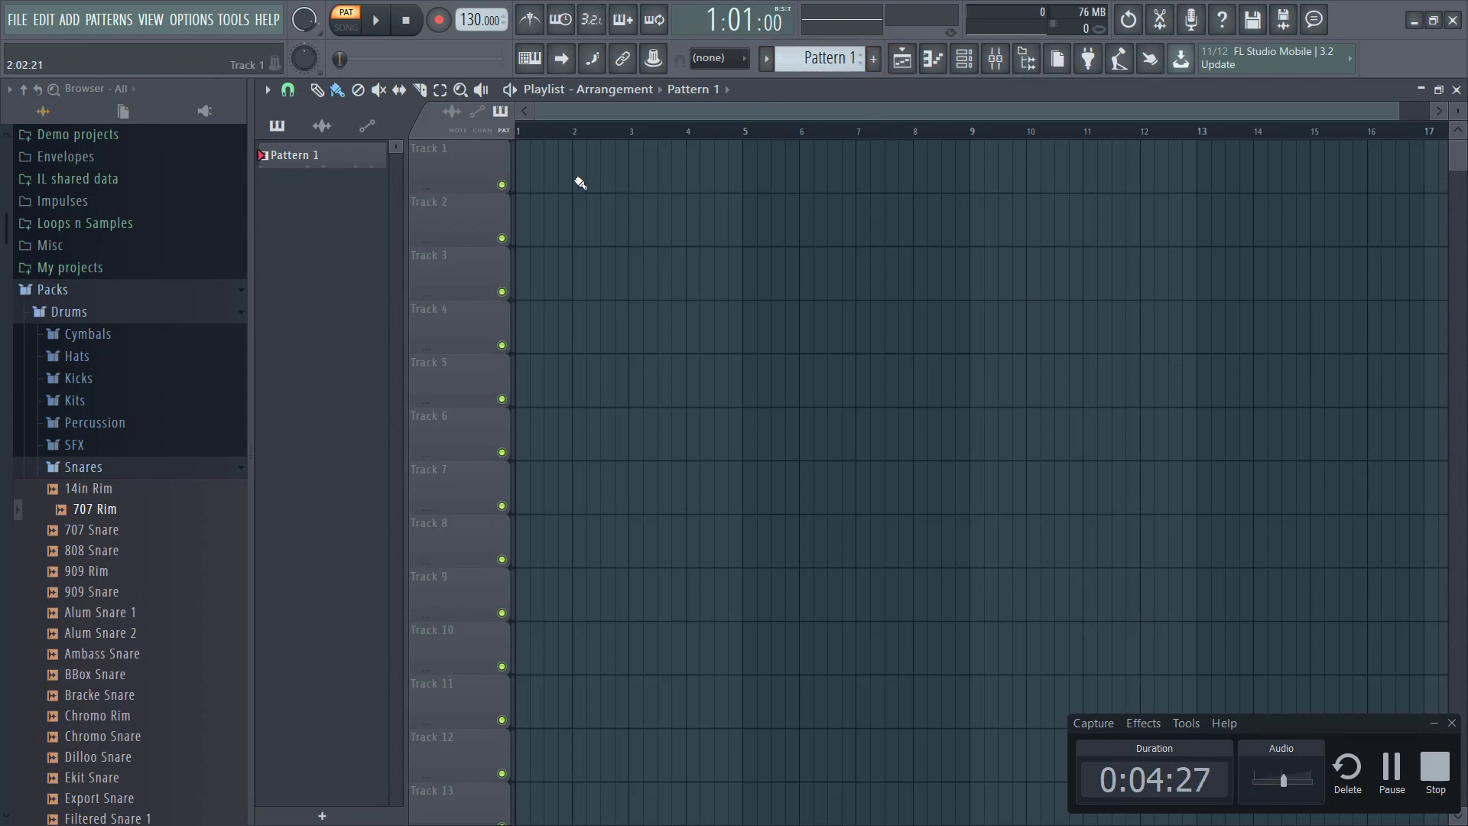
pyautogui.click(536, 172)
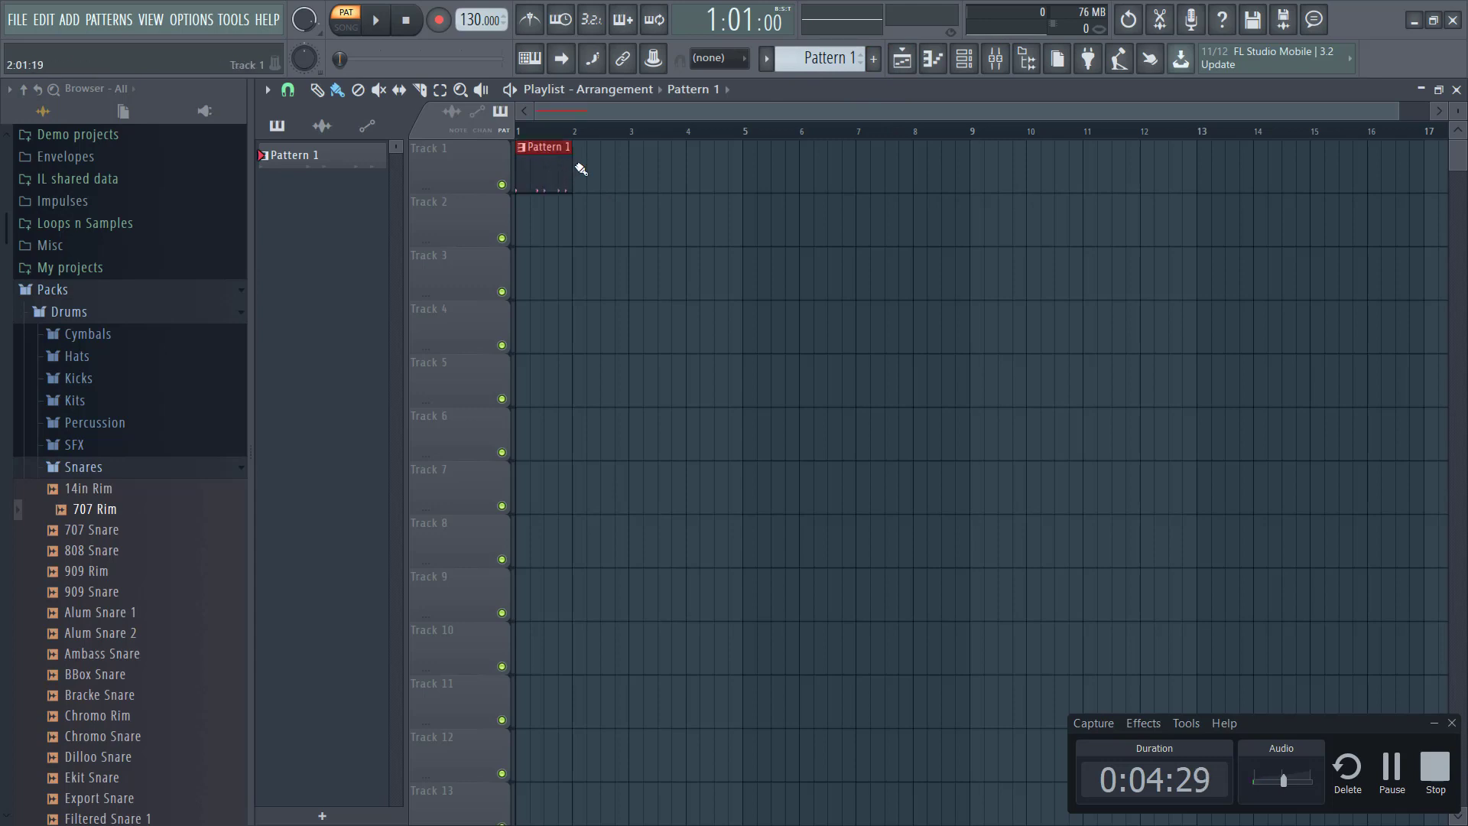
pyautogui.moveTo(582, 169)
pyautogui.mouseDown()
pyautogui.moveTo(872, 177)
pyautogui.moveTo(925, 158)
pyautogui.mouseUp()
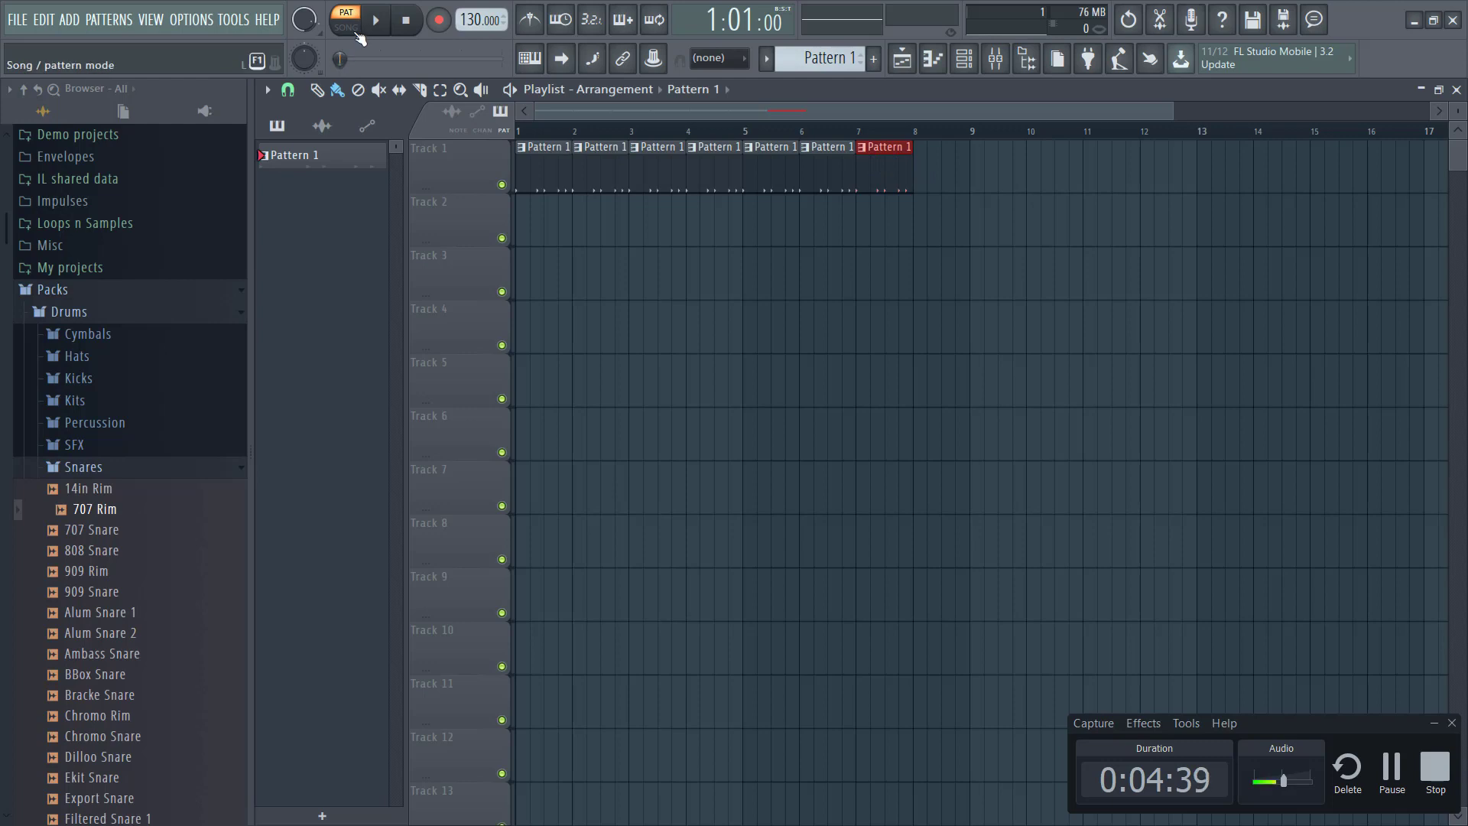
# - Toggle between song and pattern mode, show the channel rack, and play Pattern 1 in pattern mode
pyautogui.click(357, 34)
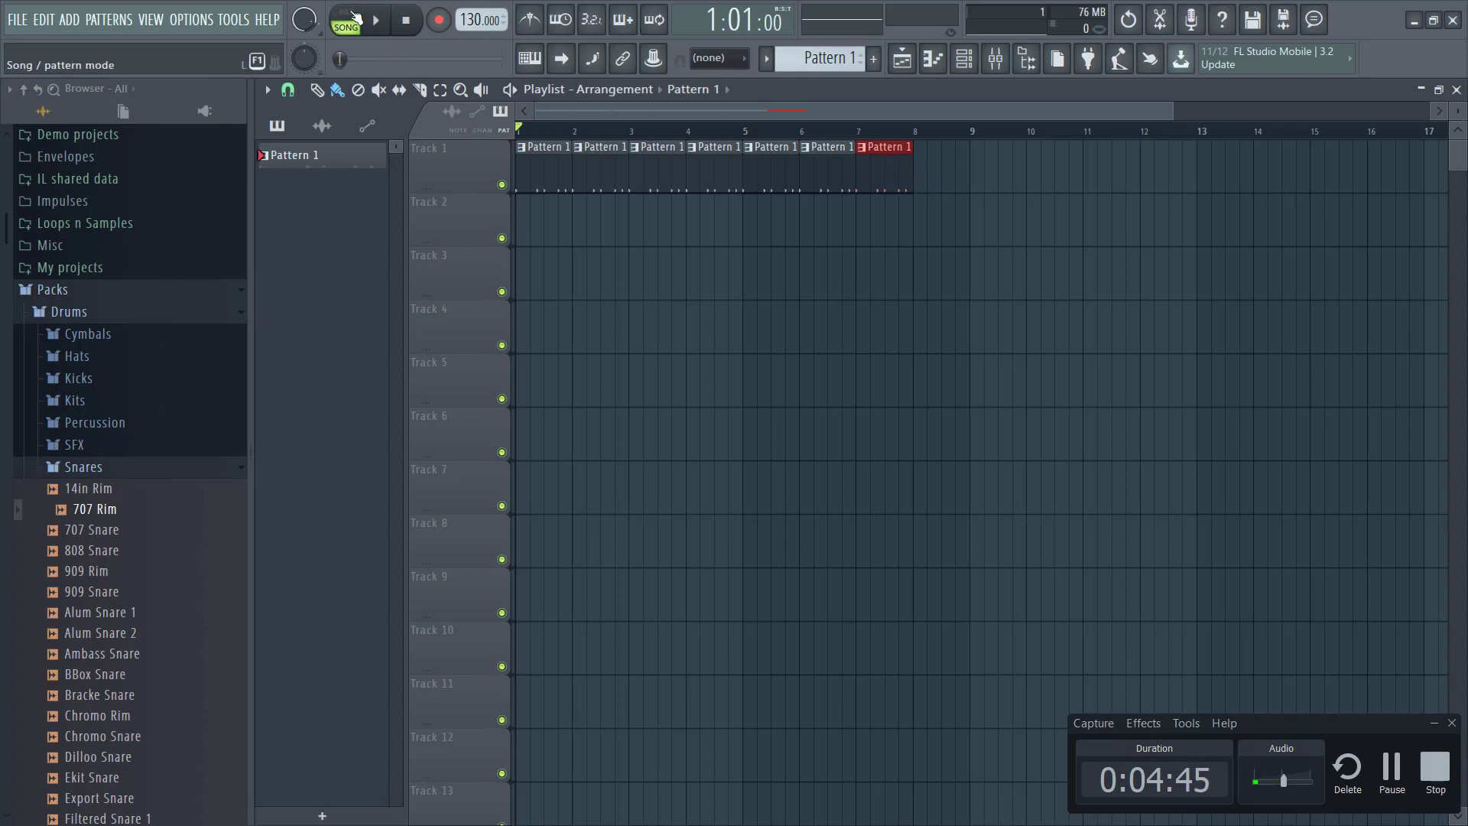
pyautogui.click(359, 20)
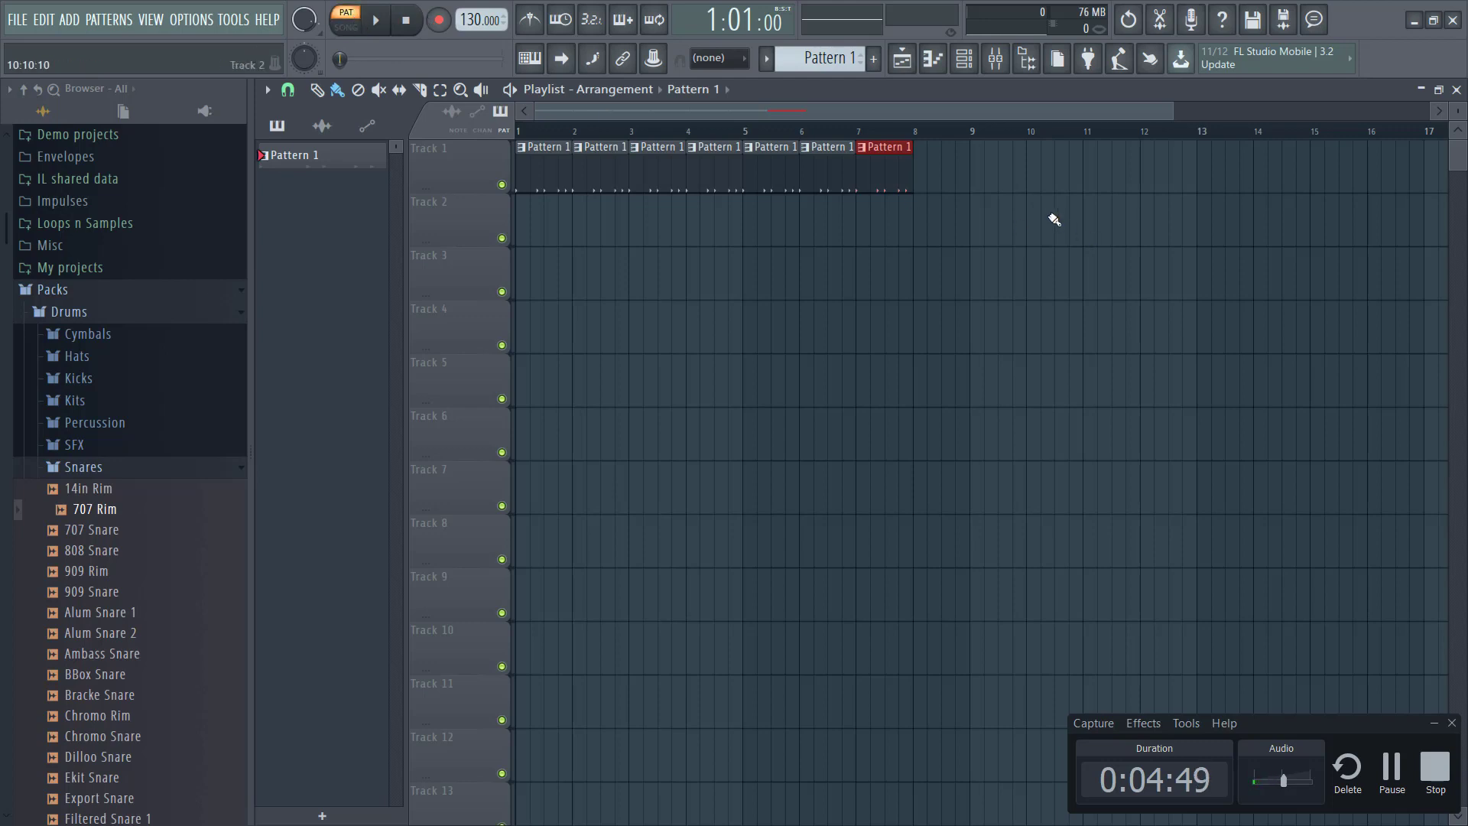
pyautogui.click(965, 60)
pyautogui.press('space')
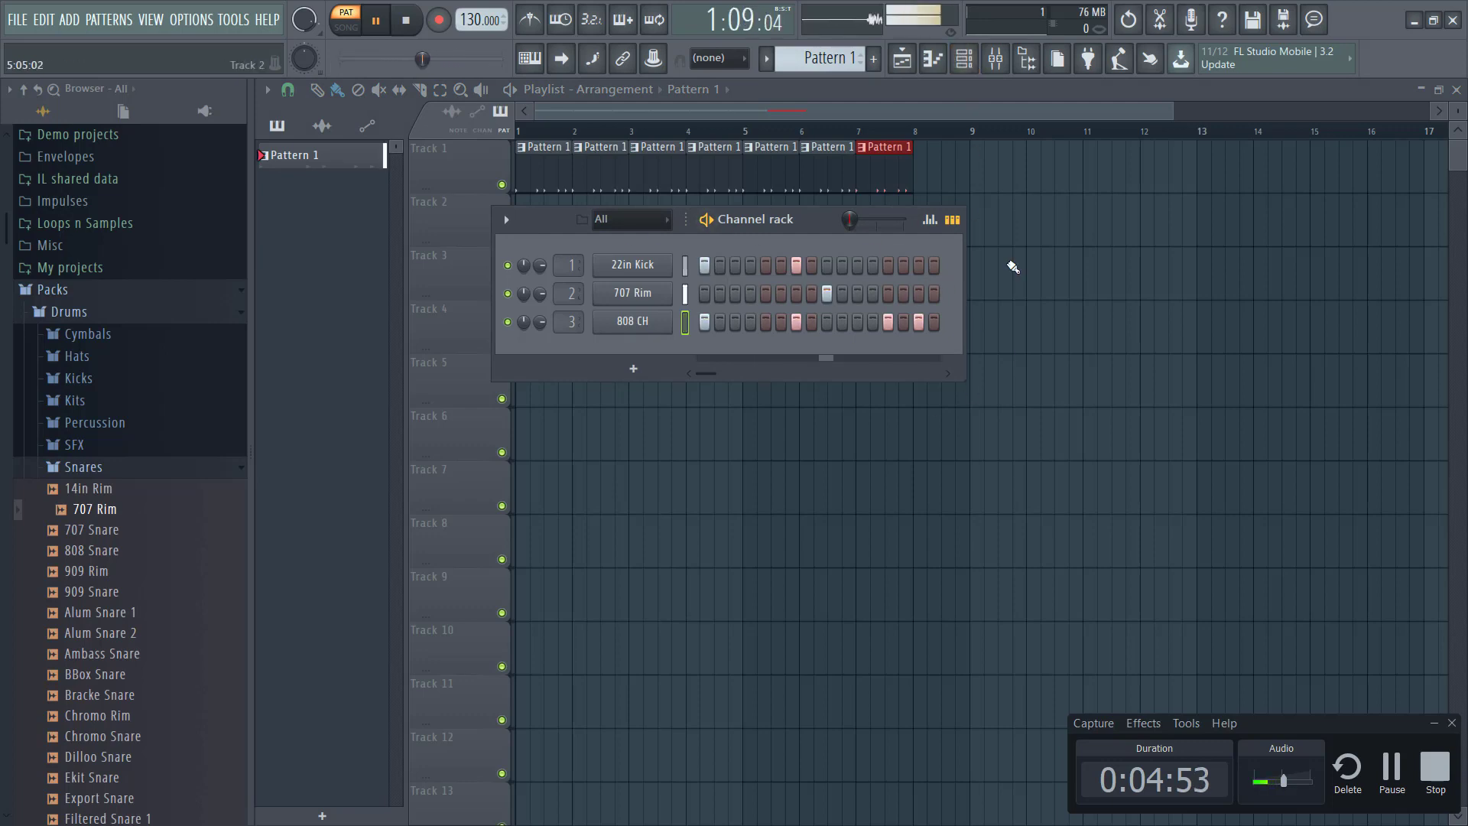
pyautogui.press('space')
# - Play the Track 1 clips in song mode, toggle to pattern mode and back, and replay the song briefly
pyautogui.click(352, 30)
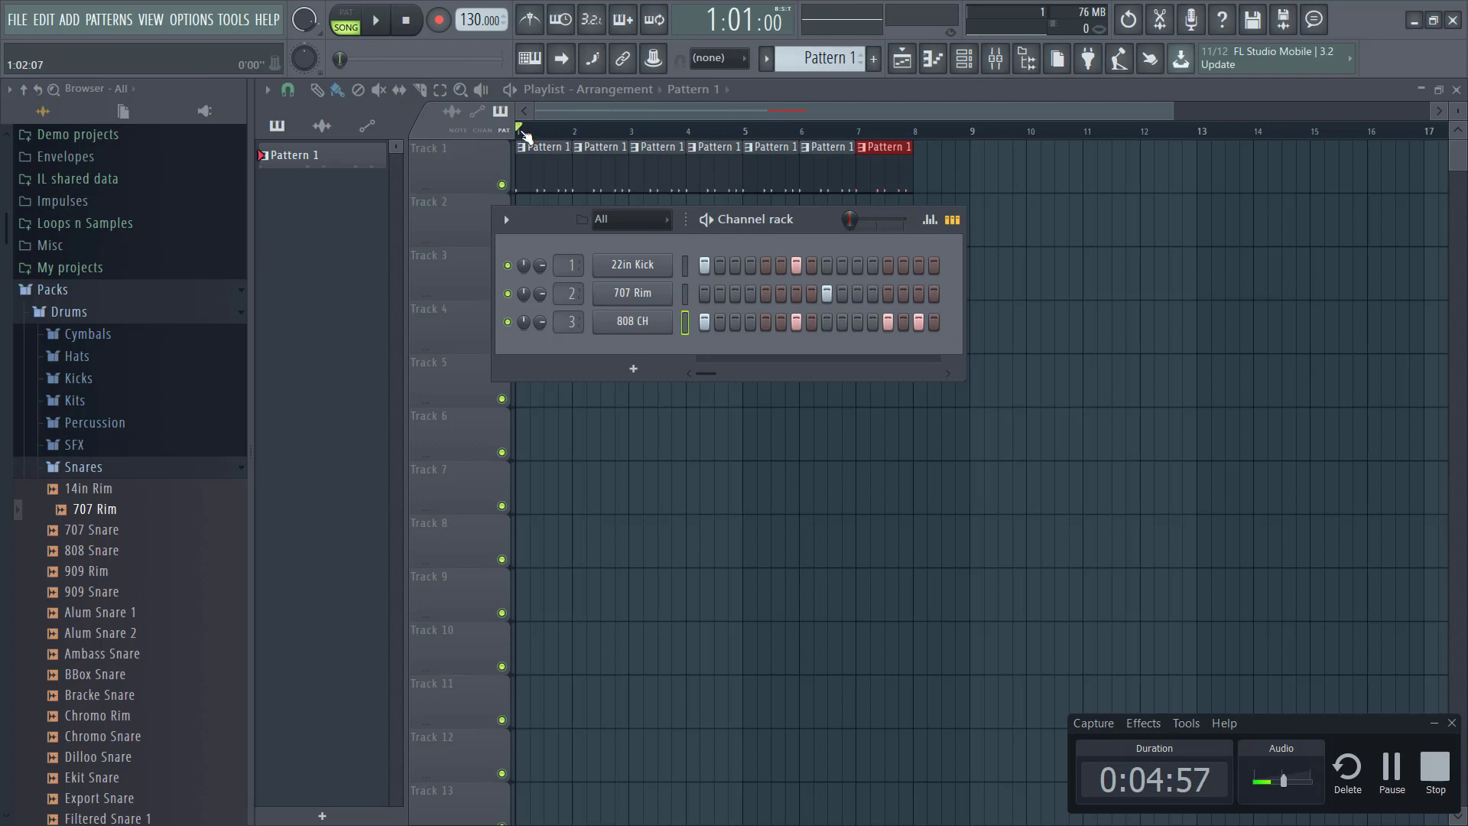
pyautogui.press('space')
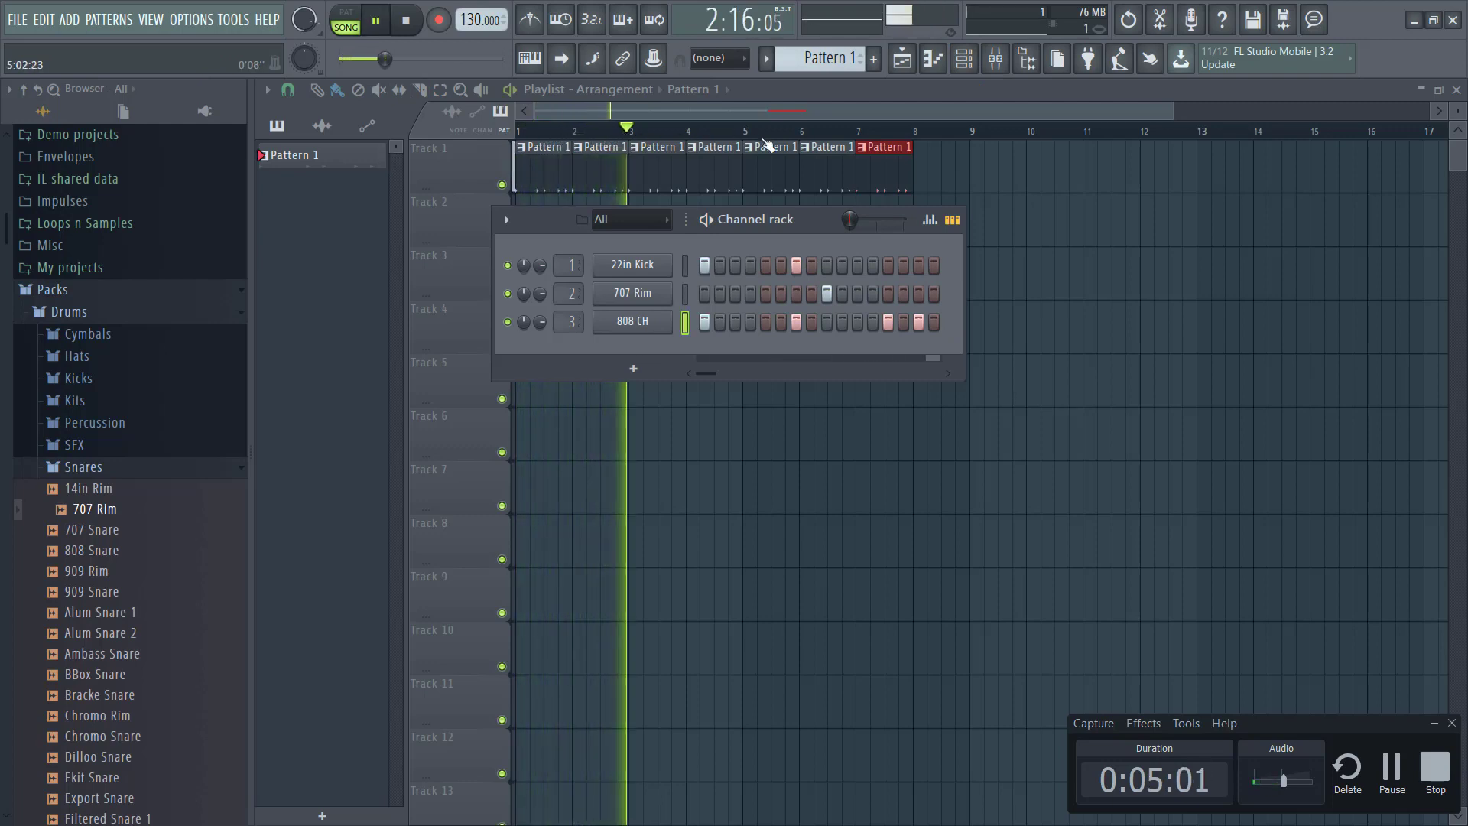
pyautogui.click(344, 40)
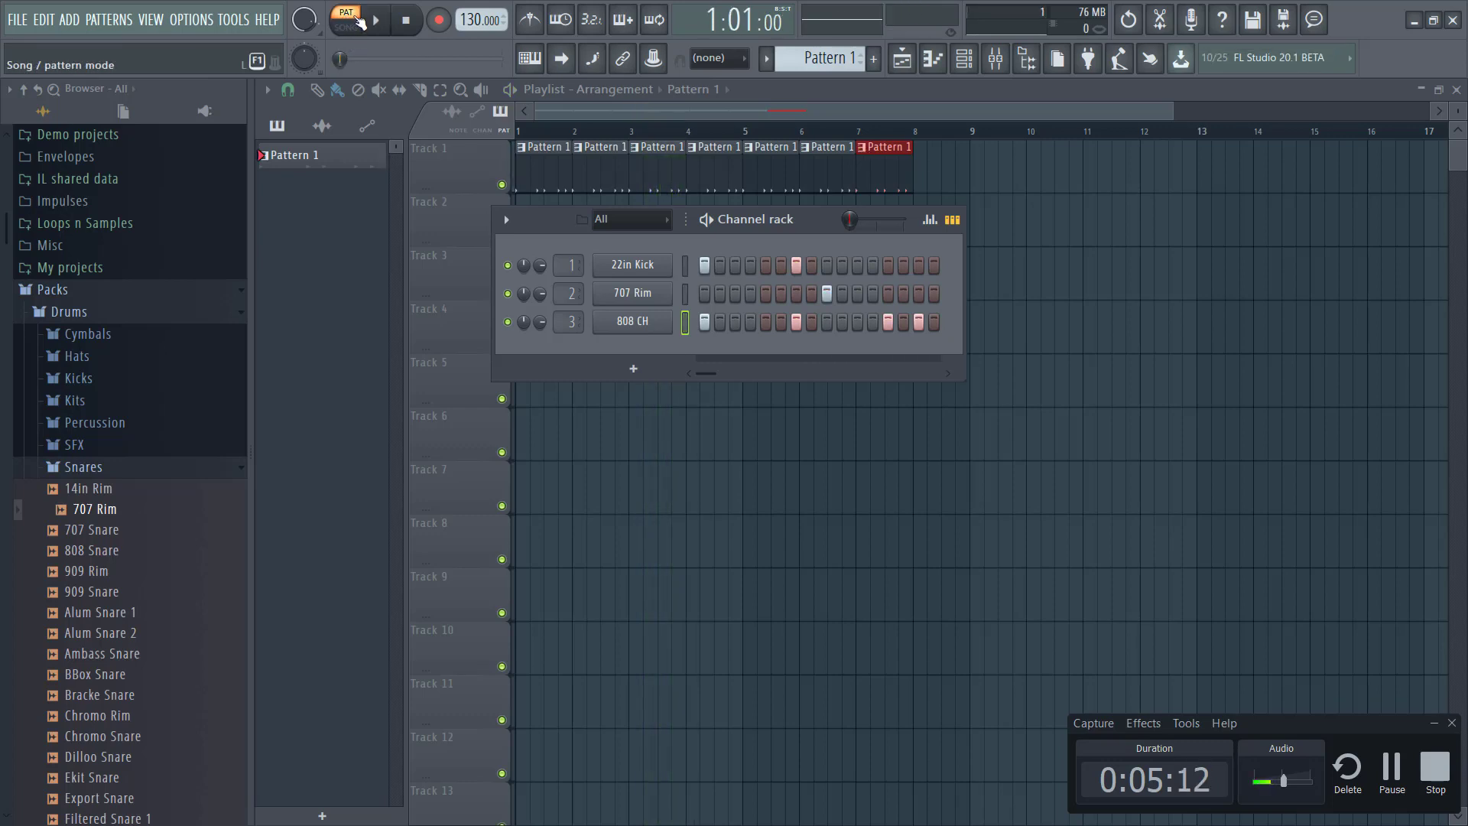
pyautogui.click(358, 29)
pyautogui.press('space')
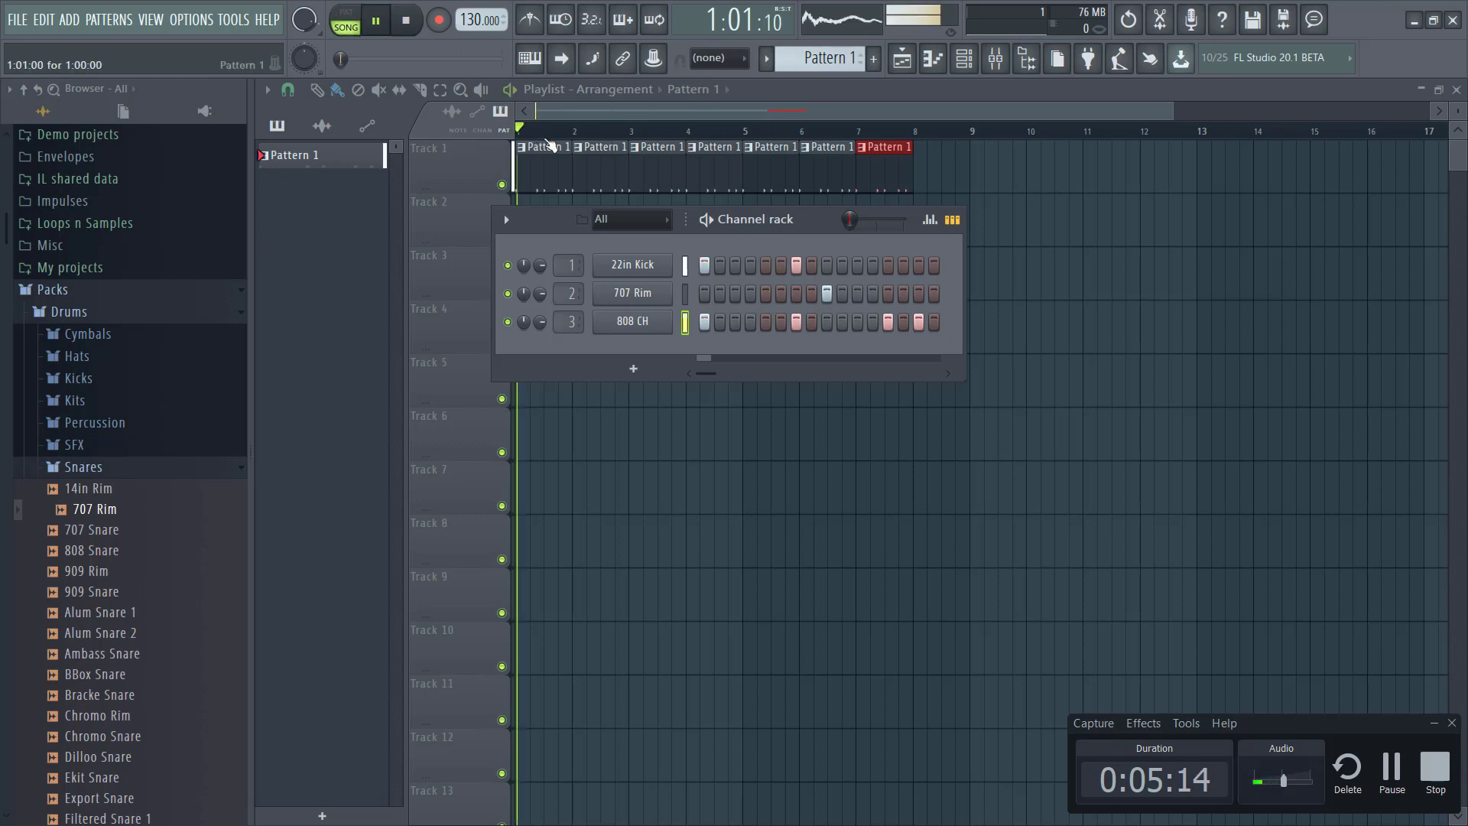
pyautogui.press('space')
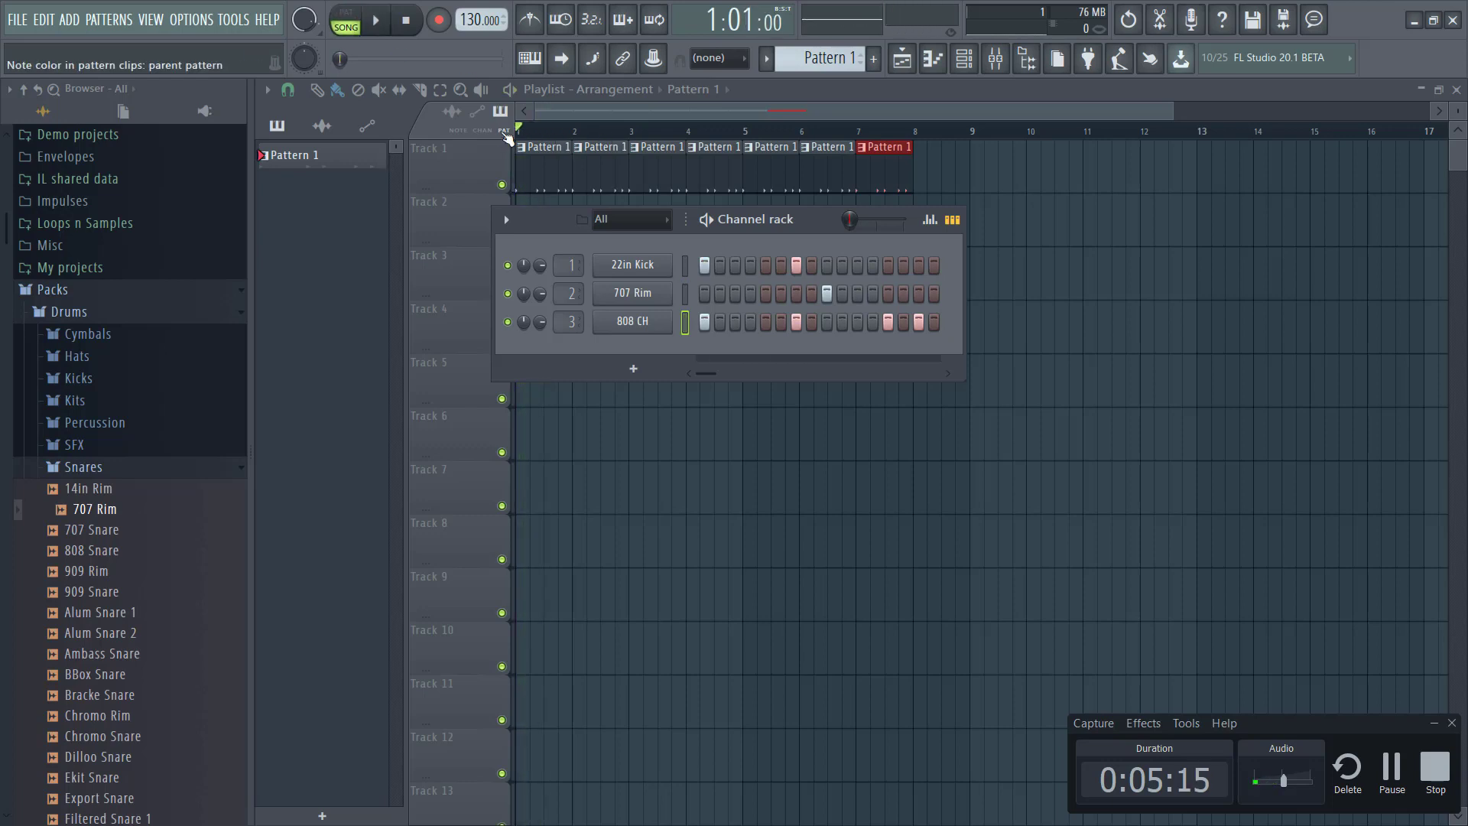
# - Switch to pattern mode and play Pattern 1 on its own twice
pyautogui.click(357, 17)
pyautogui.click(375, 20)
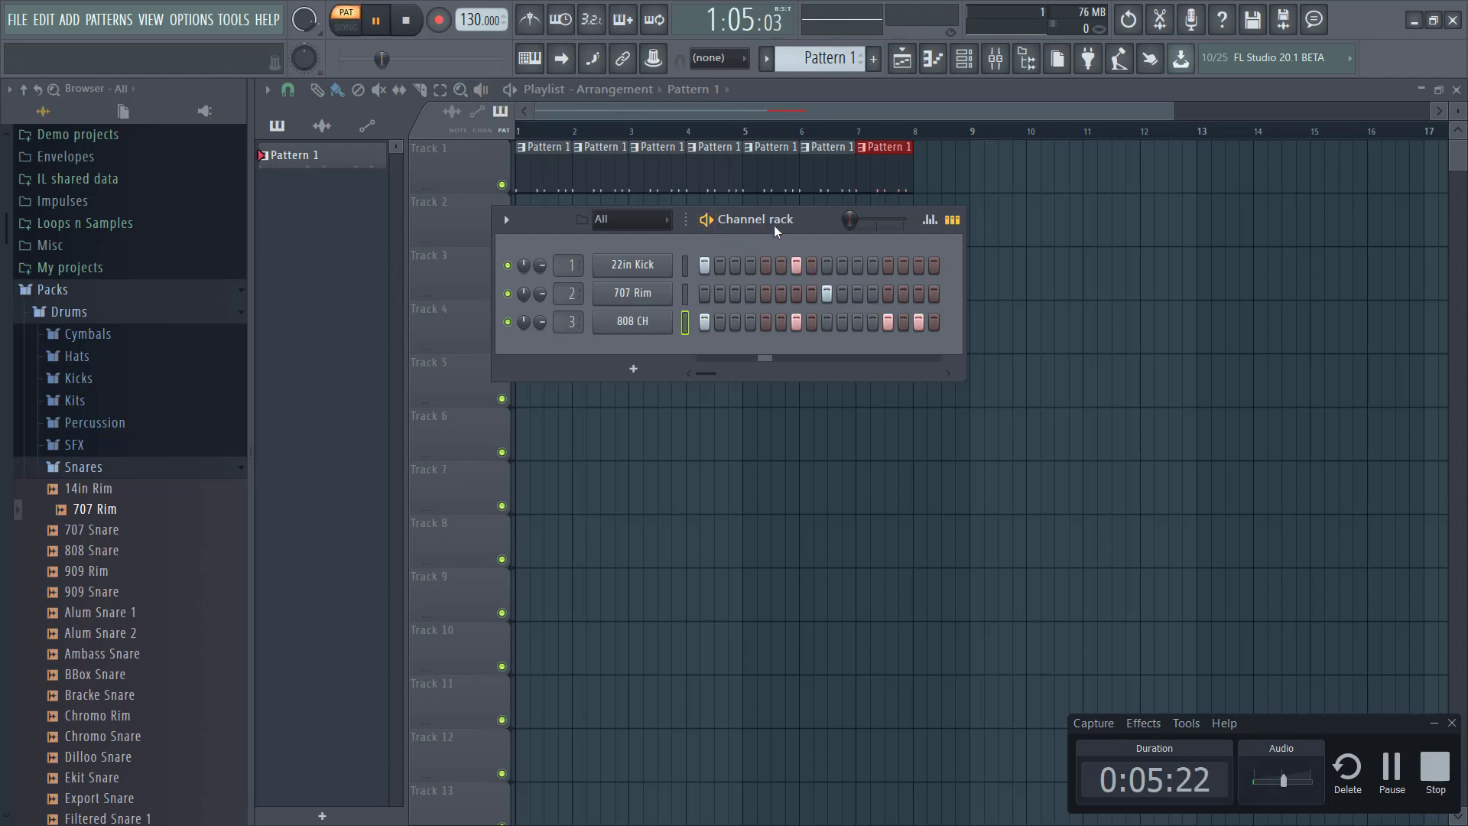
pyautogui.press('space')
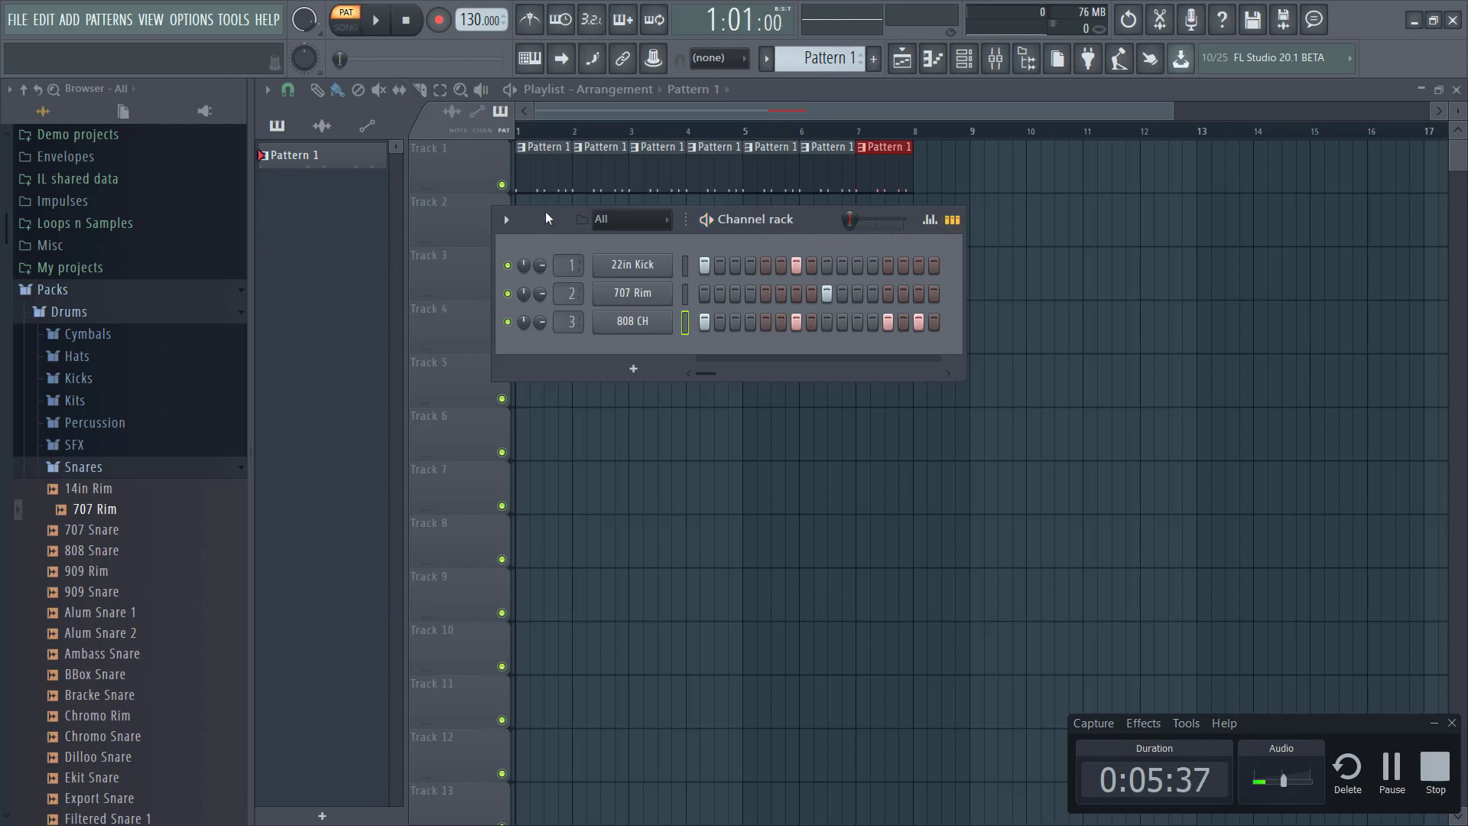
pyautogui.press('space')
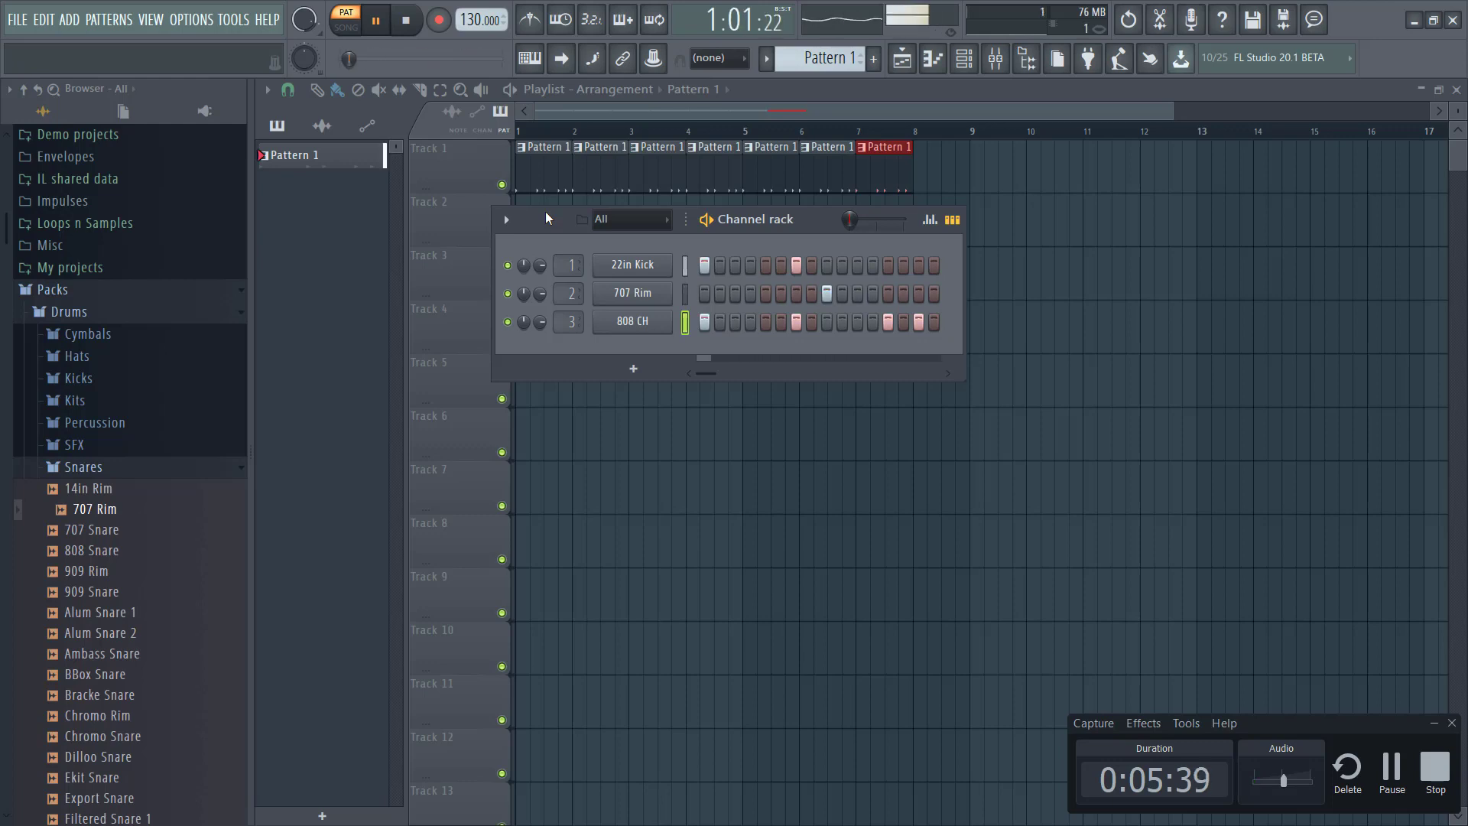
pyautogui.press('space')
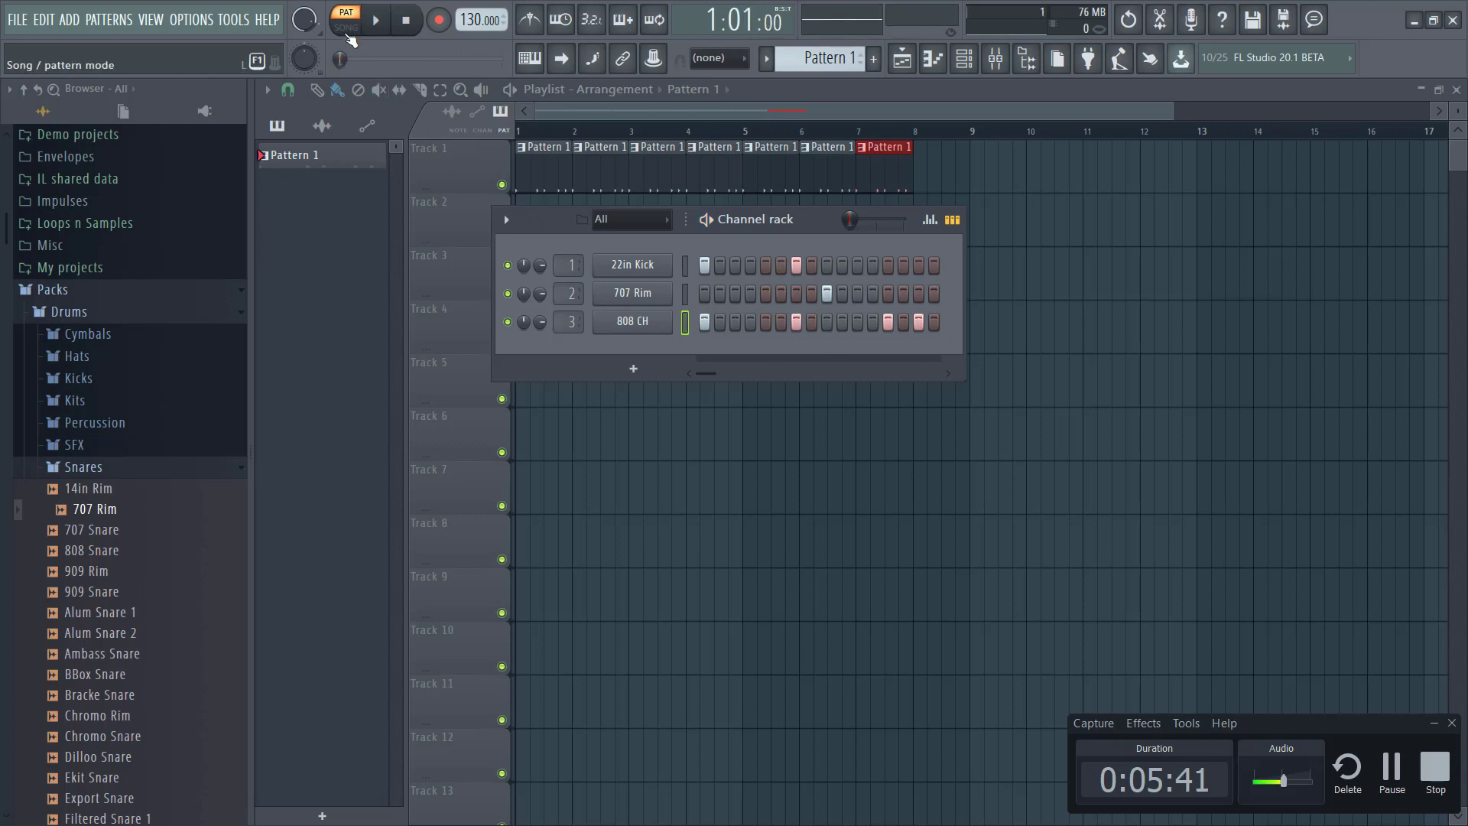
# - Return to song mode, briefly play the playlist arrangement, and move the channel rack slightly lower over the playlist
pyautogui.click(348, 35)
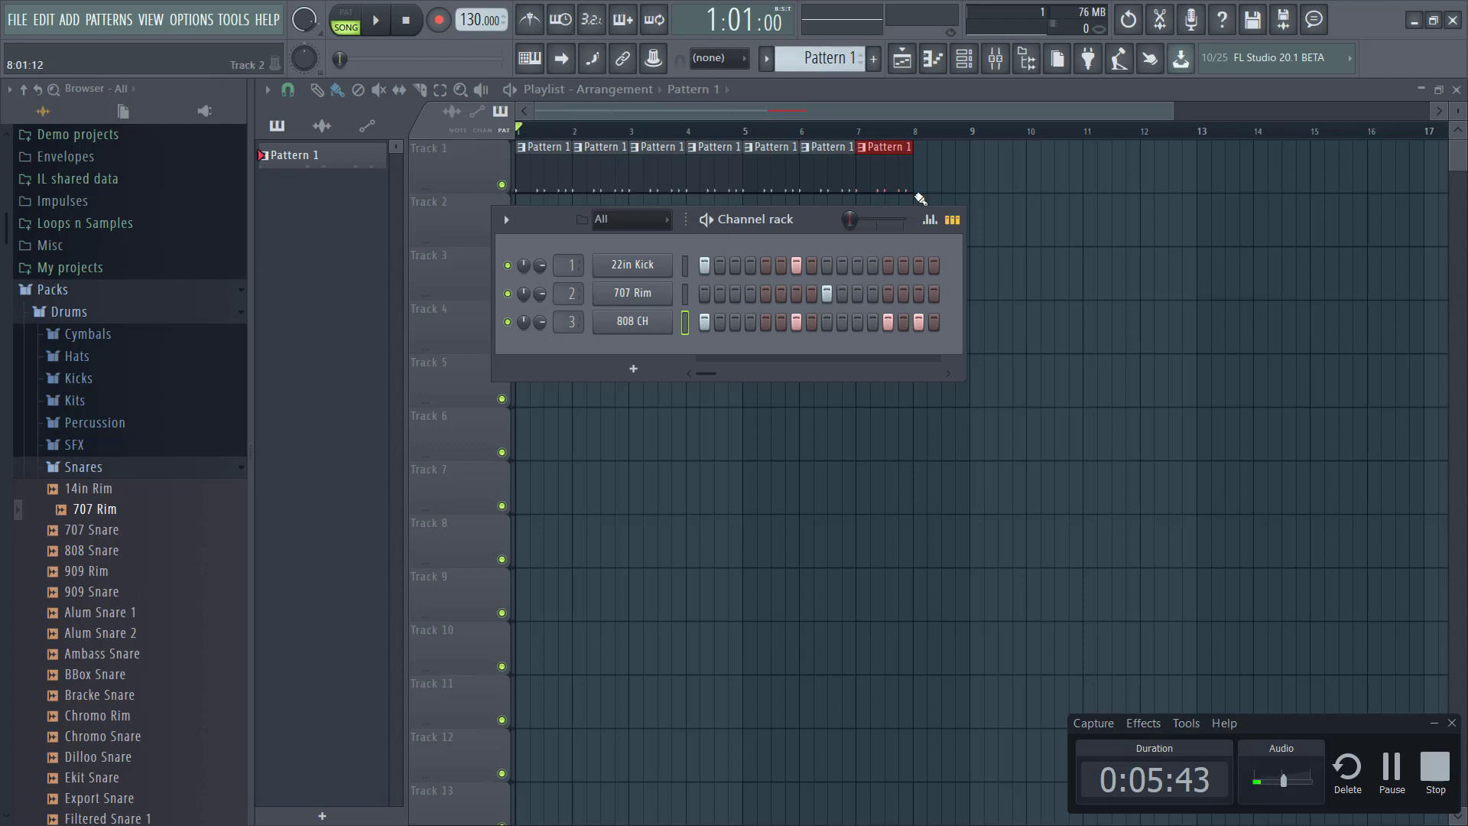
pyautogui.press('space')
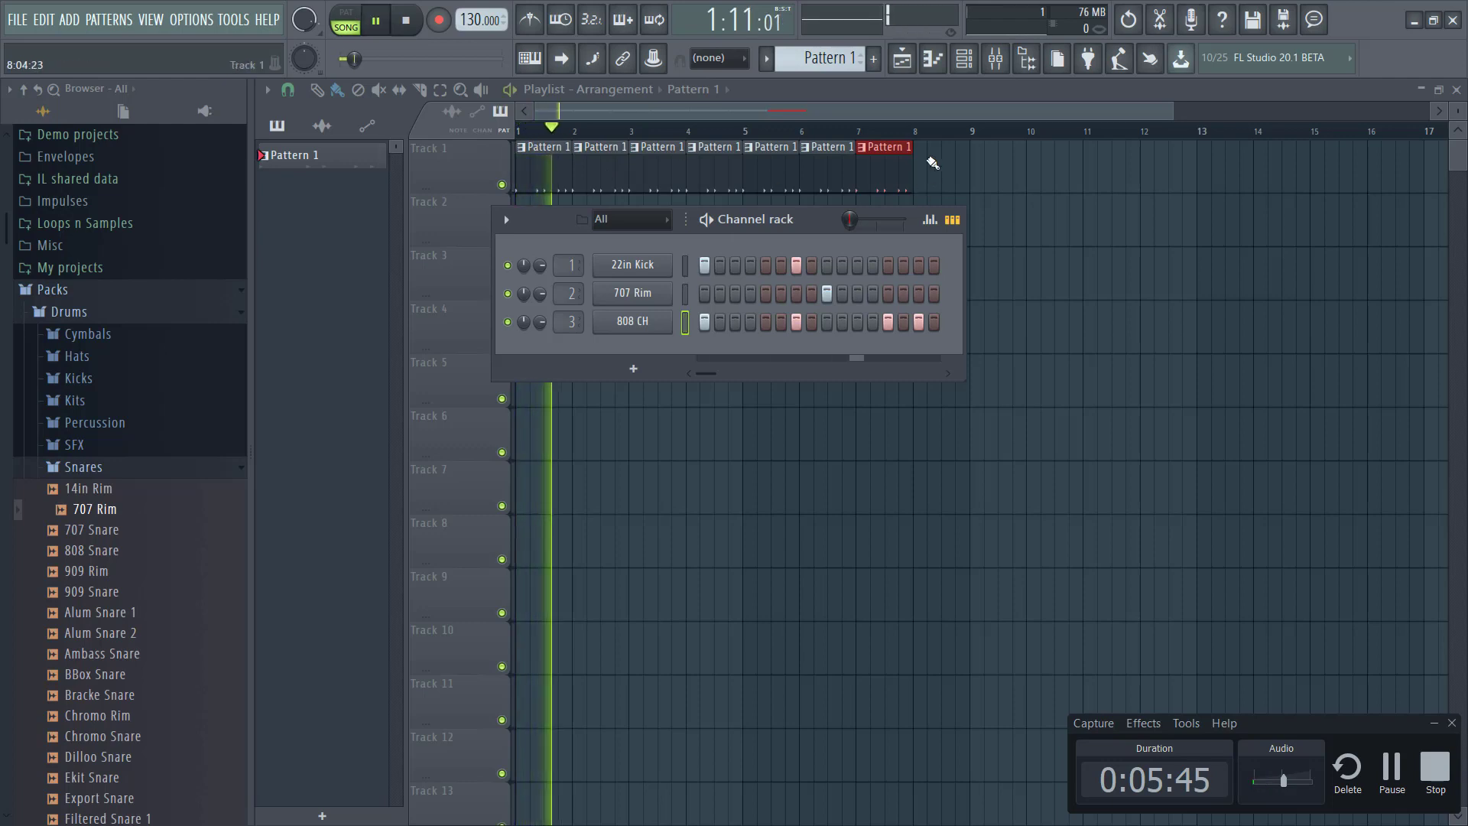
pyautogui.press('space')
pyautogui.moveTo(828, 229); pyautogui.dragTo(844, 281)
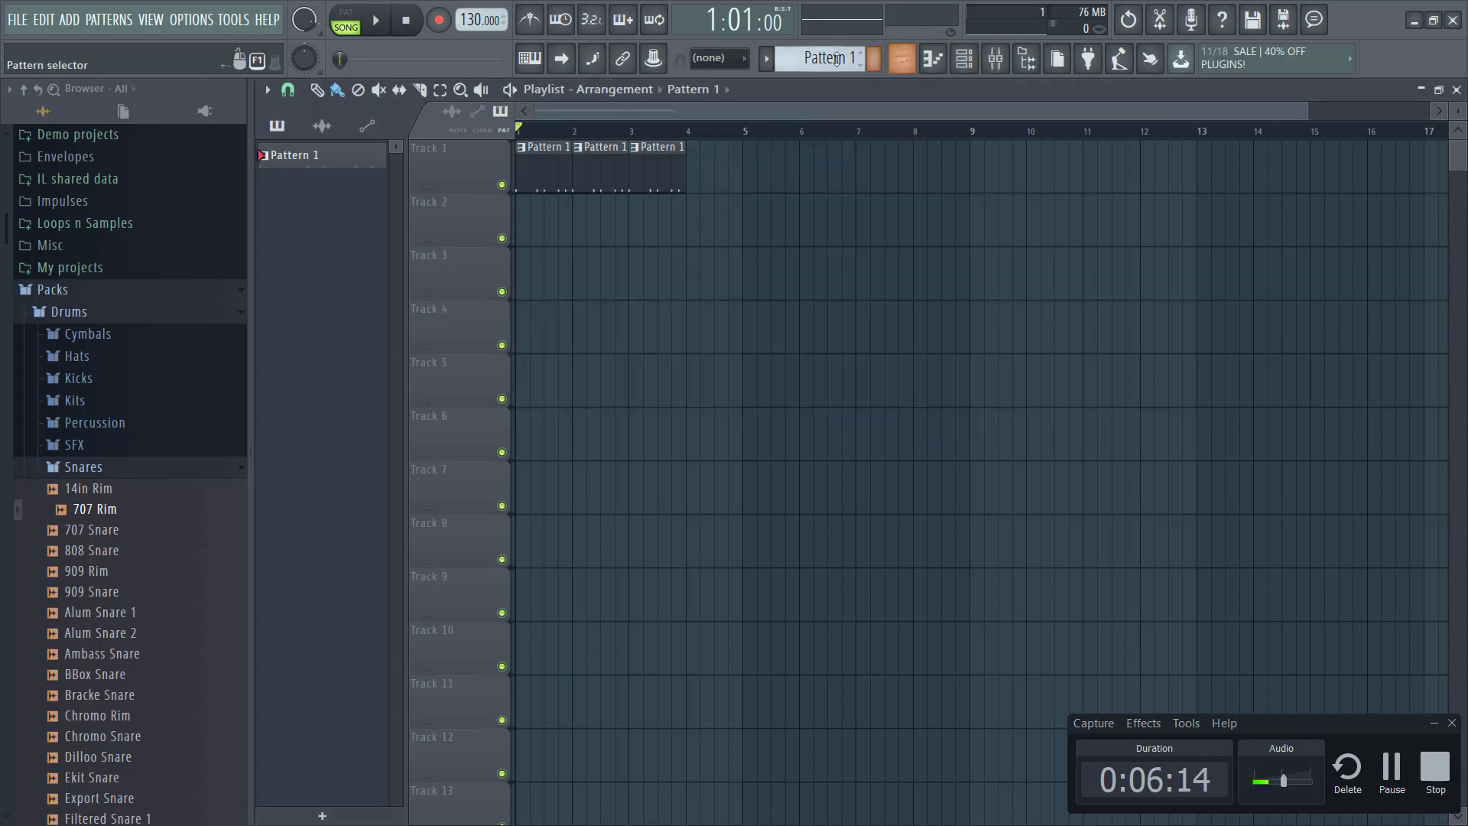
# - Play the song and add another Pattern 1 clip on Track 1 at bar 4
pyautogui.press('space')
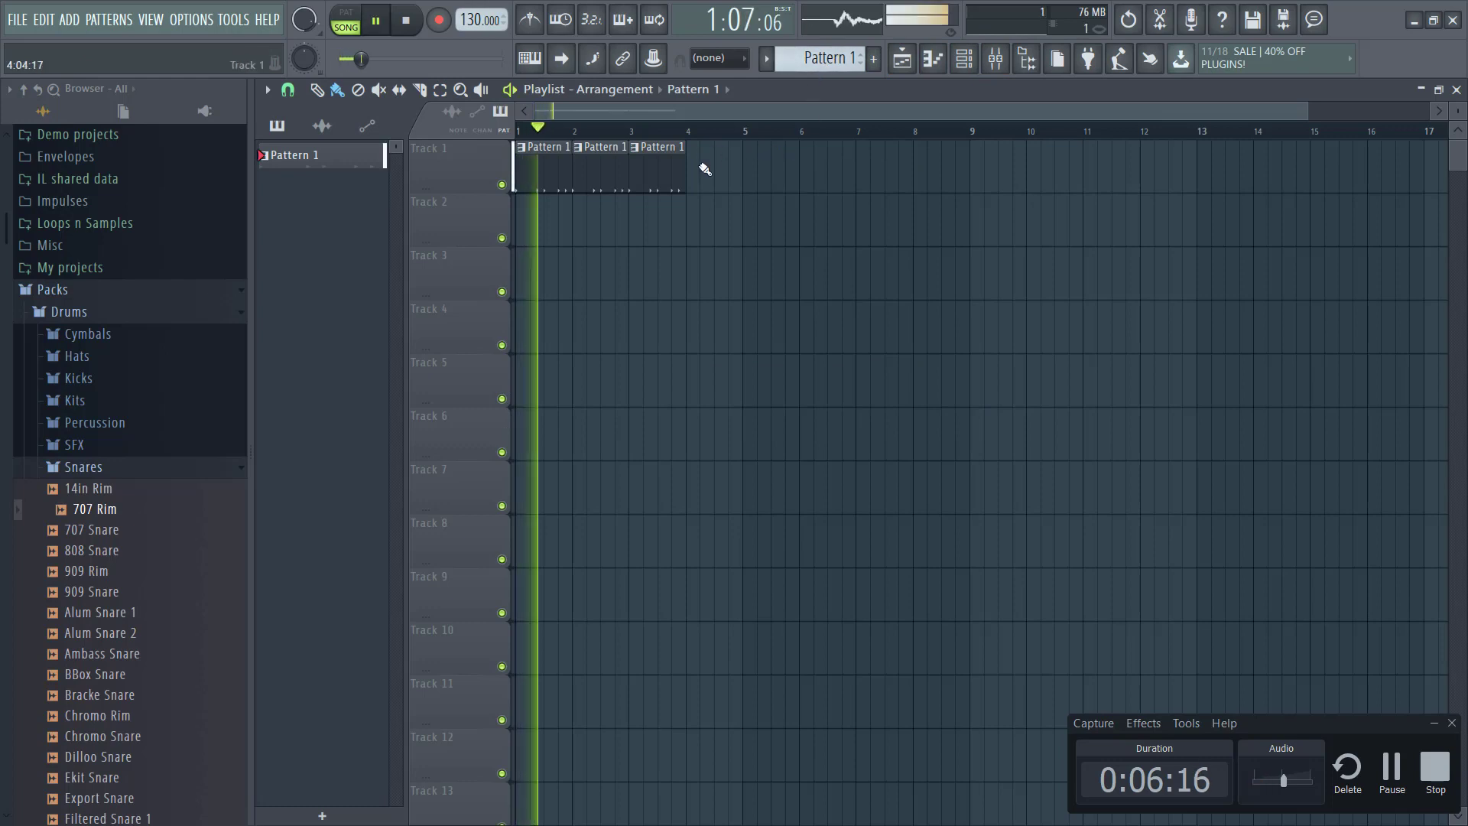
pyautogui.click(725, 169)
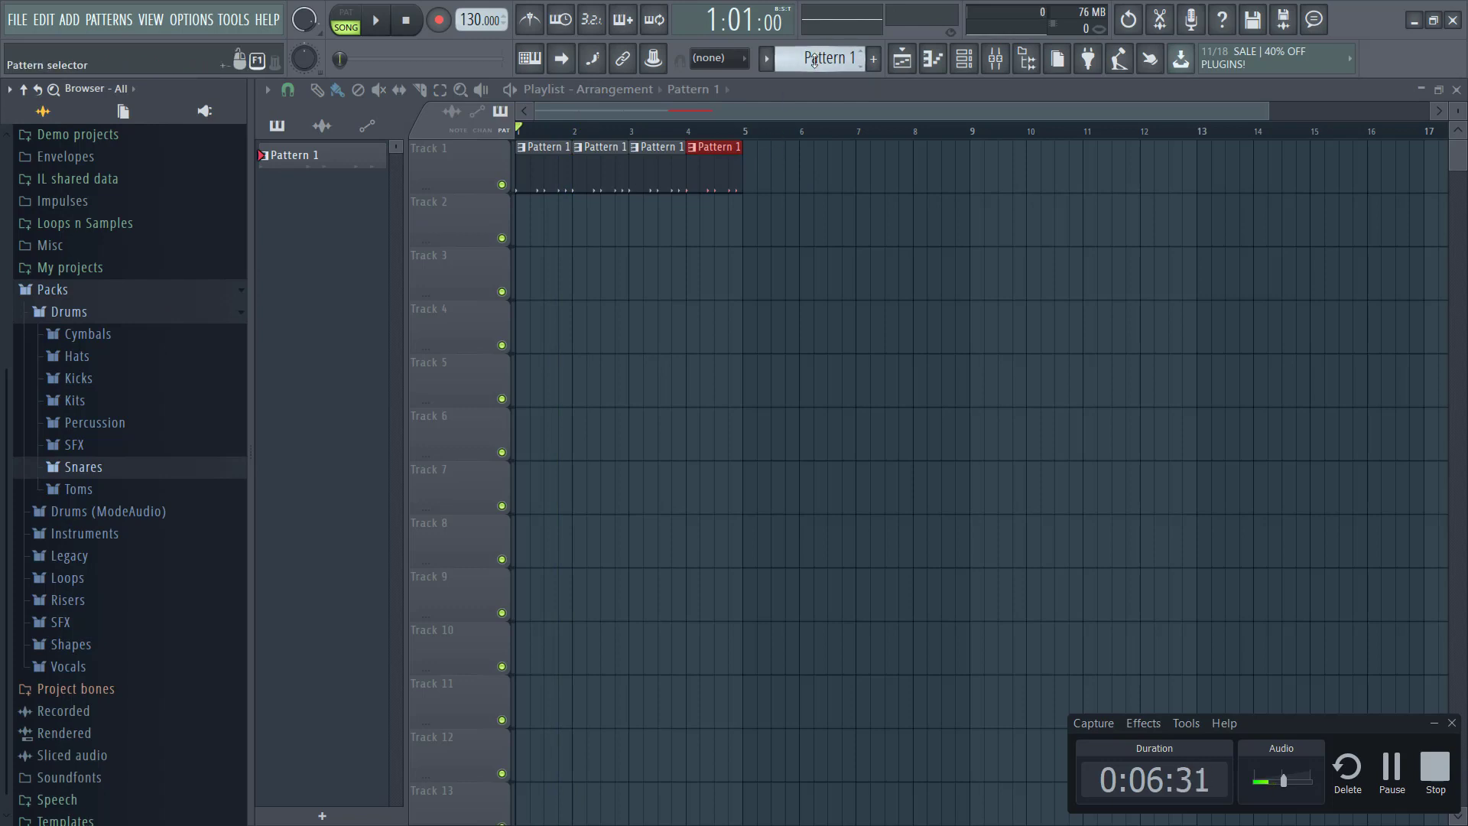
# - Select the empty Pattern 2, show the channel rack, and switch to Pattern 1 and back to compare their steps
pyautogui.scroll(1, 822, 59)
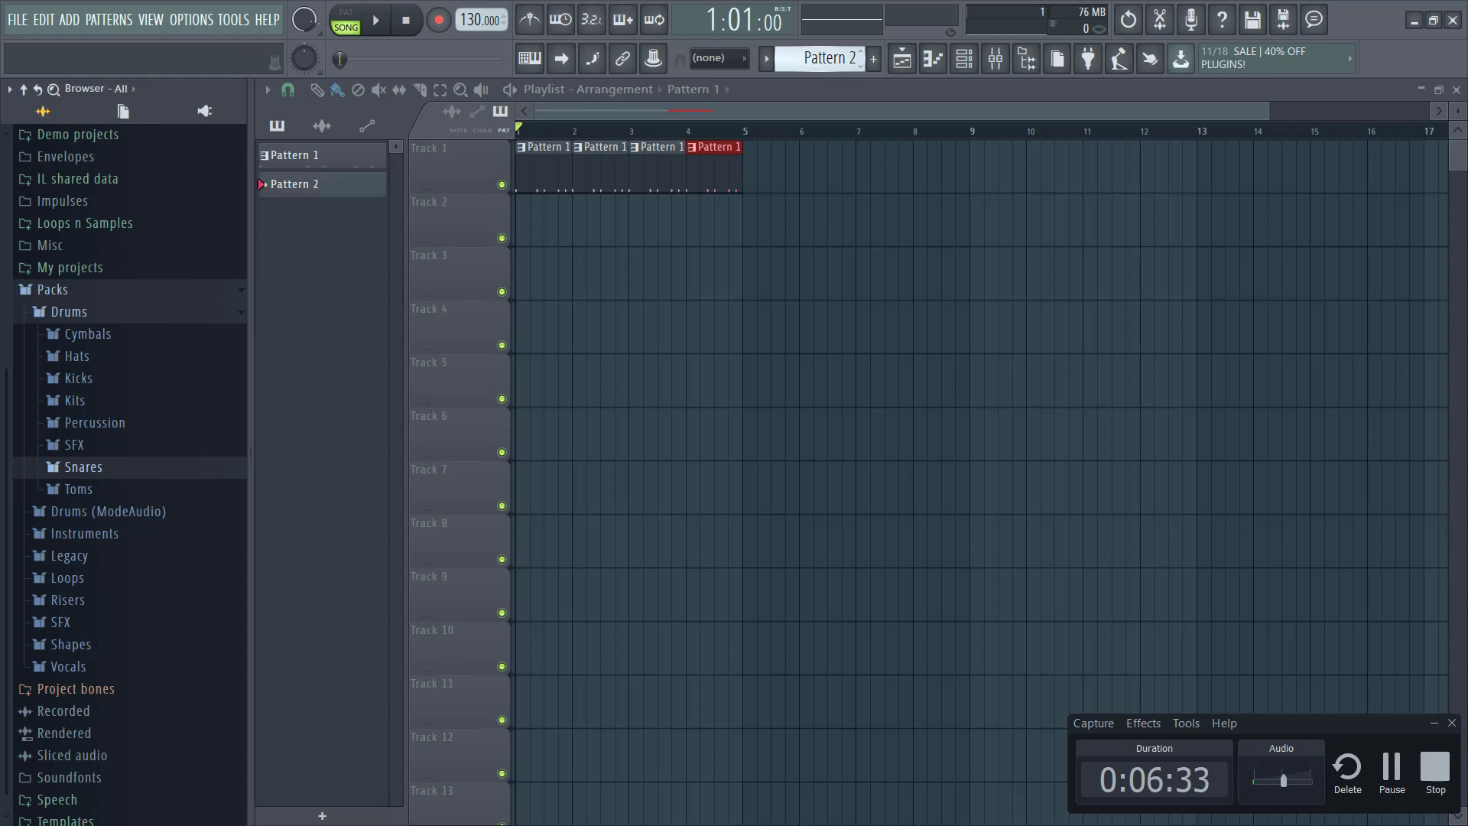
pyautogui.moveTo(822, 59); pyautogui.dragTo(822, 52)
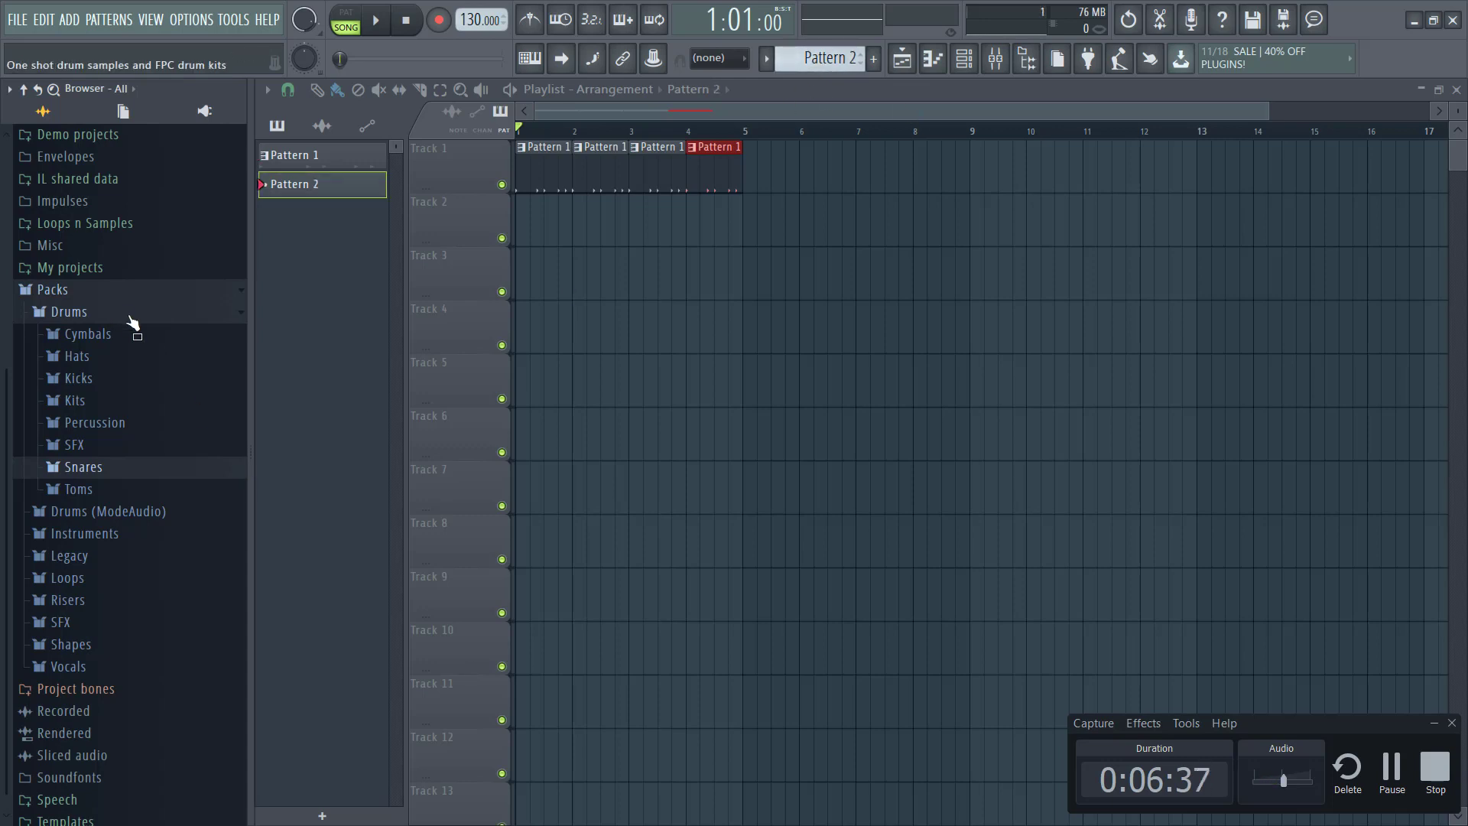
pyautogui.click(966, 64)
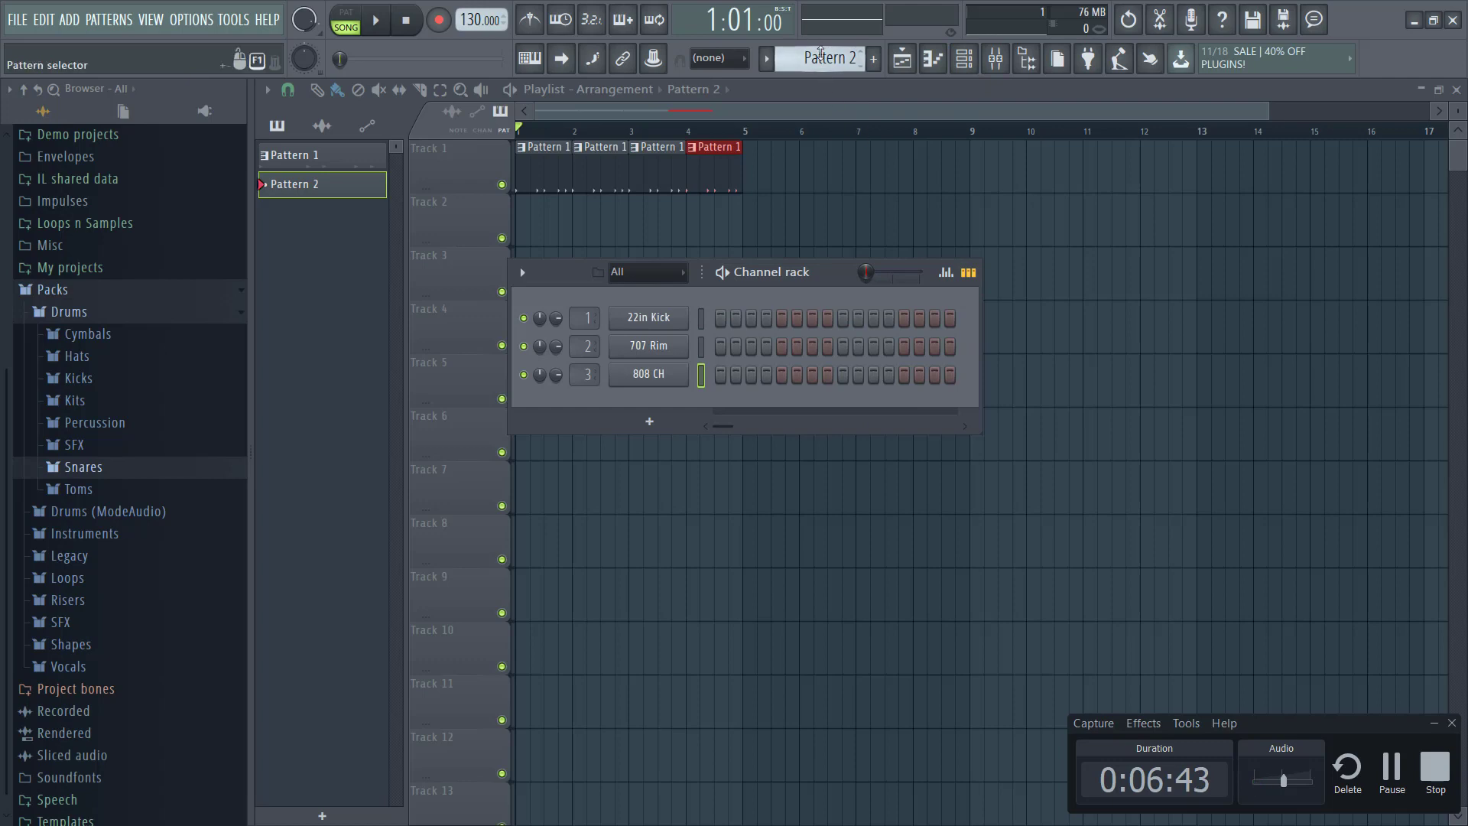
pyautogui.moveTo(829, 59); pyautogui.dragTo(828, 70)
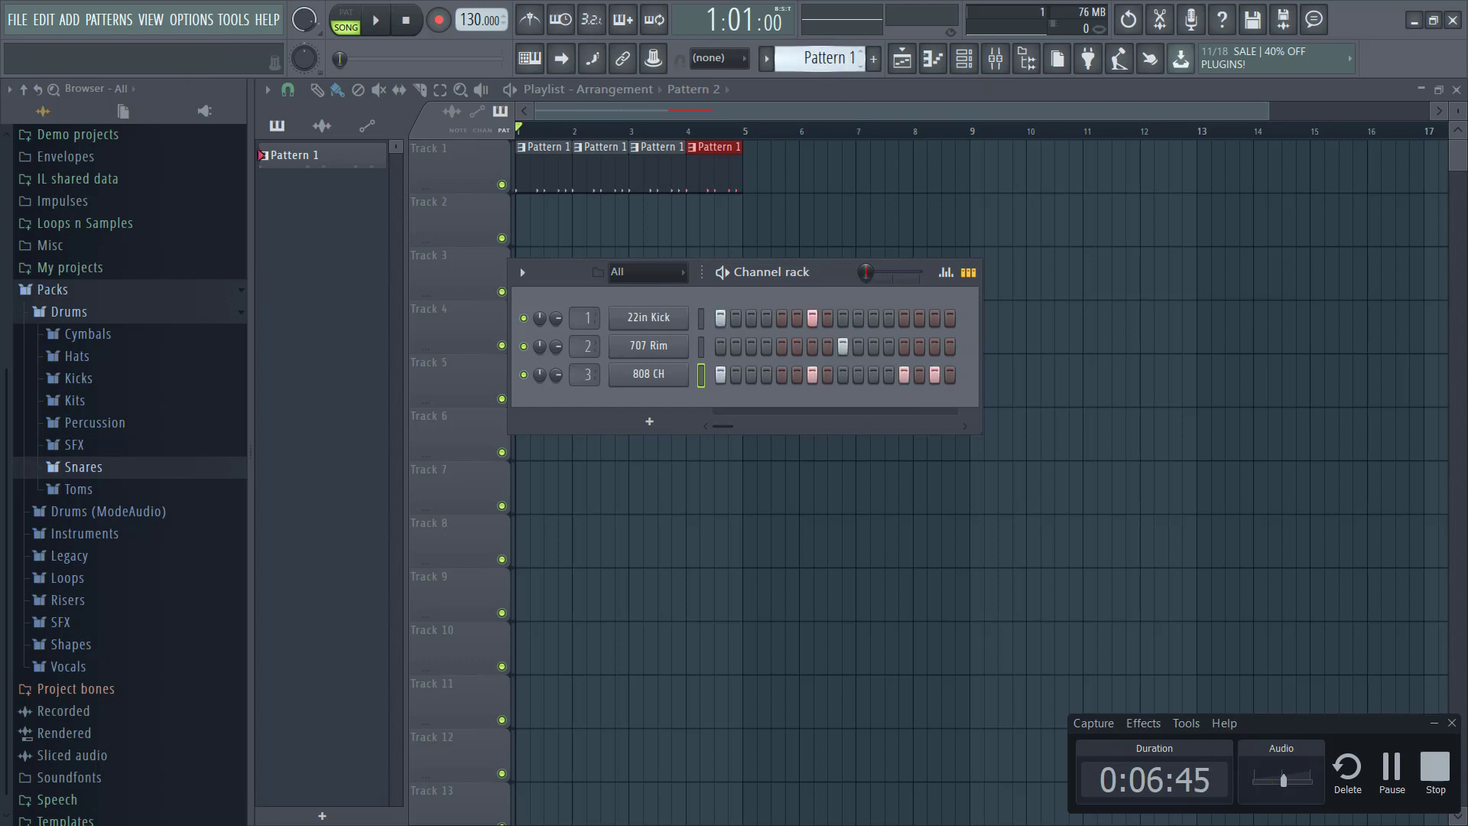
pyautogui.press('F4')
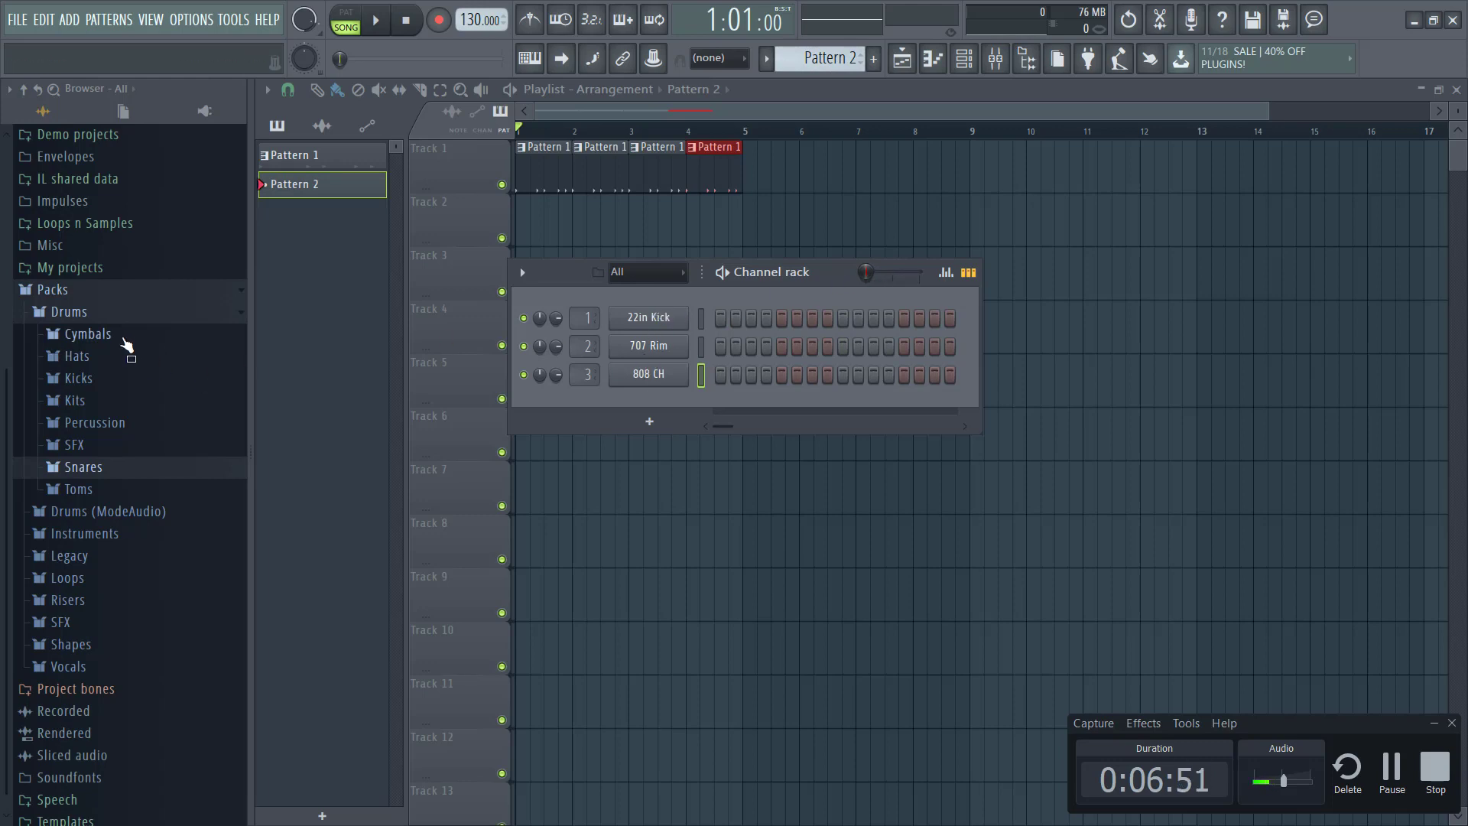
# - Collapse the Packs folders in the browser and add an FL Keys instrument channel
pyautogui.click(131, 312)
pyautogui.click(135, 461)
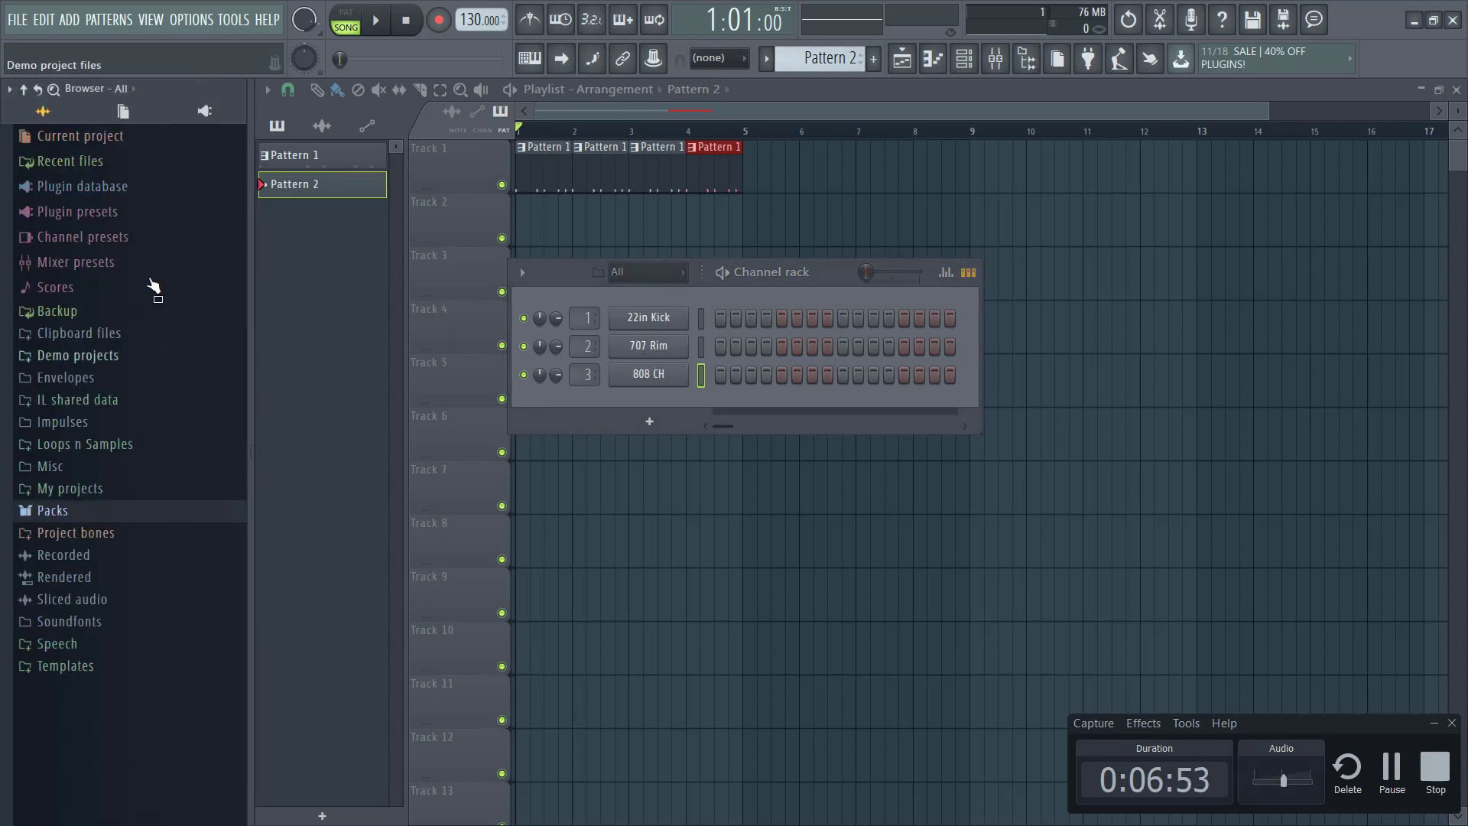
pyautogui.click(109, 21)
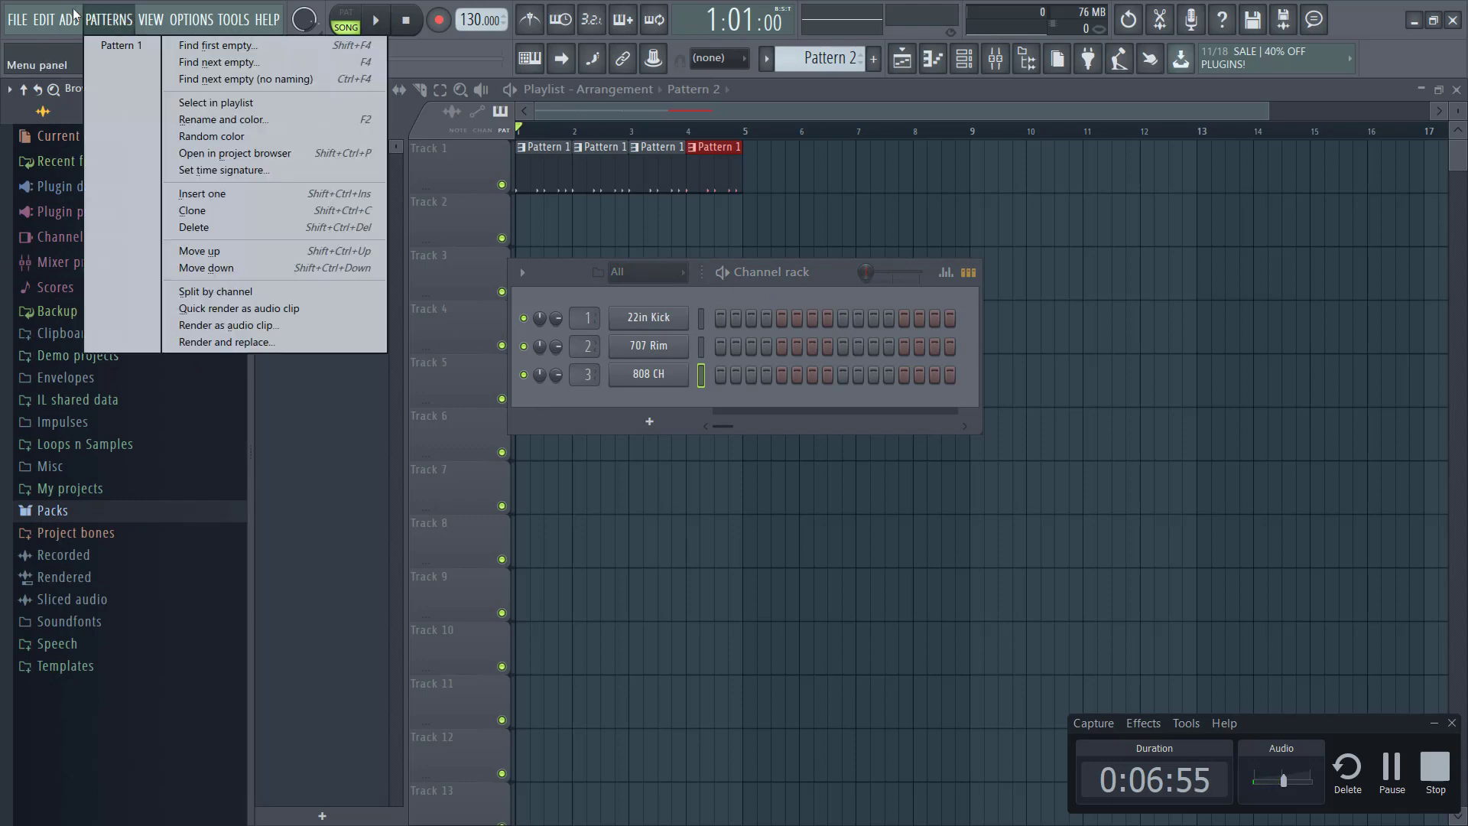
pyautogui.moveTo(73, 15)
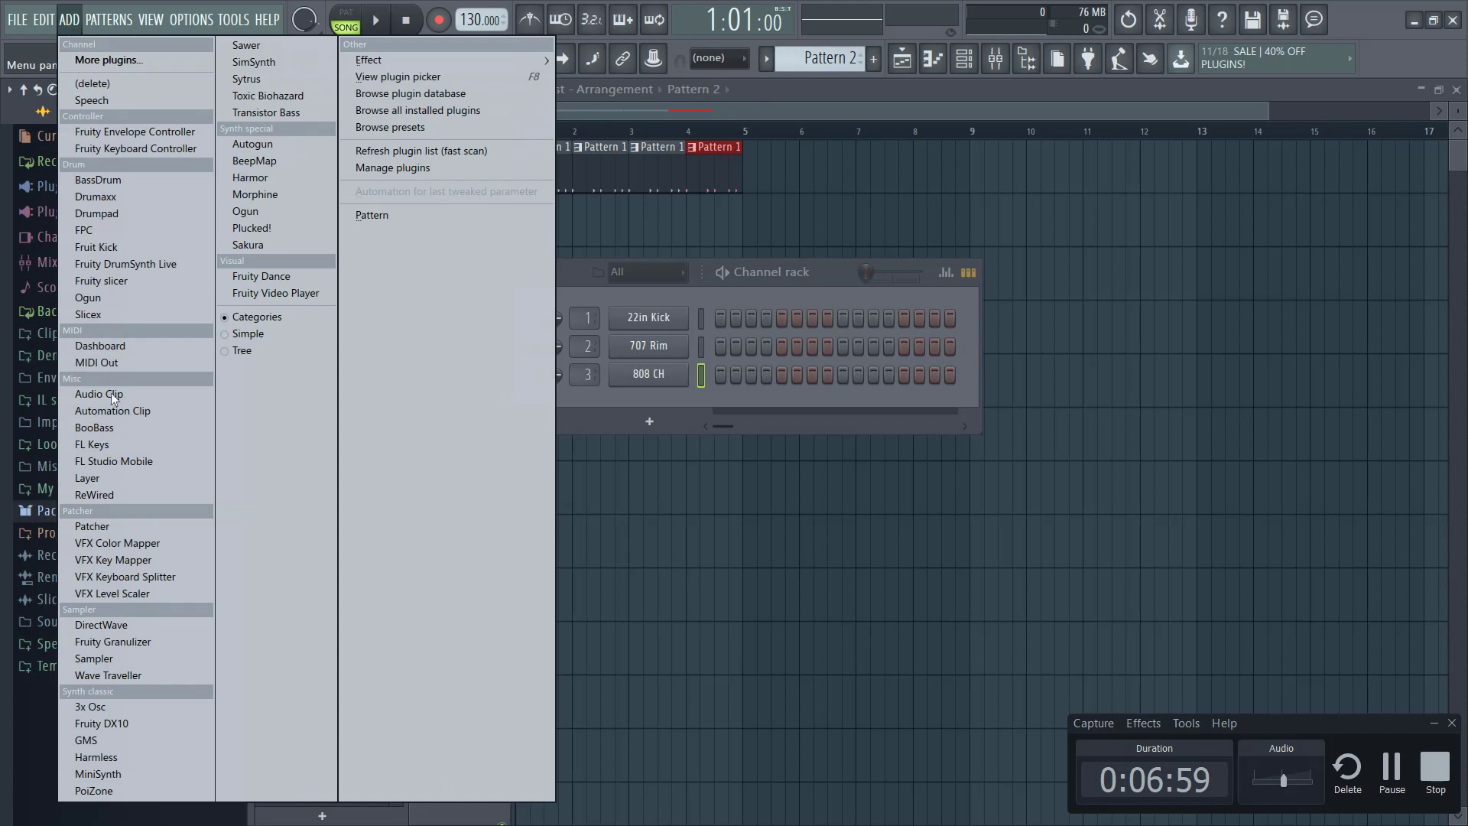
pyautogui.click(114, 445)
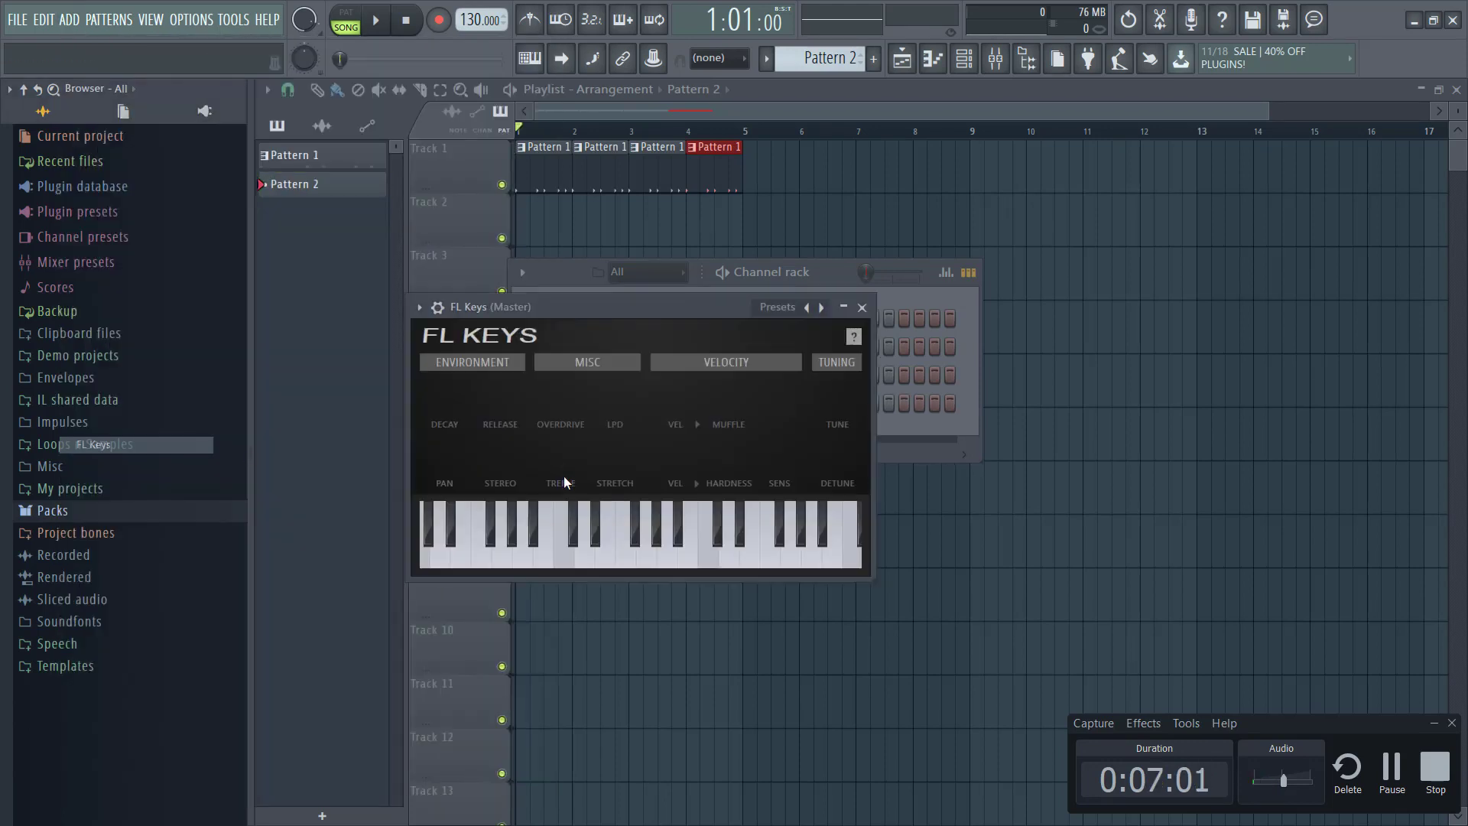
# - Play several notes on the FL Keys keyboard to audition the Grand Piano sound
pyautogui.click(613, 564)
pyautogui.click(579, 564)
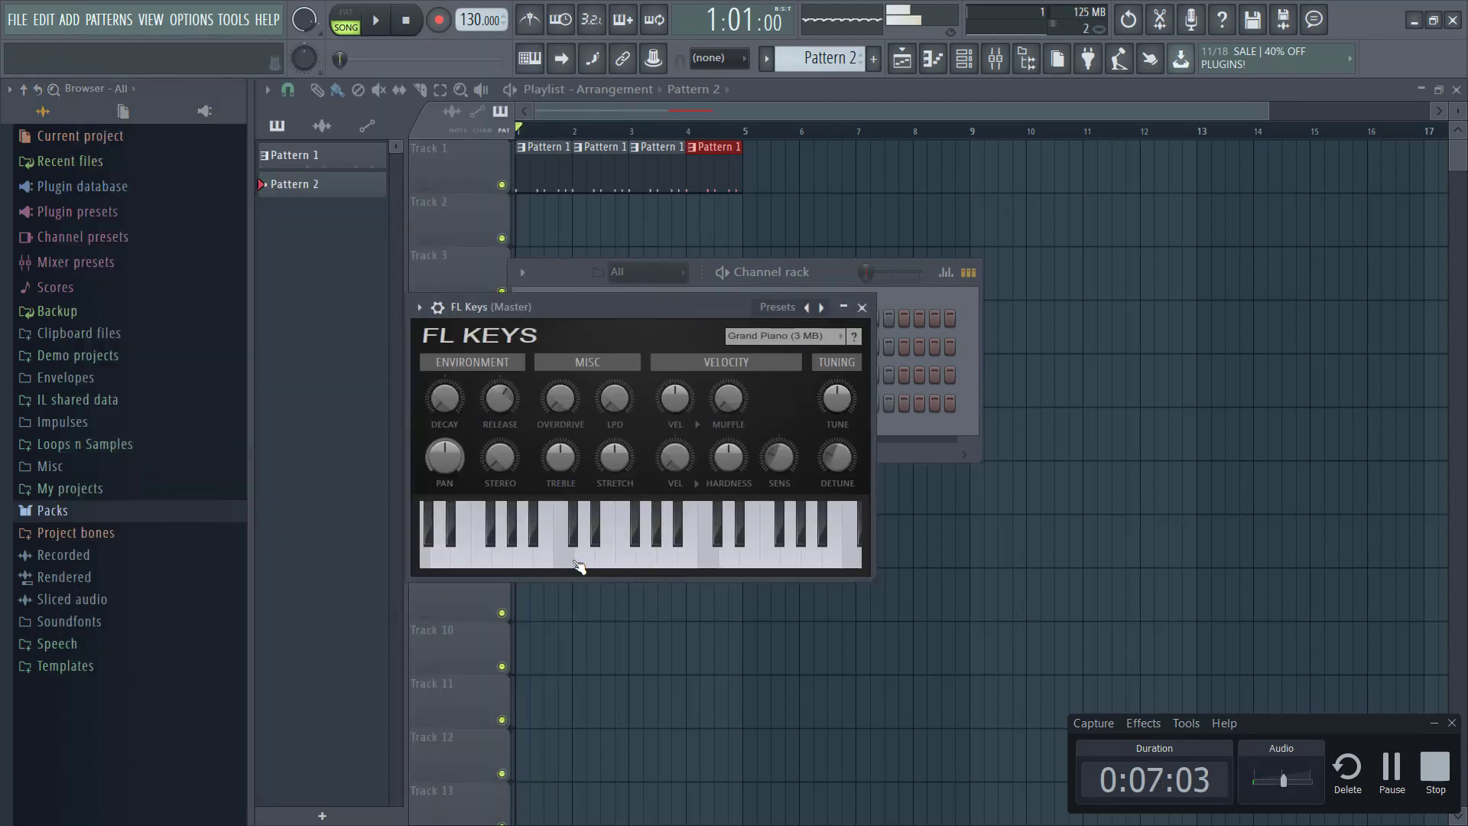
pyautogui.click(559, 565)
pyautogui.click(518, 566)
pyautogui.click(627, 566)
pyautogui.click(616, 566)
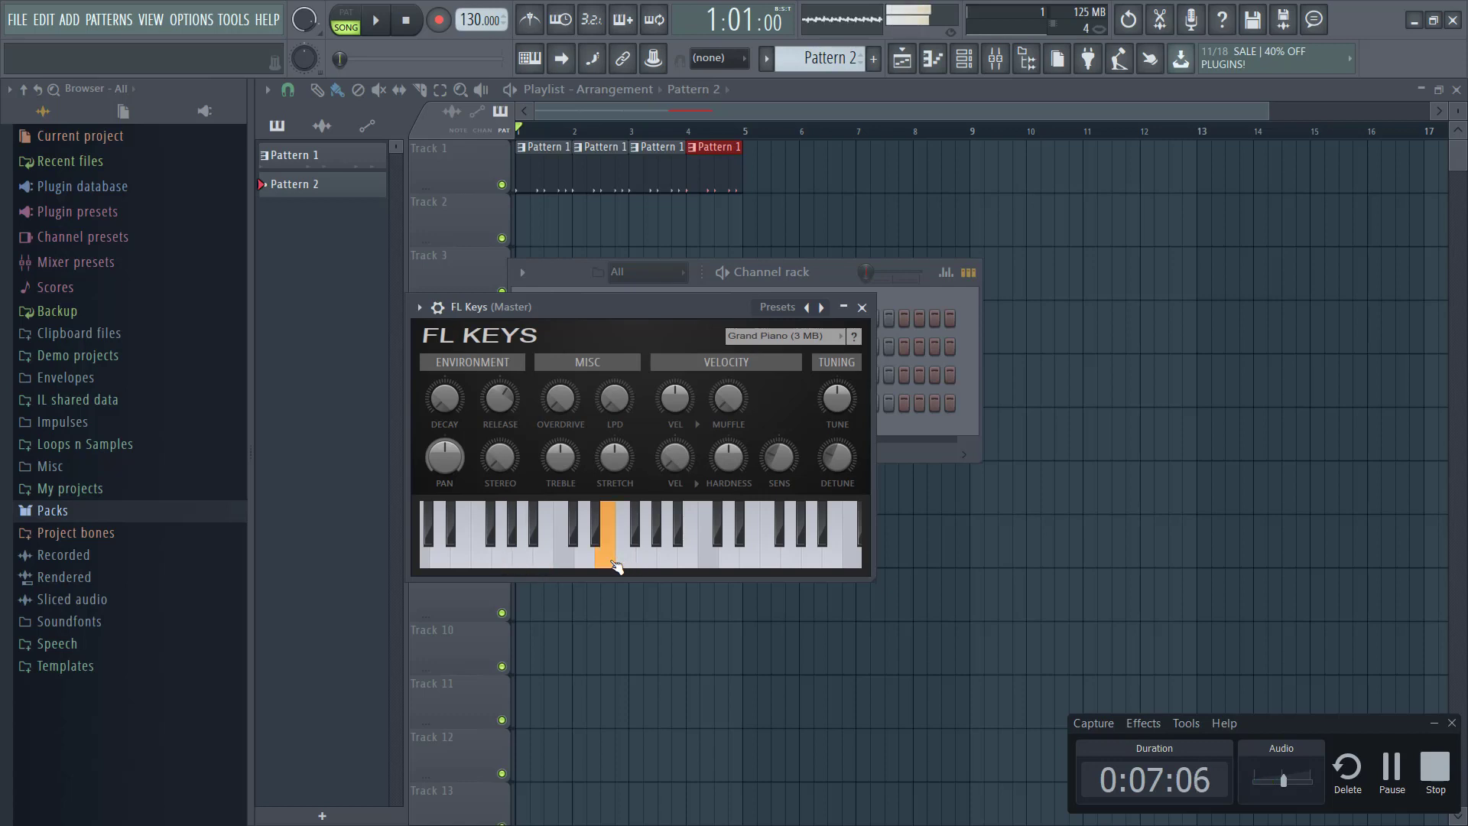
# - Change the FL Keys sound to Rhodes (FL), audition it across a few keys, and close the instrument window
pyautogui.click(821, 343)
pyautogui.click(795, 392)
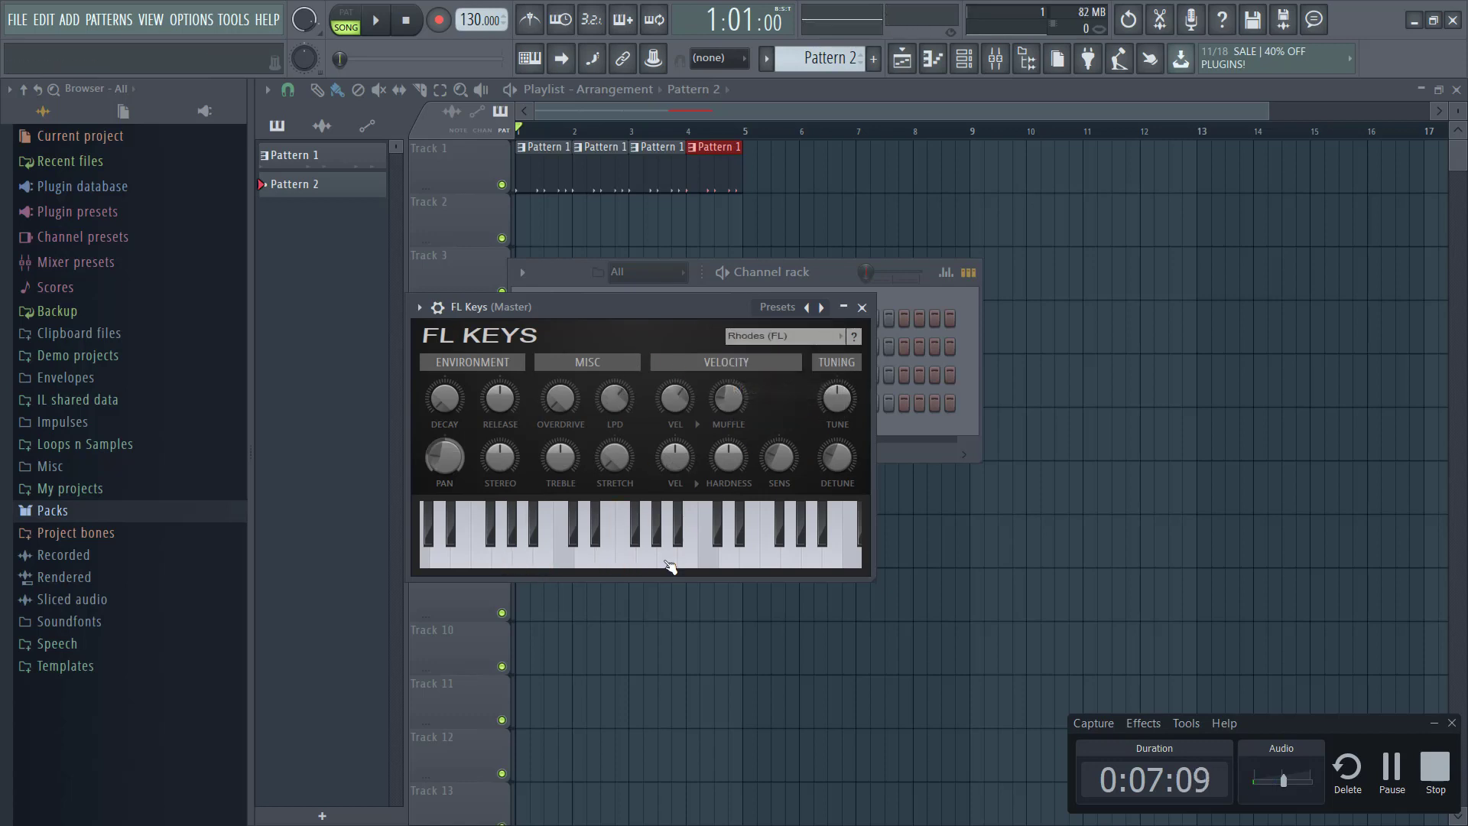
pyautogui.moveTo(671, 566); pyautogui.dragTo(606, 566)
pyautogui.click(863, 309)
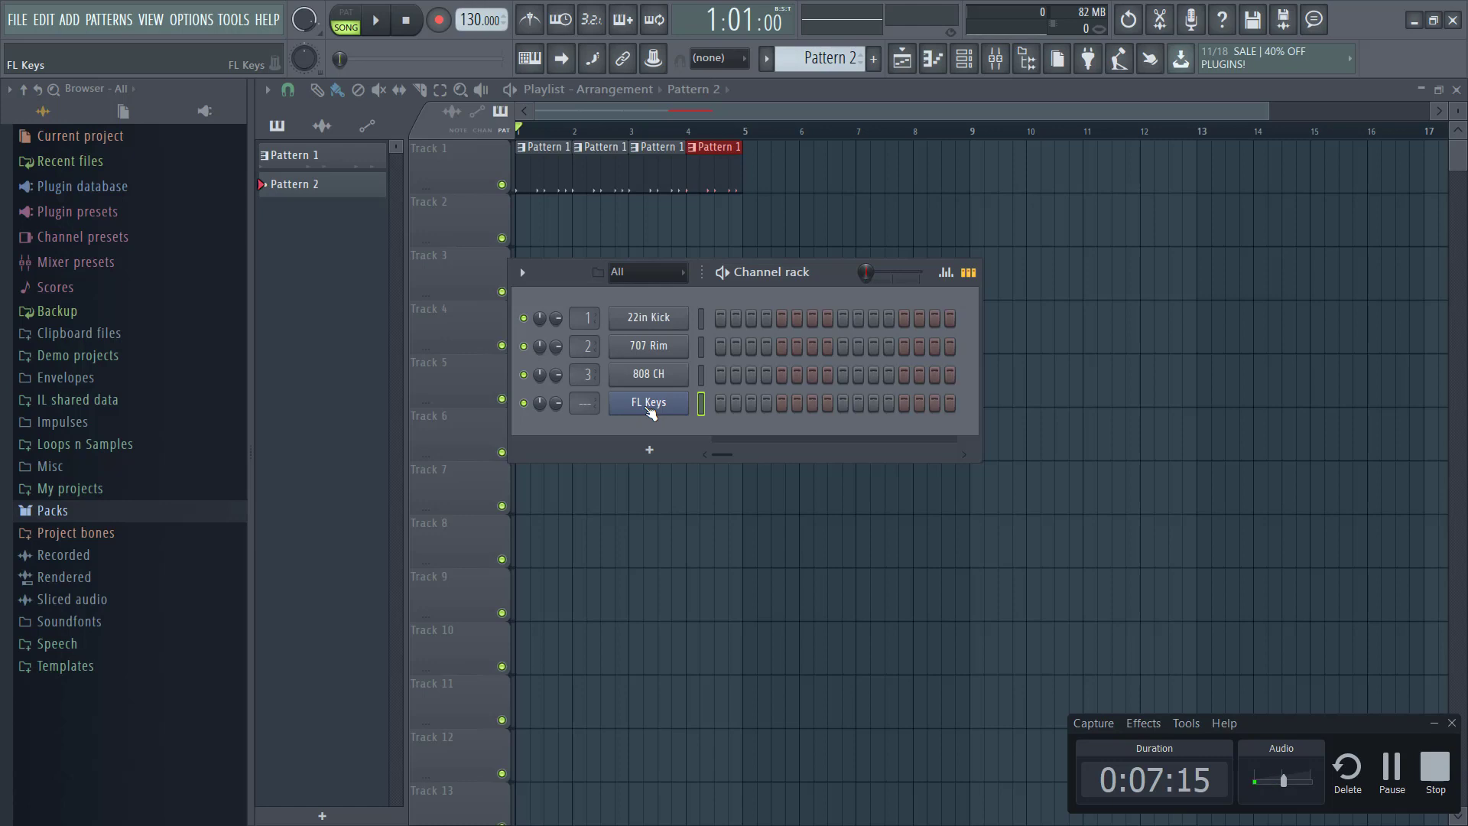
# - Open the FL Keys piano roll in Pattern 2 and draw a chord of D4, F4, A4 and C5 at bar 1
pyautogui.rightClick(649, 407)
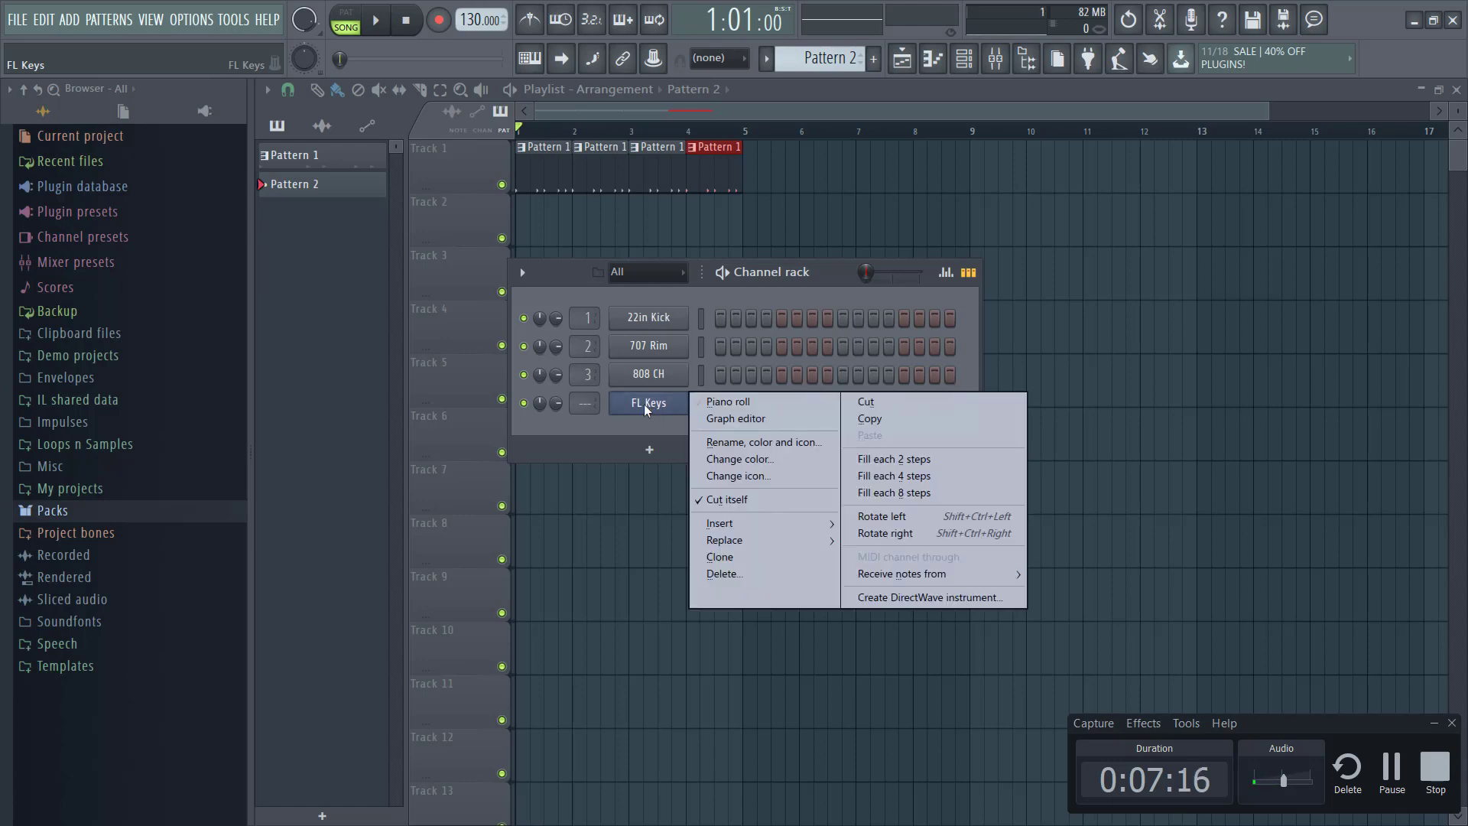
pyautogui.click(731, 402)
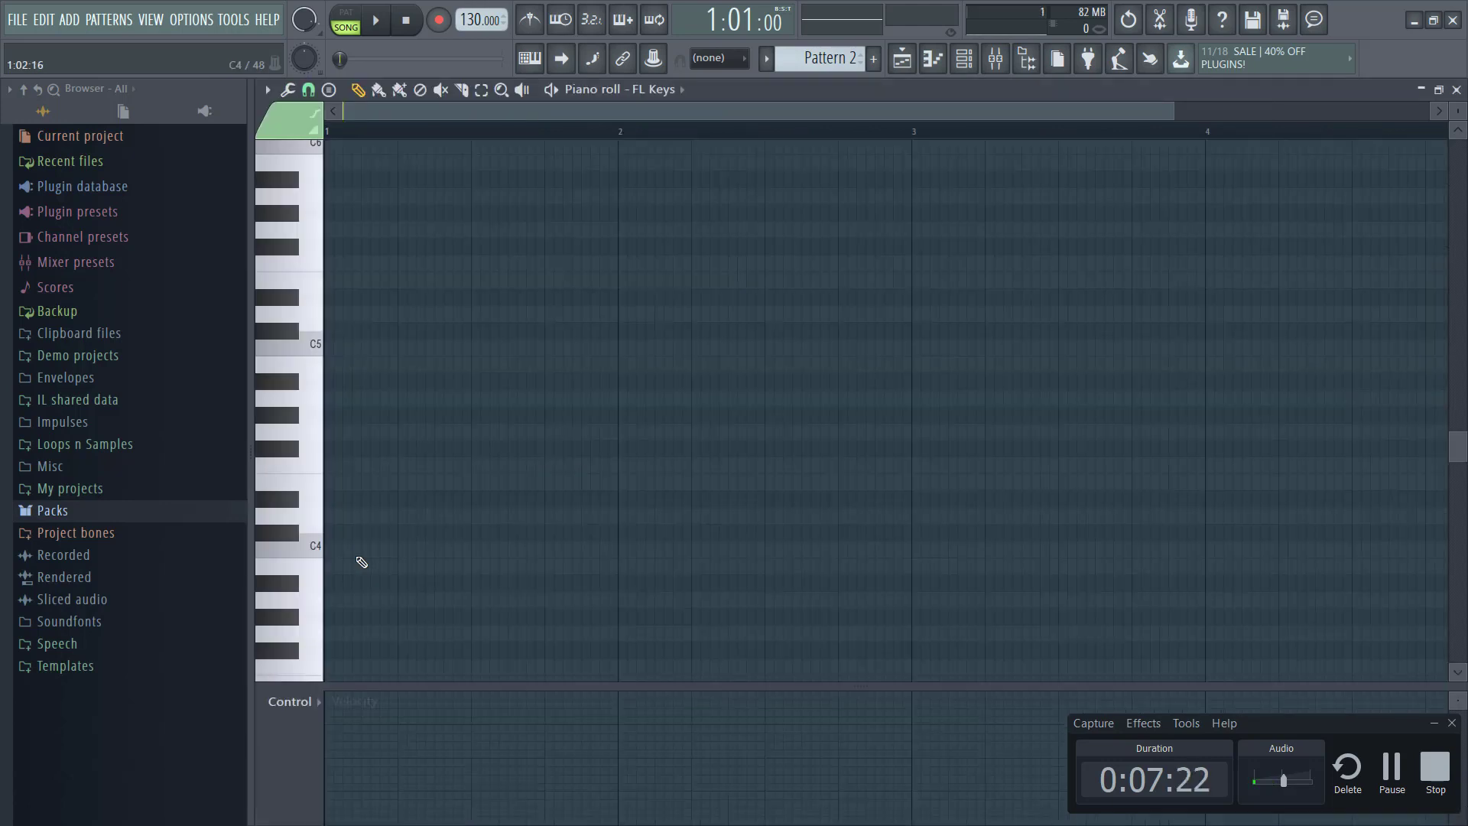
pyautogui.click(344, 516)
pyautogui.click(343, 464)
pyautogui.click(334, 415)
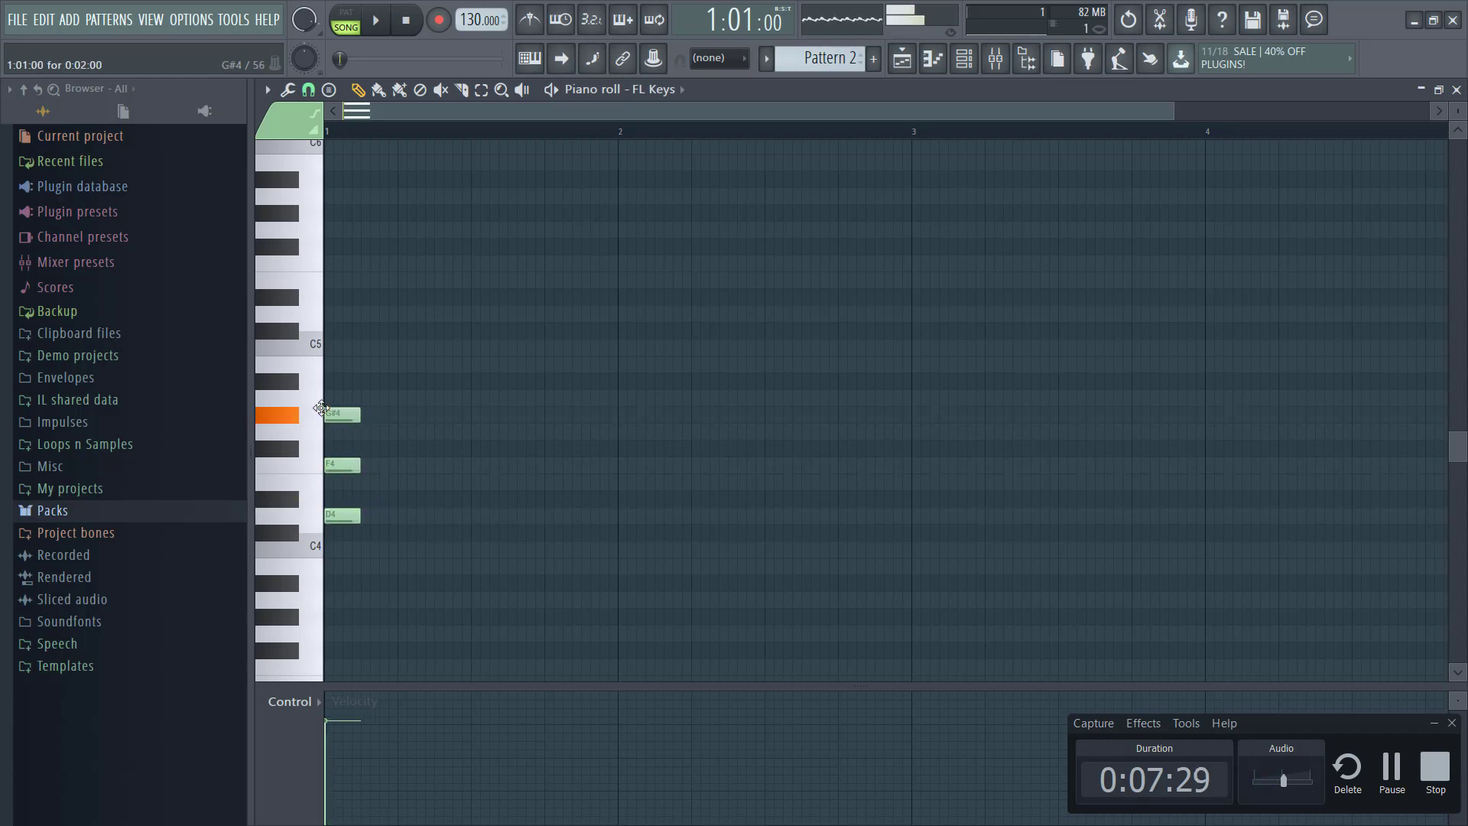
pyautogui.moveTo(321, 408); pyautogui.dragTo(323, 392)
pyautogui.click(341, 347)
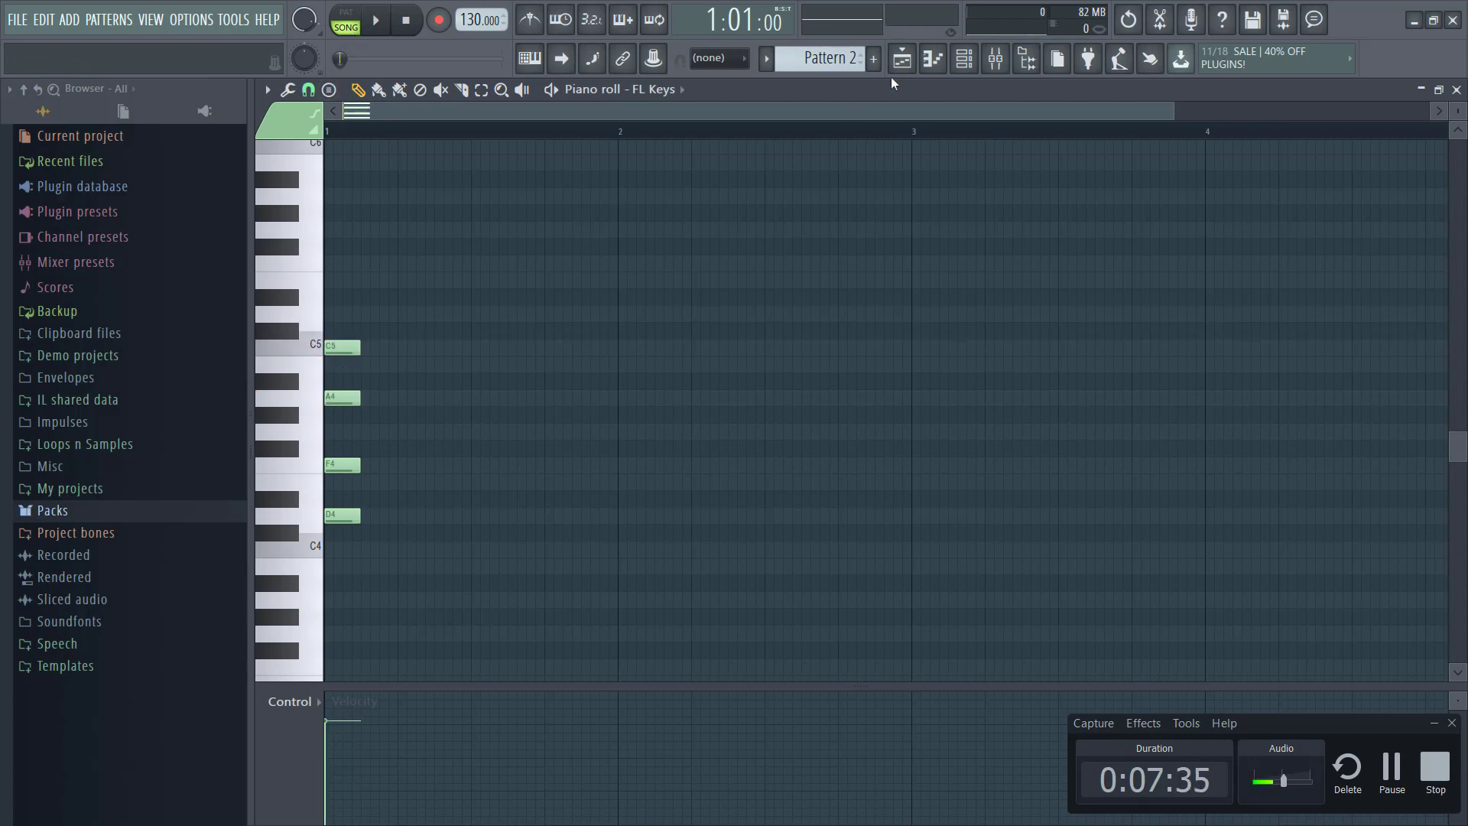
# - Switch to pattern playback mode, play back the first FL Keys chord, and move the channel rack clear of the notes
pyautogui.click(965, 59)
pyautogui.click(932, 61)
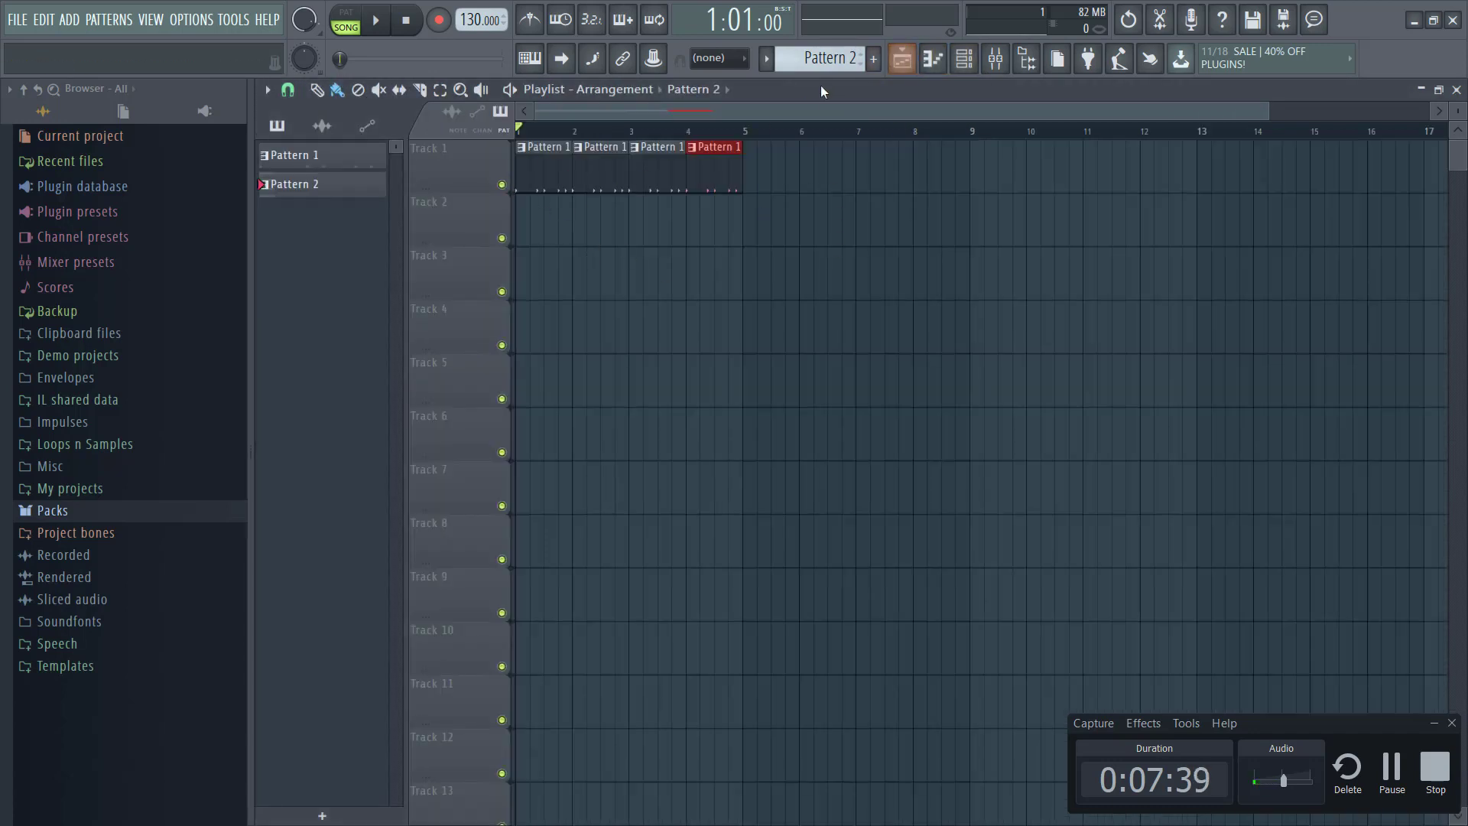
pyautogui.click(348, 18)
pyautogui.click(909, 64)
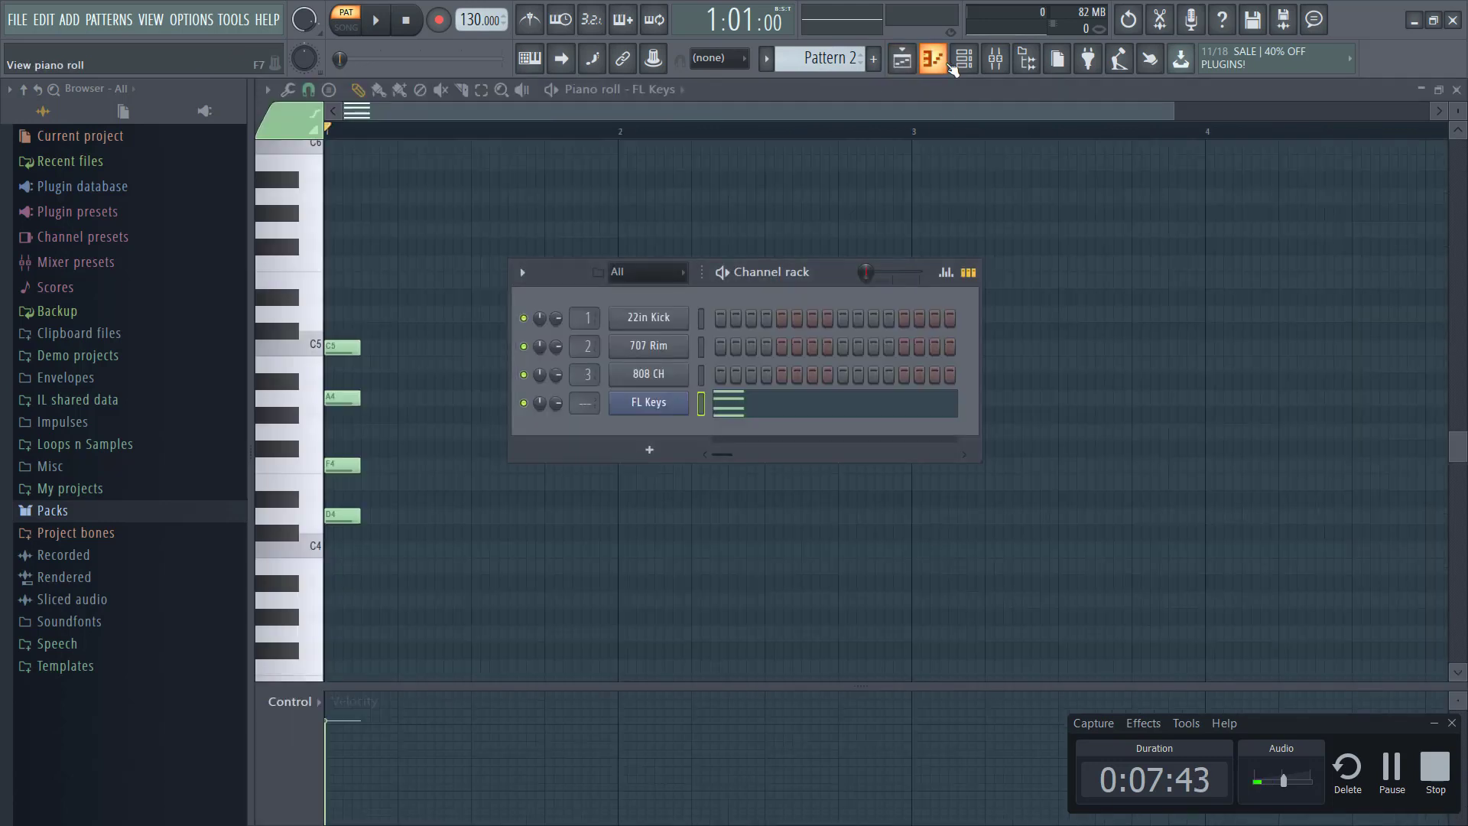
pyautogui.press('space')
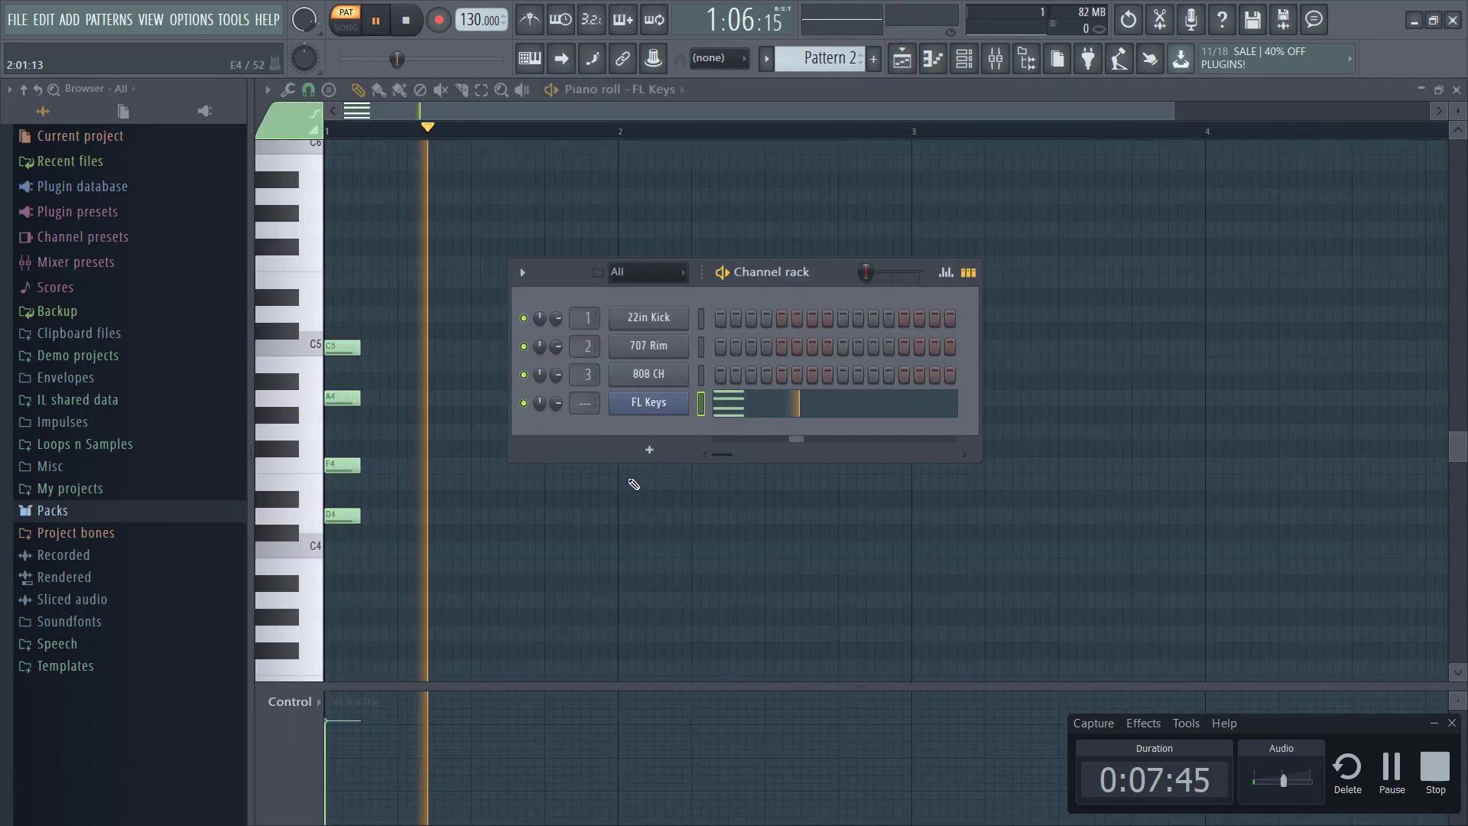
pyautogui.press('space')
pyautogui.press('space')
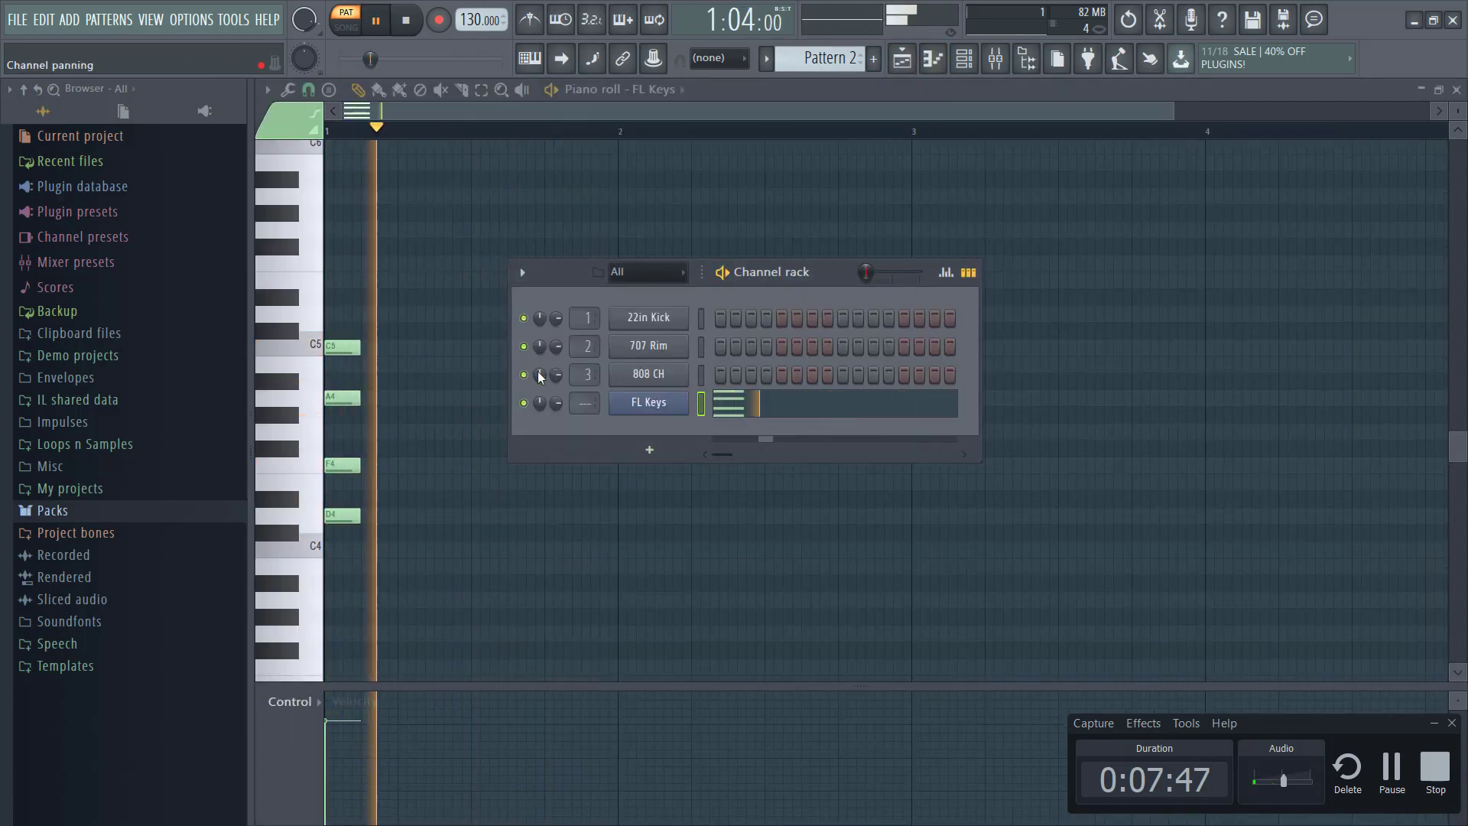
pyautogui.press('space')
pyautogui.moveTo(795, 279); pyautogui.dragTo(890, 327)
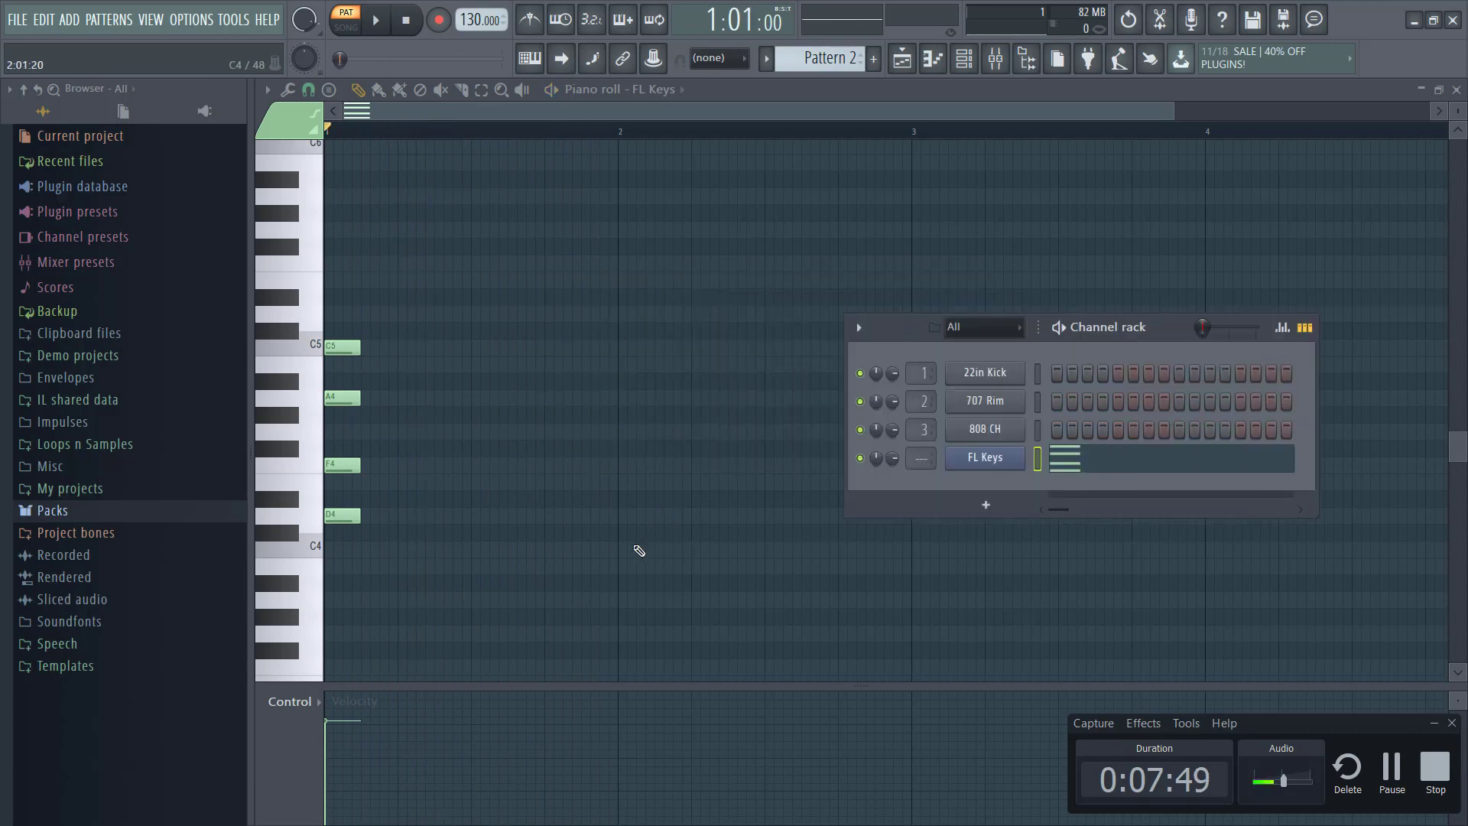
# - Draw a second chord of C4, E4, G4 and B4 at the start of bar 2 and play back the pattern
pyautogui.moveTo(635, 536)
pyautogui.mouseDown()
pyautogui.moveTo(625, 549)
pyautogui.moveTo(616, 469)
pyautogui.mouseUp()
pyautogui.moveTo(620, 414); pyautogui.dragTo(617, 431)
pyautogui.moveTo(610, 370); pyautogui.dragTo(612, 339)
pyautogui.press('space')
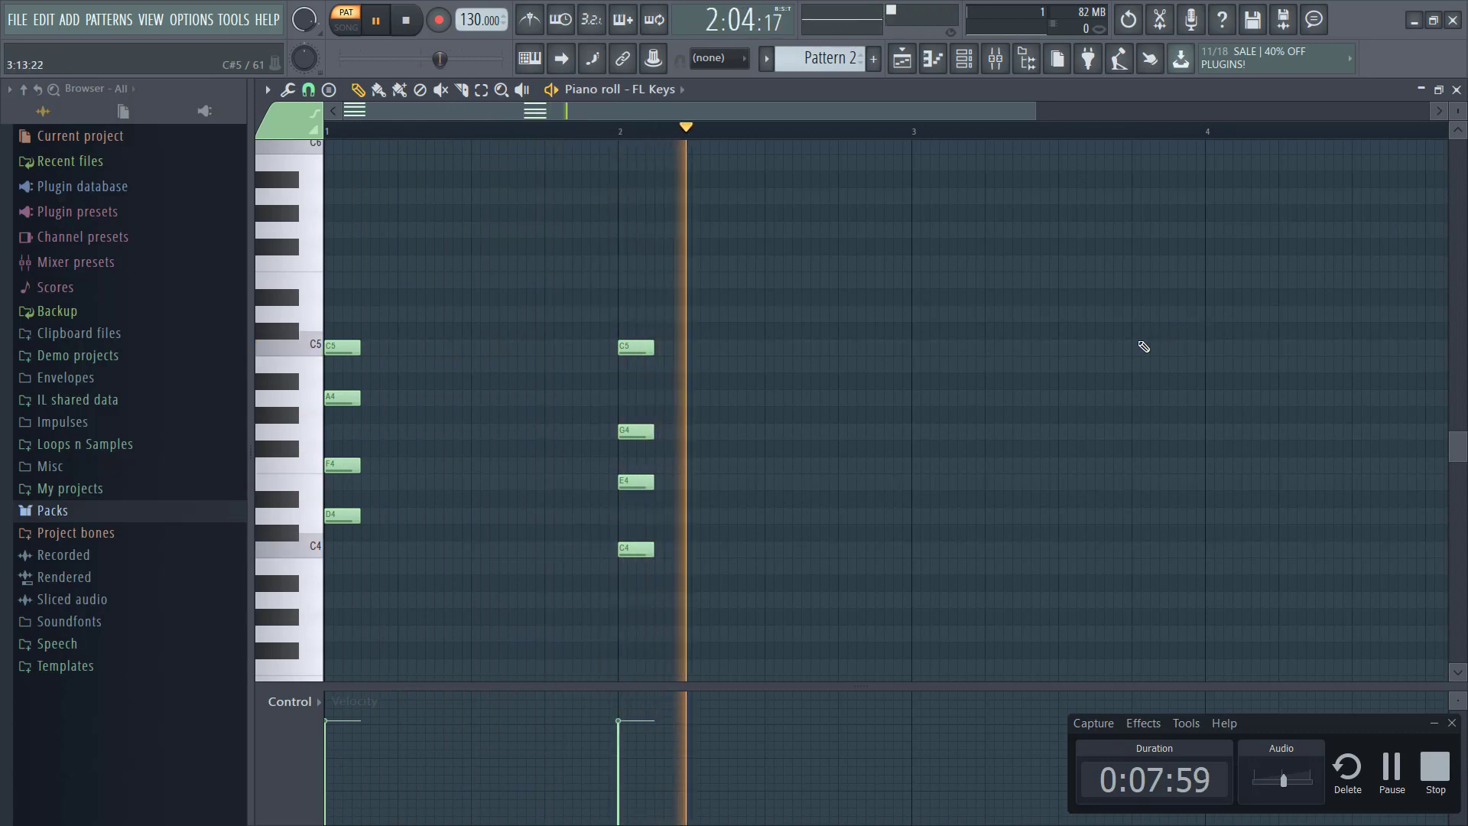
pyautogui.moveTo(626, 351); pyautogui.dragTo(625, 368)
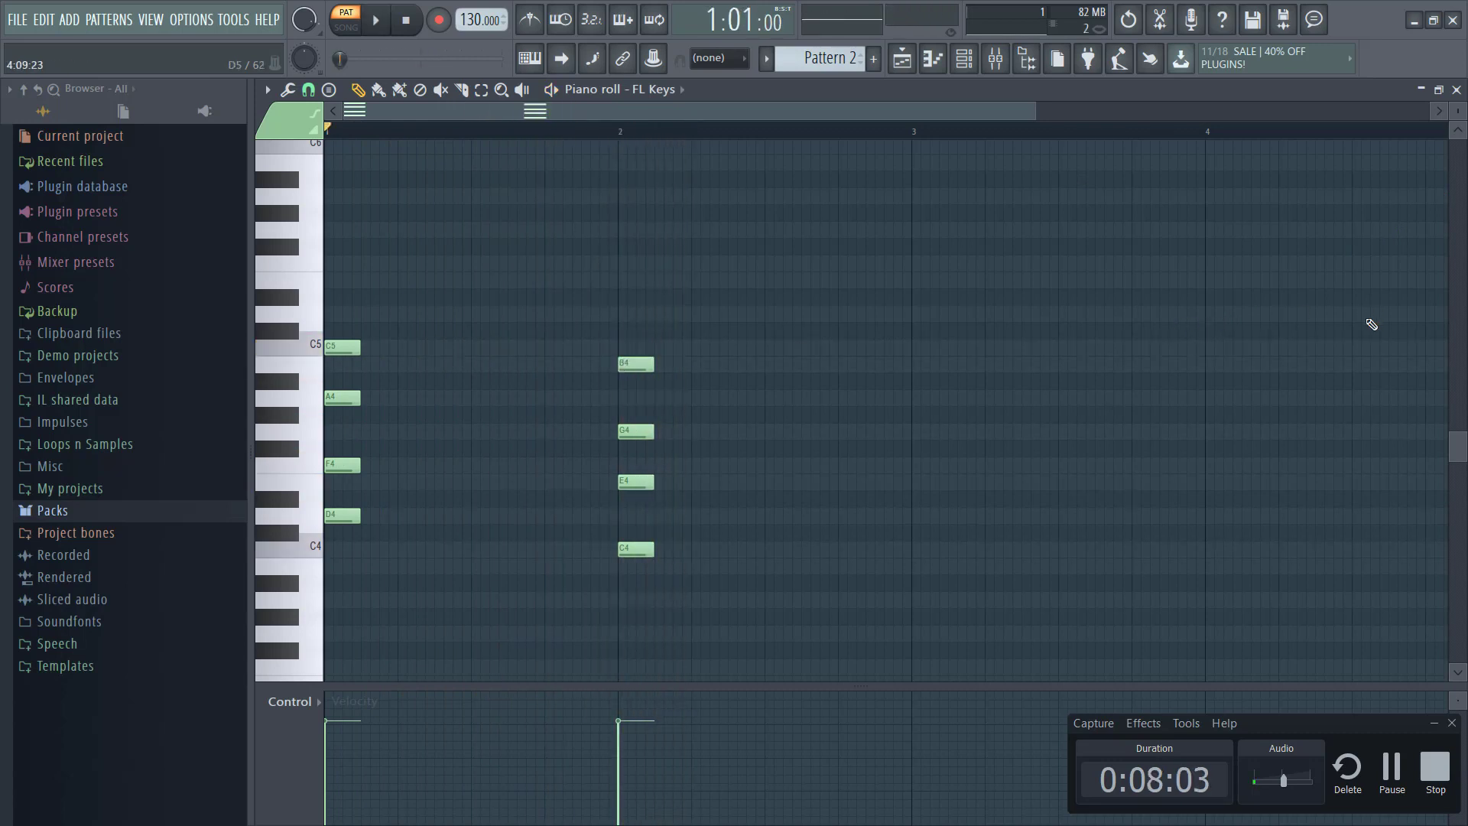
pyautogui.press('space')
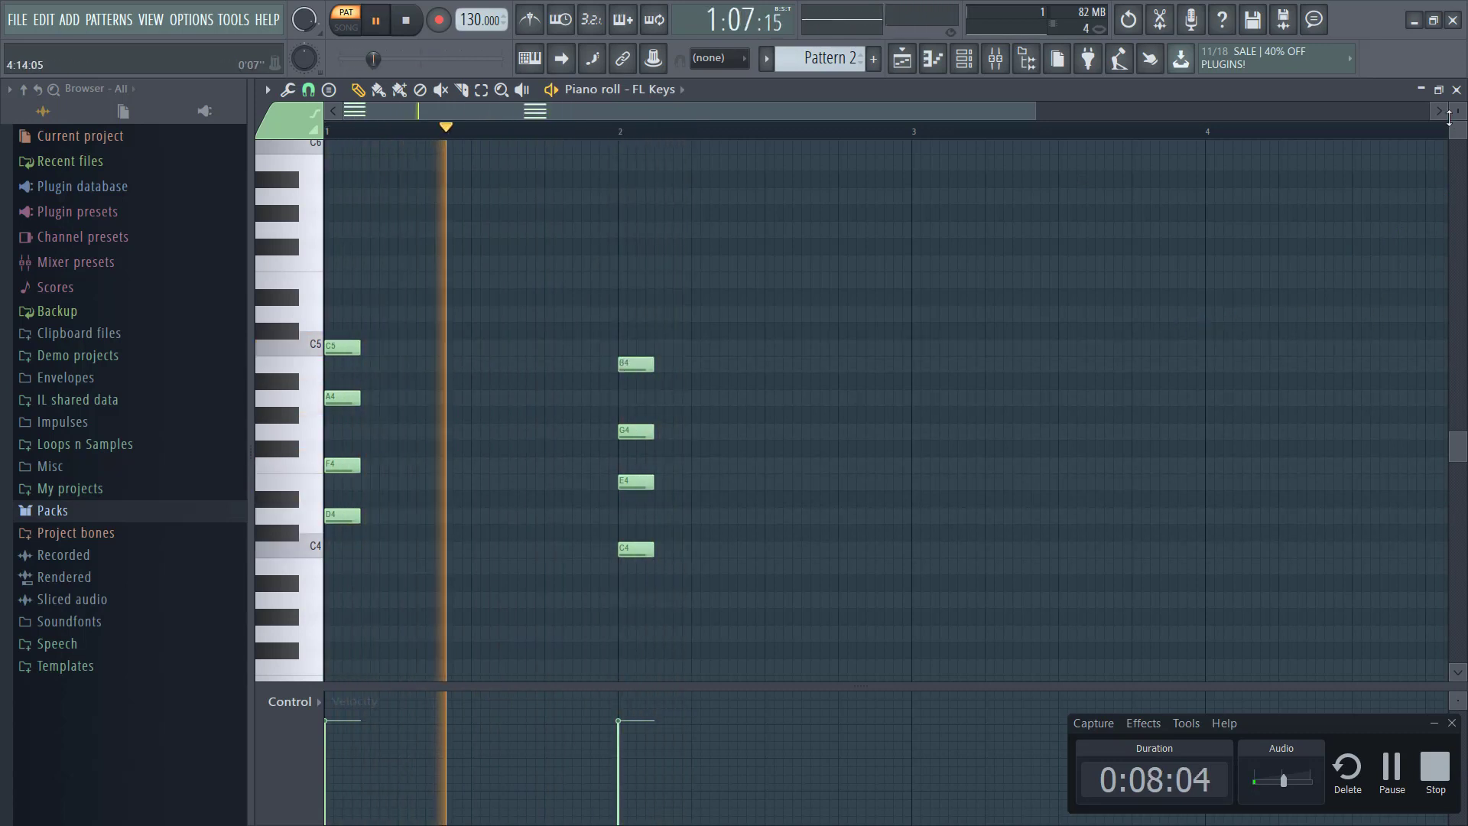
pyautogui.press('space')
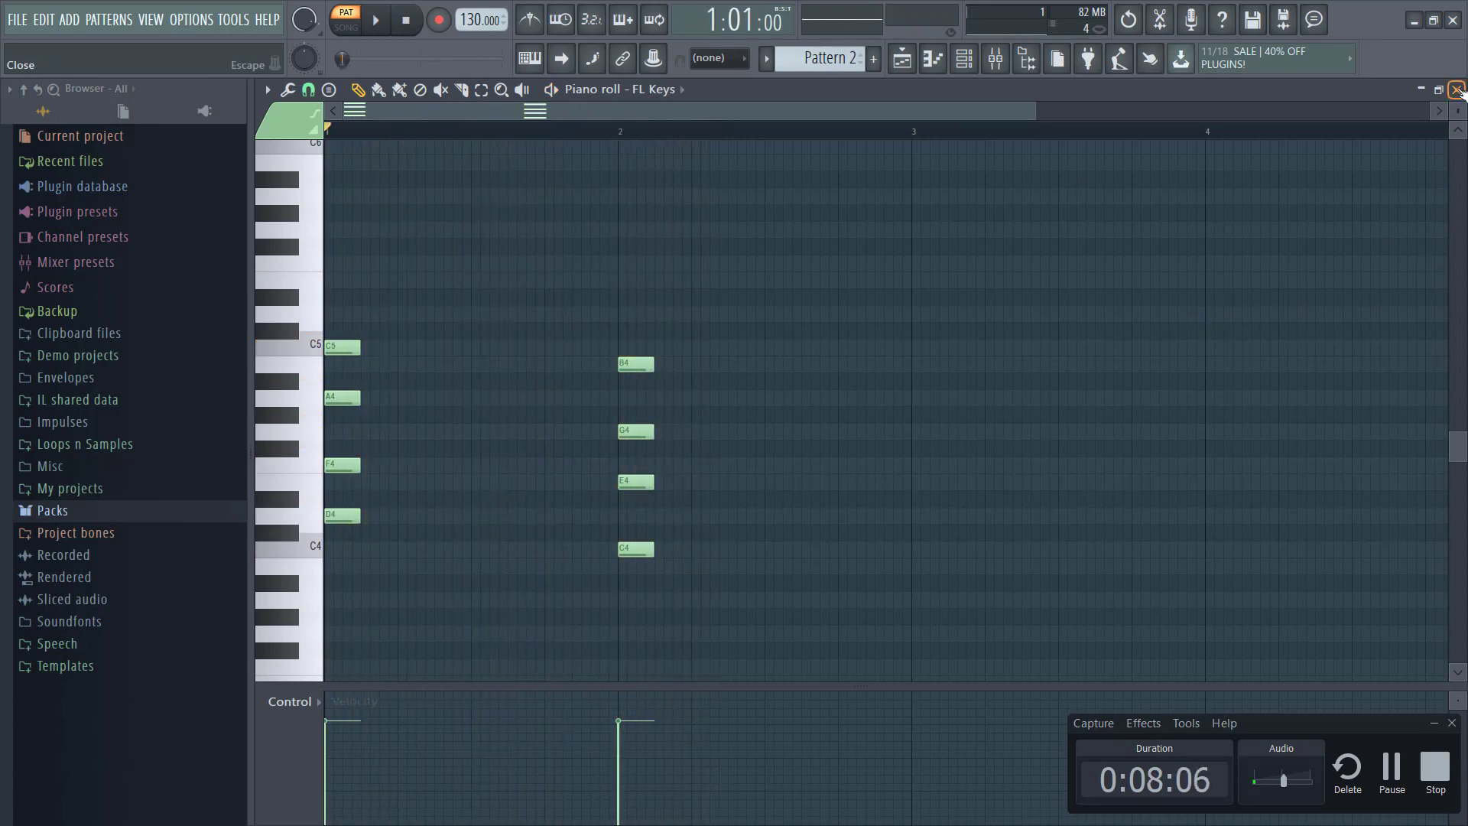
# - Close the piano roll and place two consecutive Pattern 2 clips on Track 2 of the playlist, at bars 1 and 3
pyautogui.click(1457, 90)
pyautogui.click(996, 58)
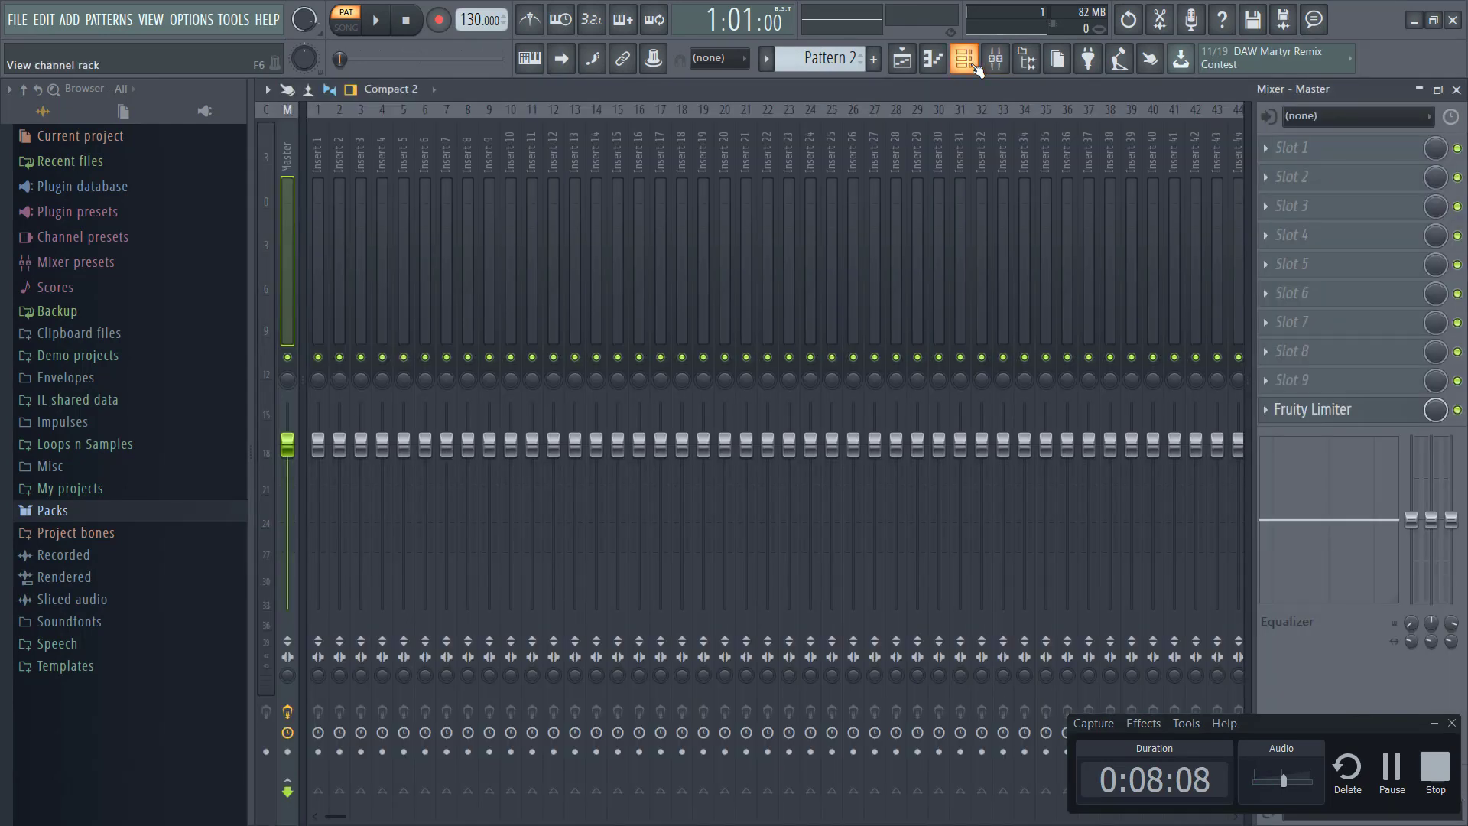
pyautogui.click(904, 58)
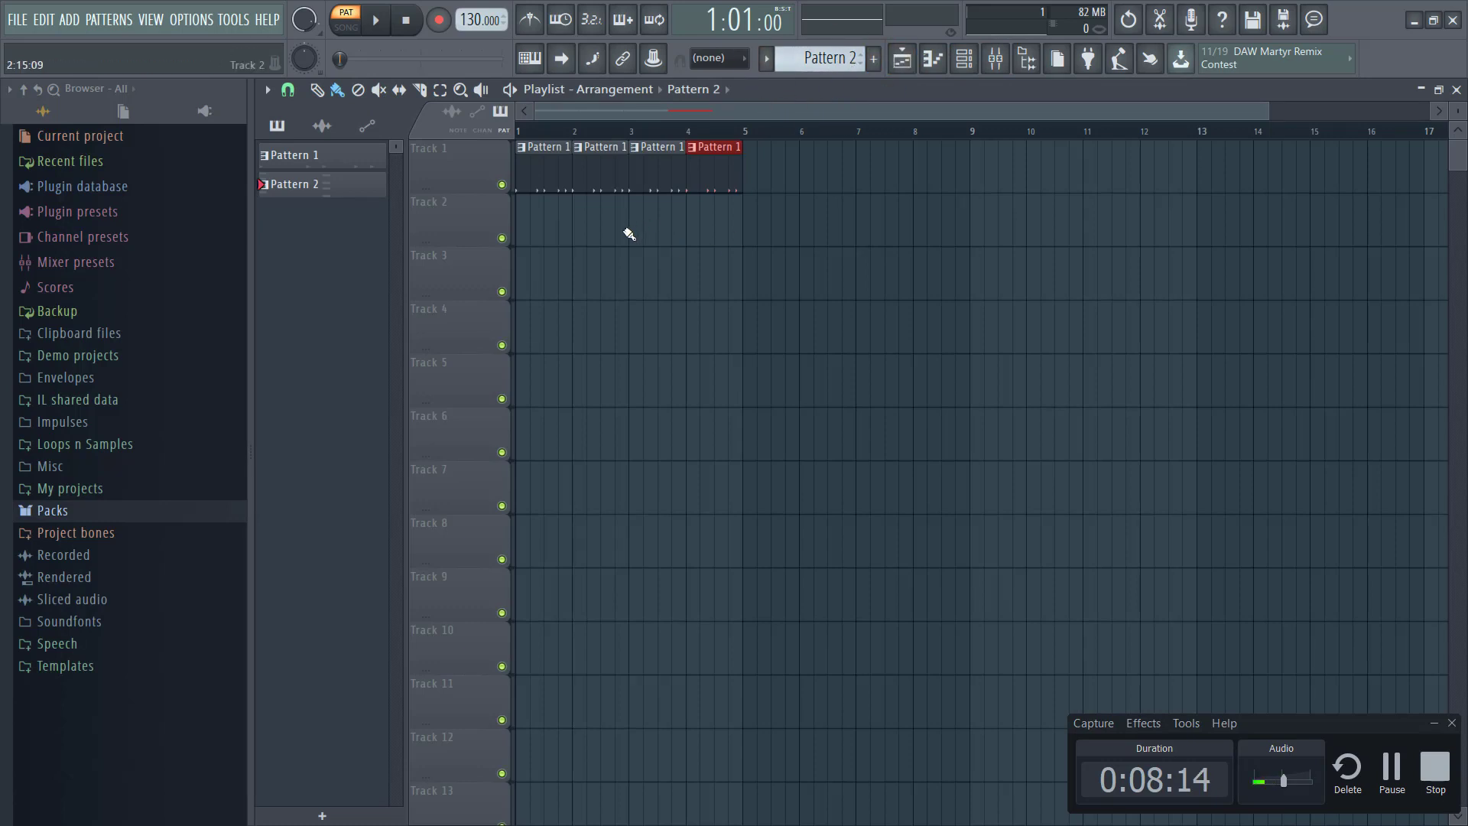
pyautogui.click(575, 222)
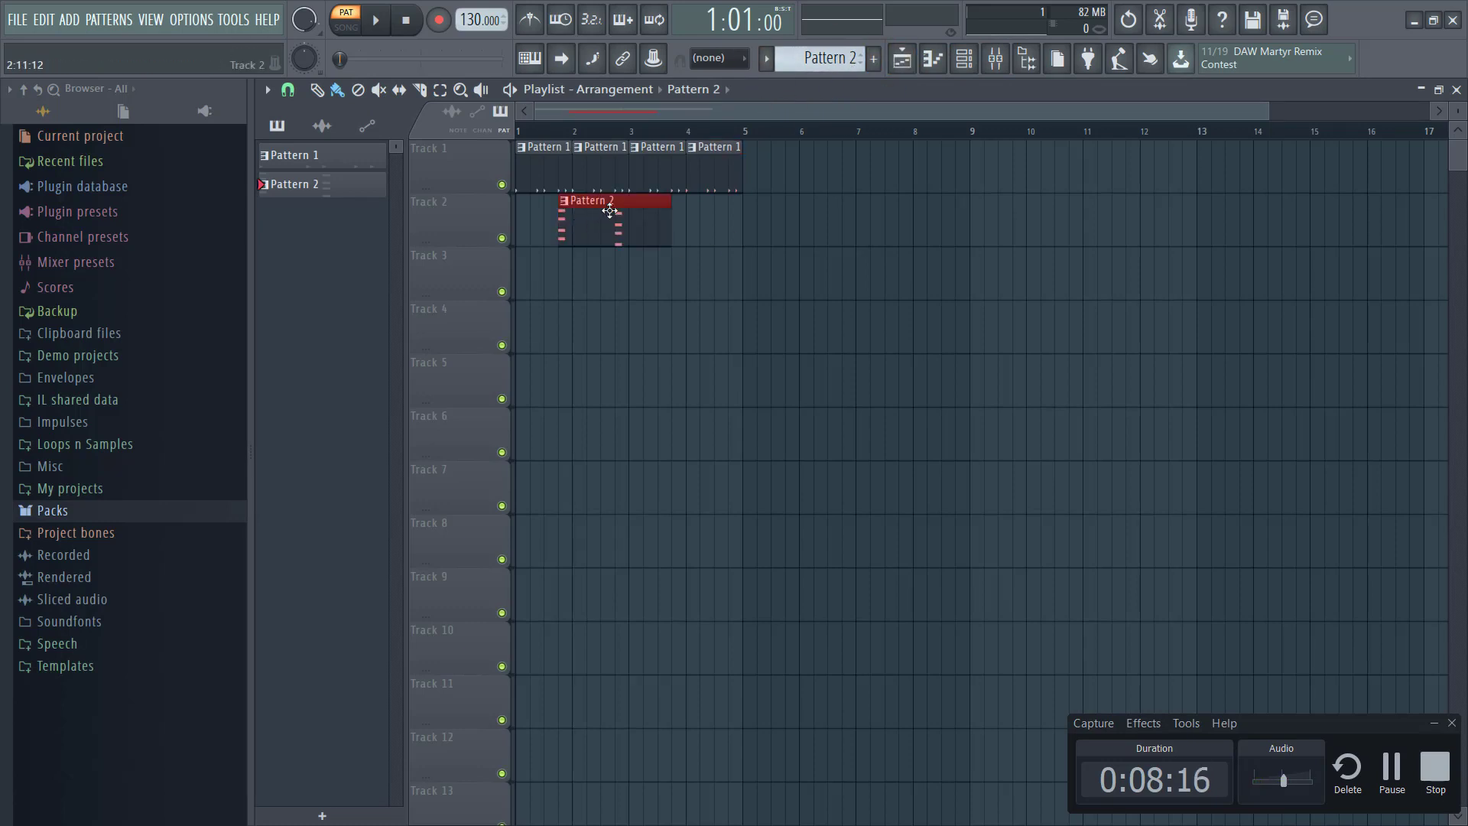
pyautogui.moveTo(609, 211); pyautogui.dragTo(567, 211)
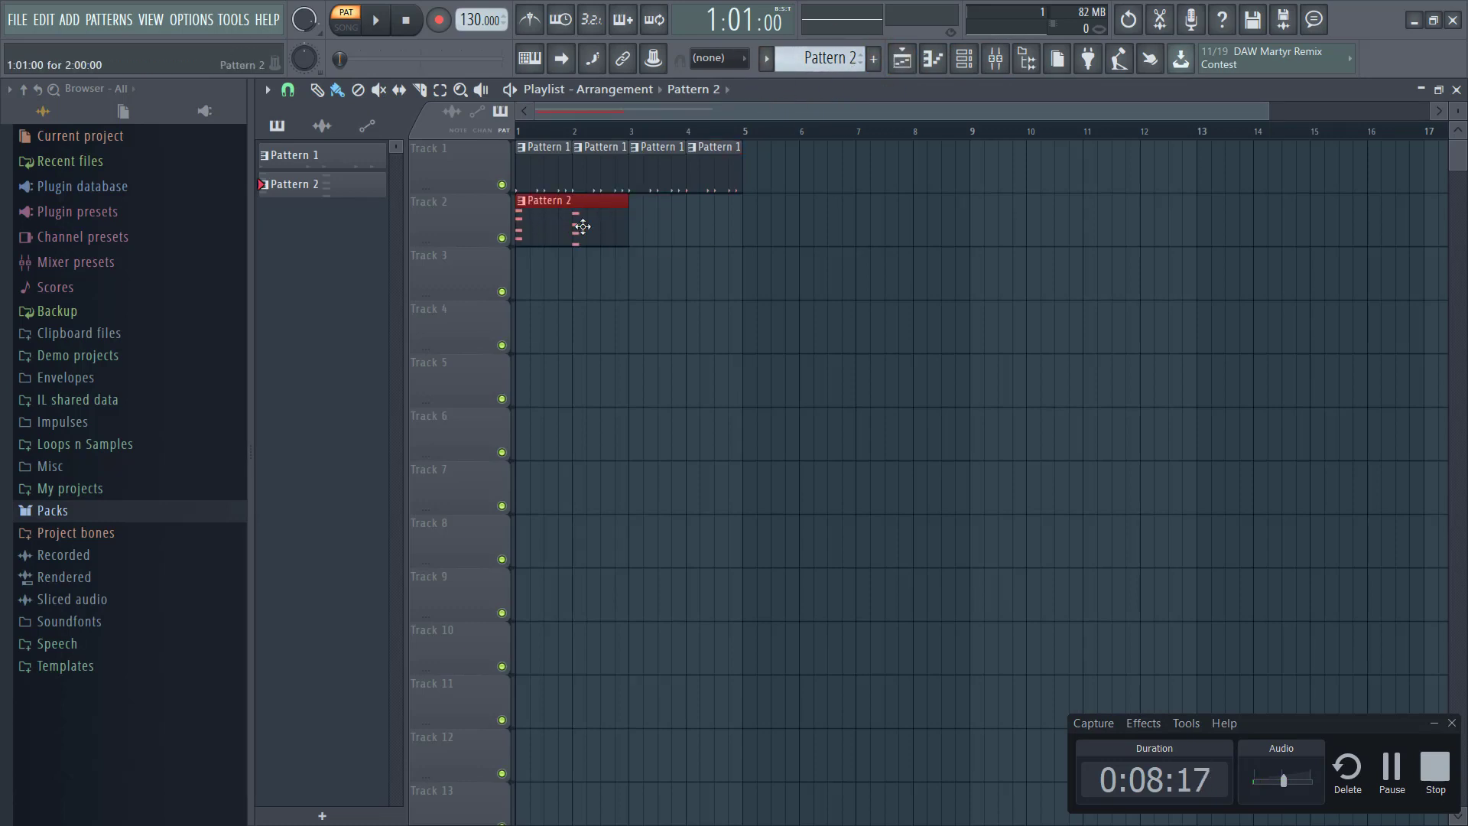
pyautogui.click(655, 221)
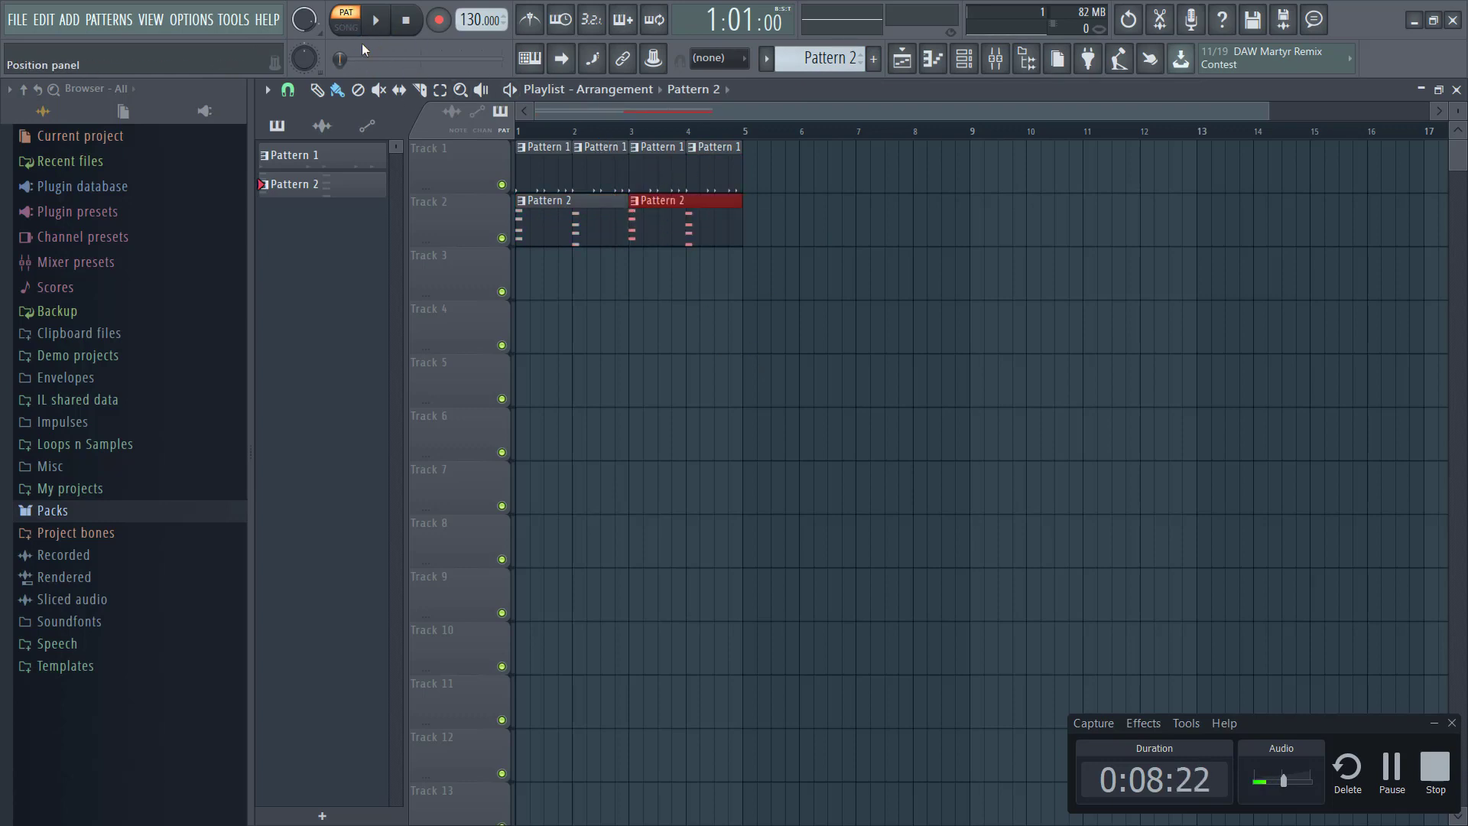
# - Switch to song playback mode, play the arrangement of both patterns, and briefly view the channel rack
pyautogui.click(350, 31)
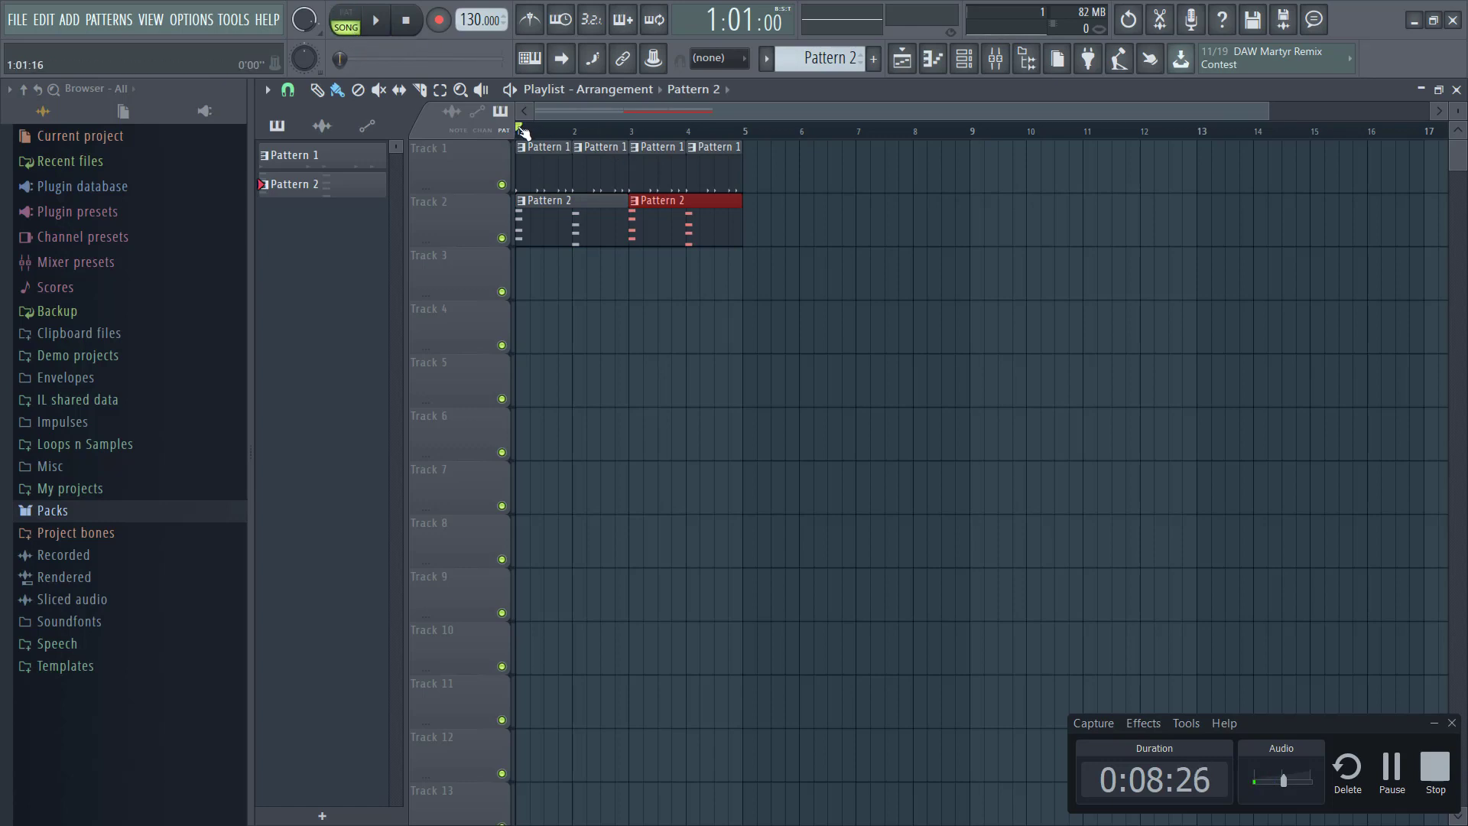
pyautogui.press('space')
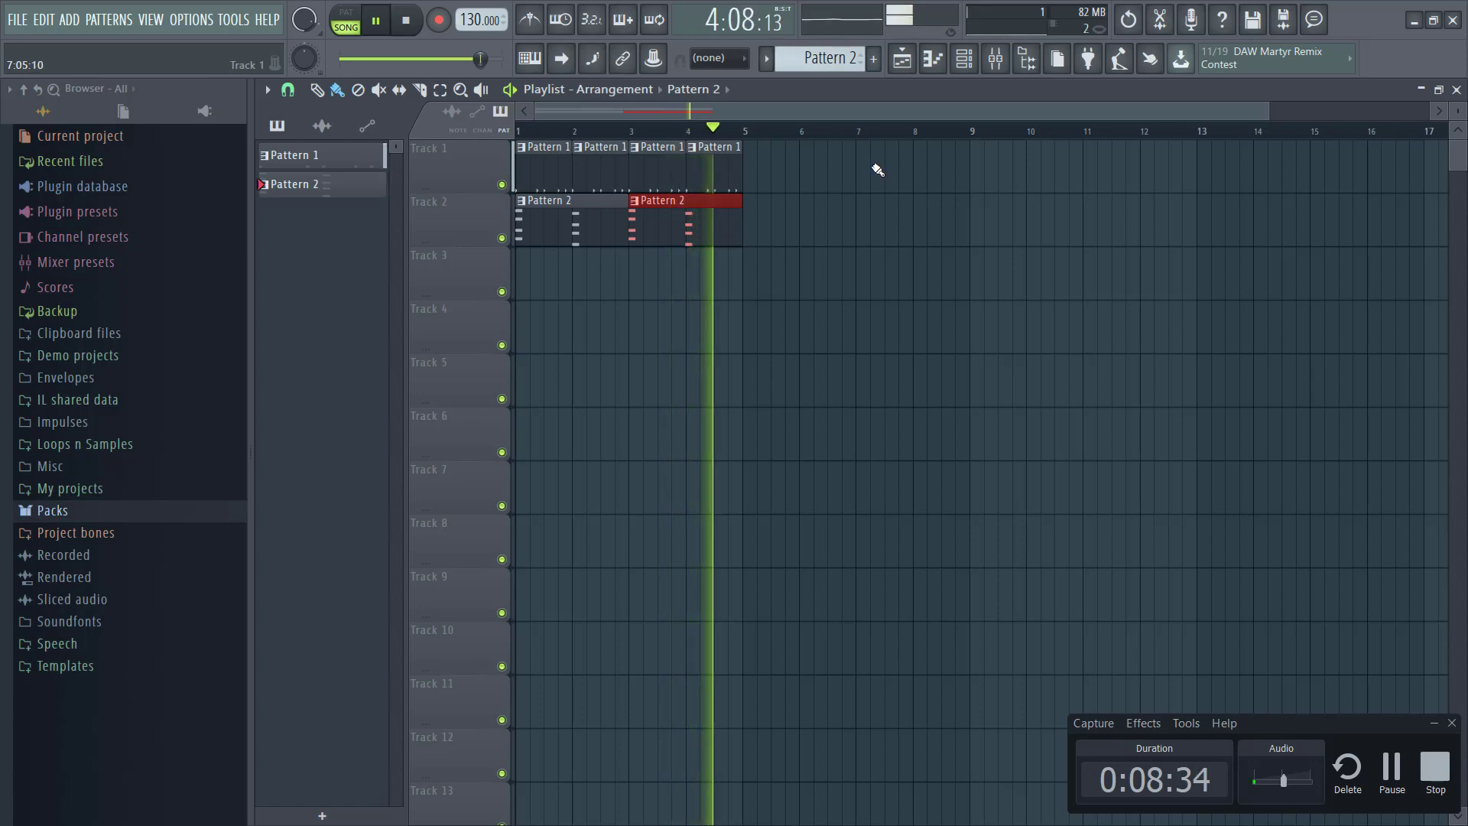
pyautogui.press('space')
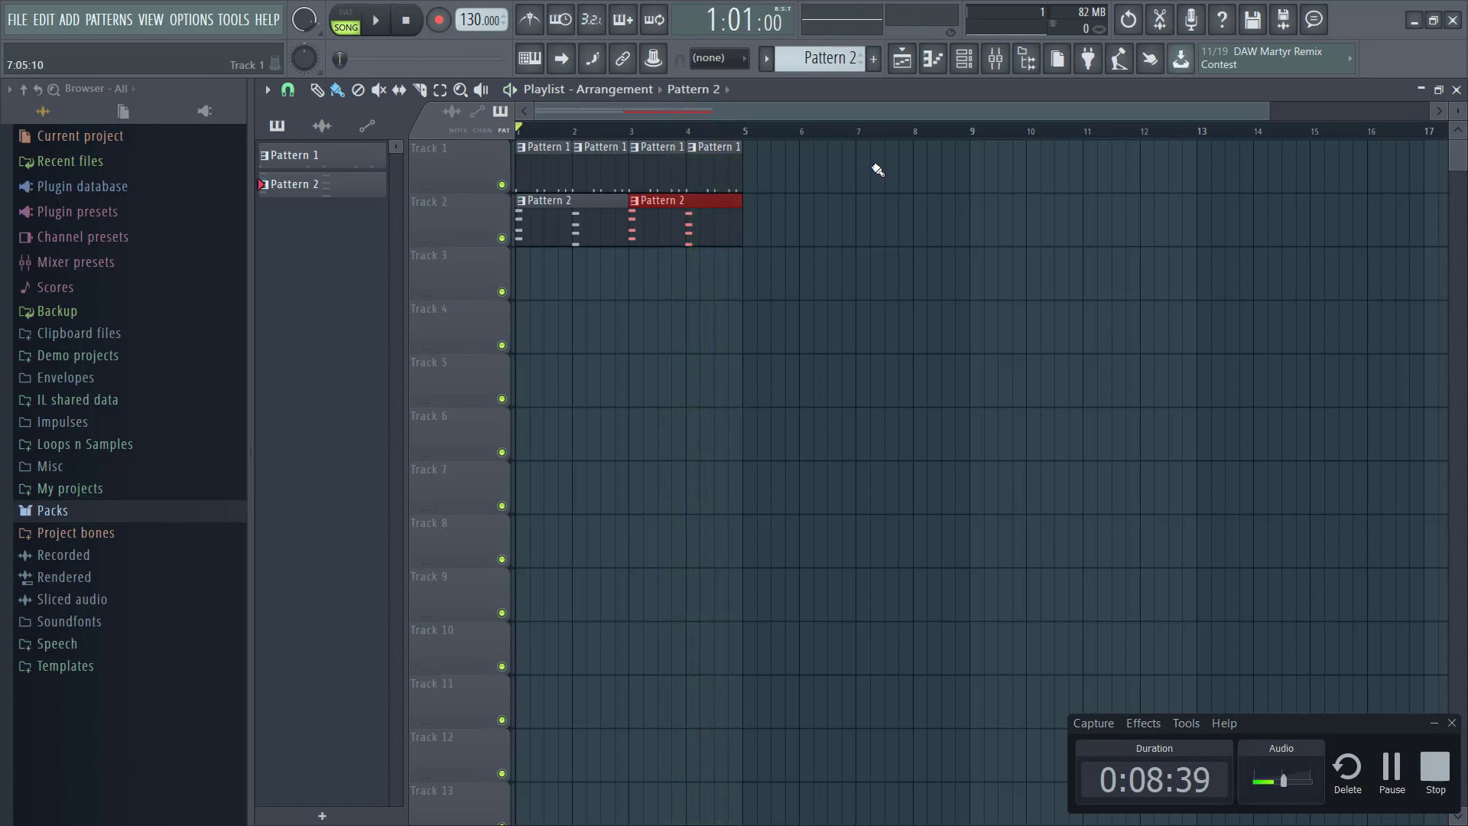
pyautogui.click(964, 58)
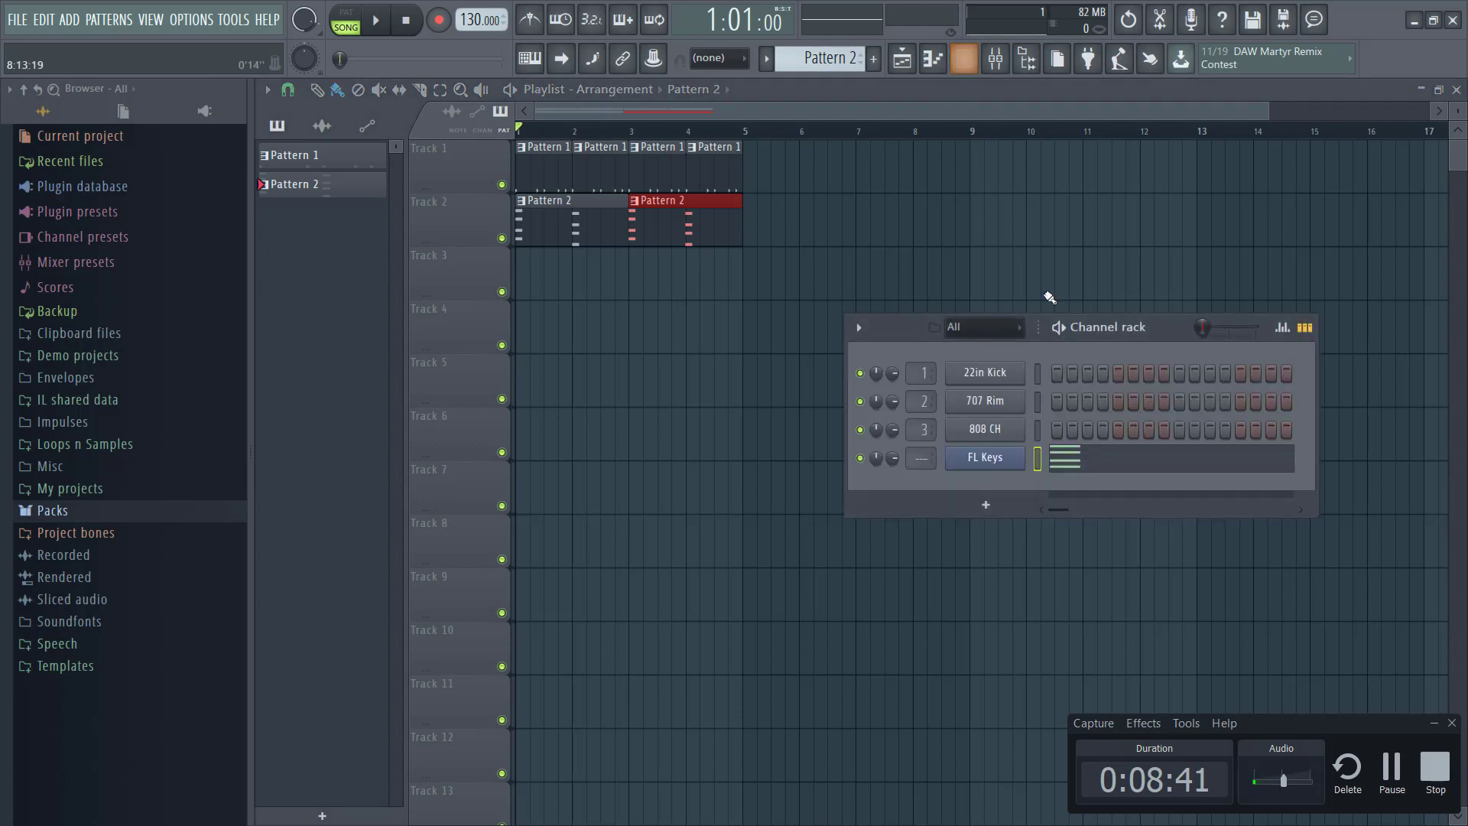
pyautogui.click(901, 58)
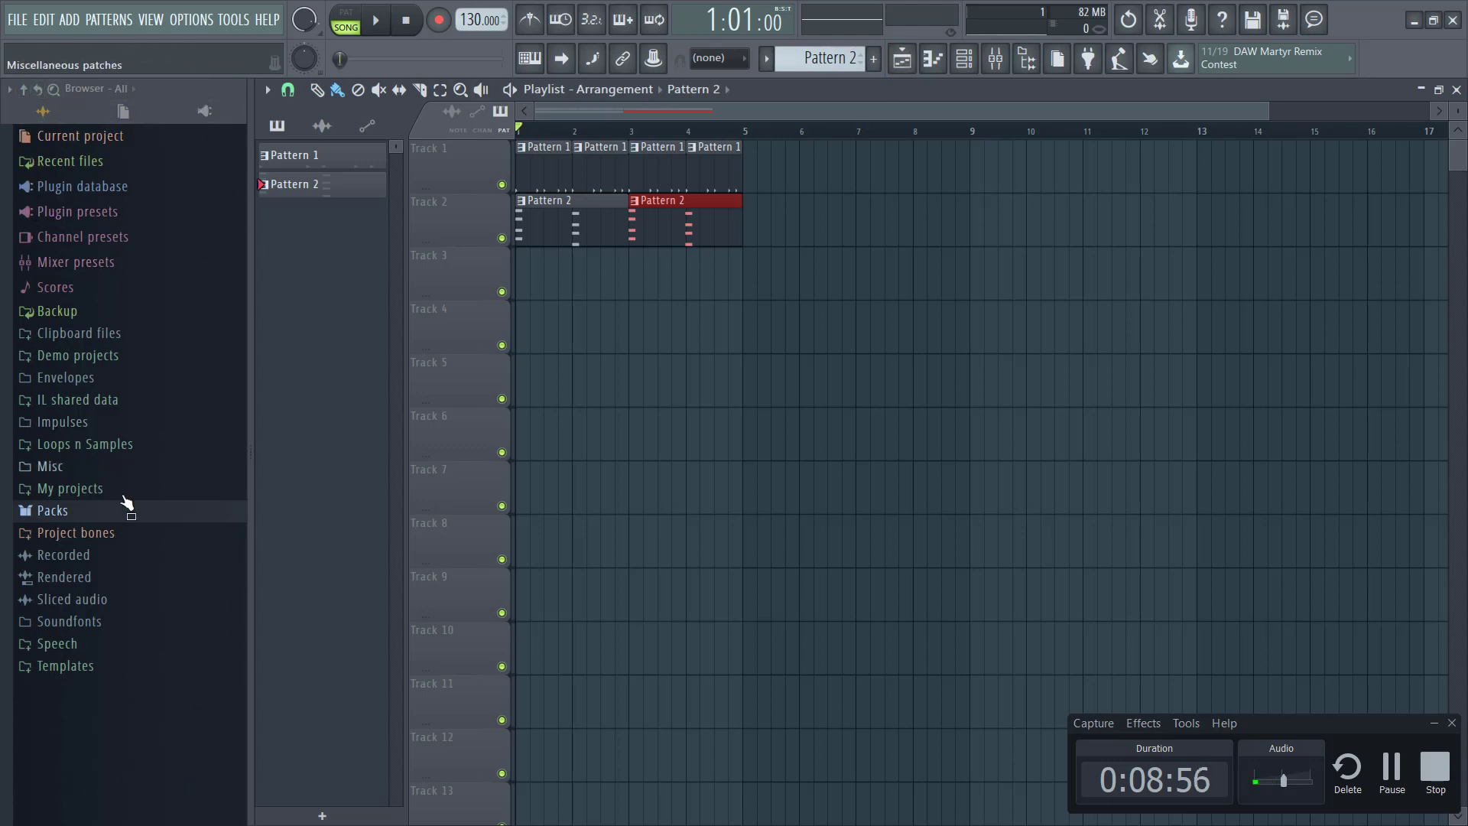
# - Browse the Packs folder's Instruments and Drums, and audition Bracke Kick and 707 Kick from the Kicks folder
pyautogui.click(107, 517)
pyautogui.click(153, 579)
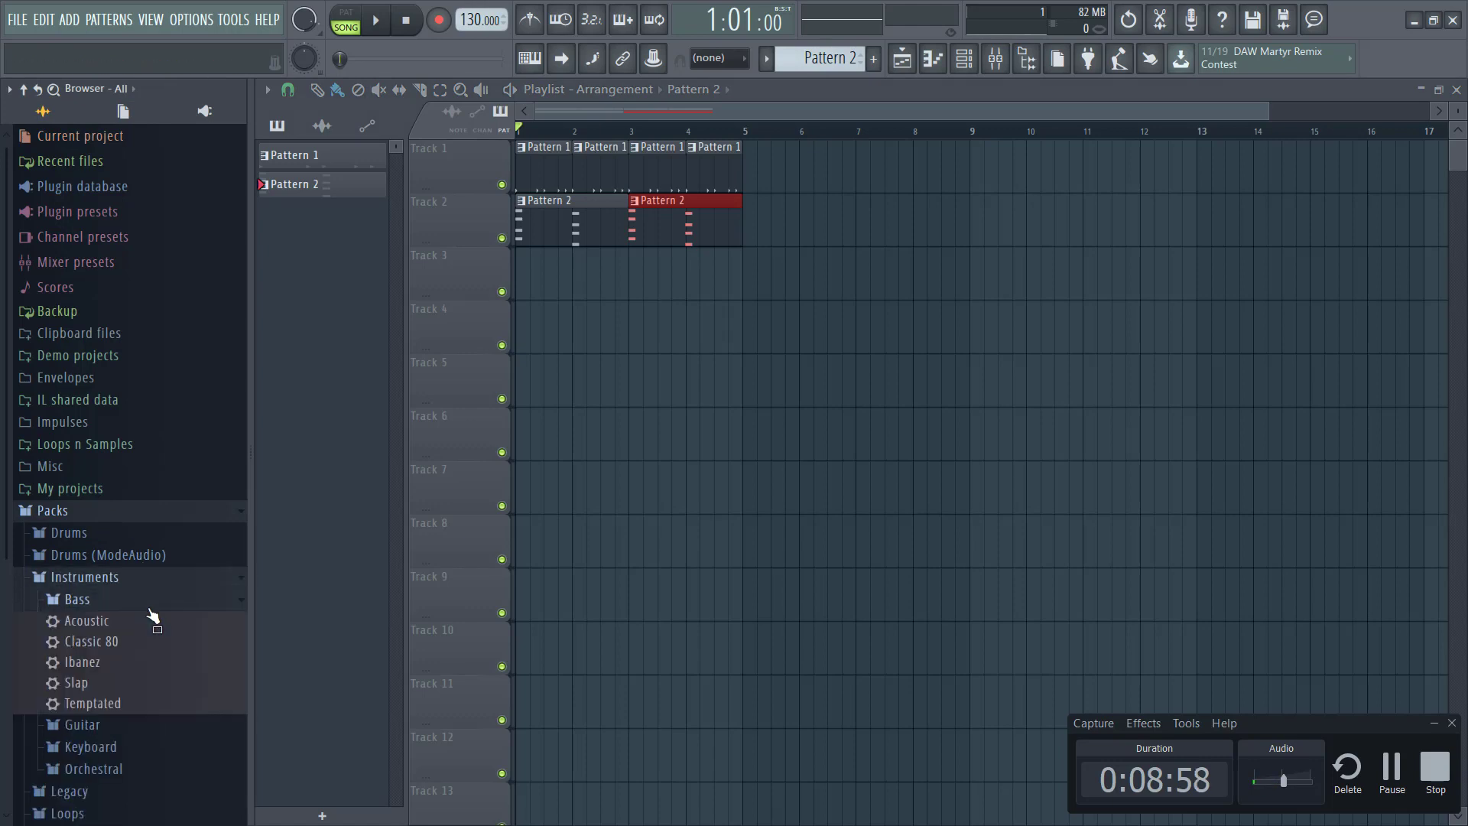
pyautogui.click(164, 534)
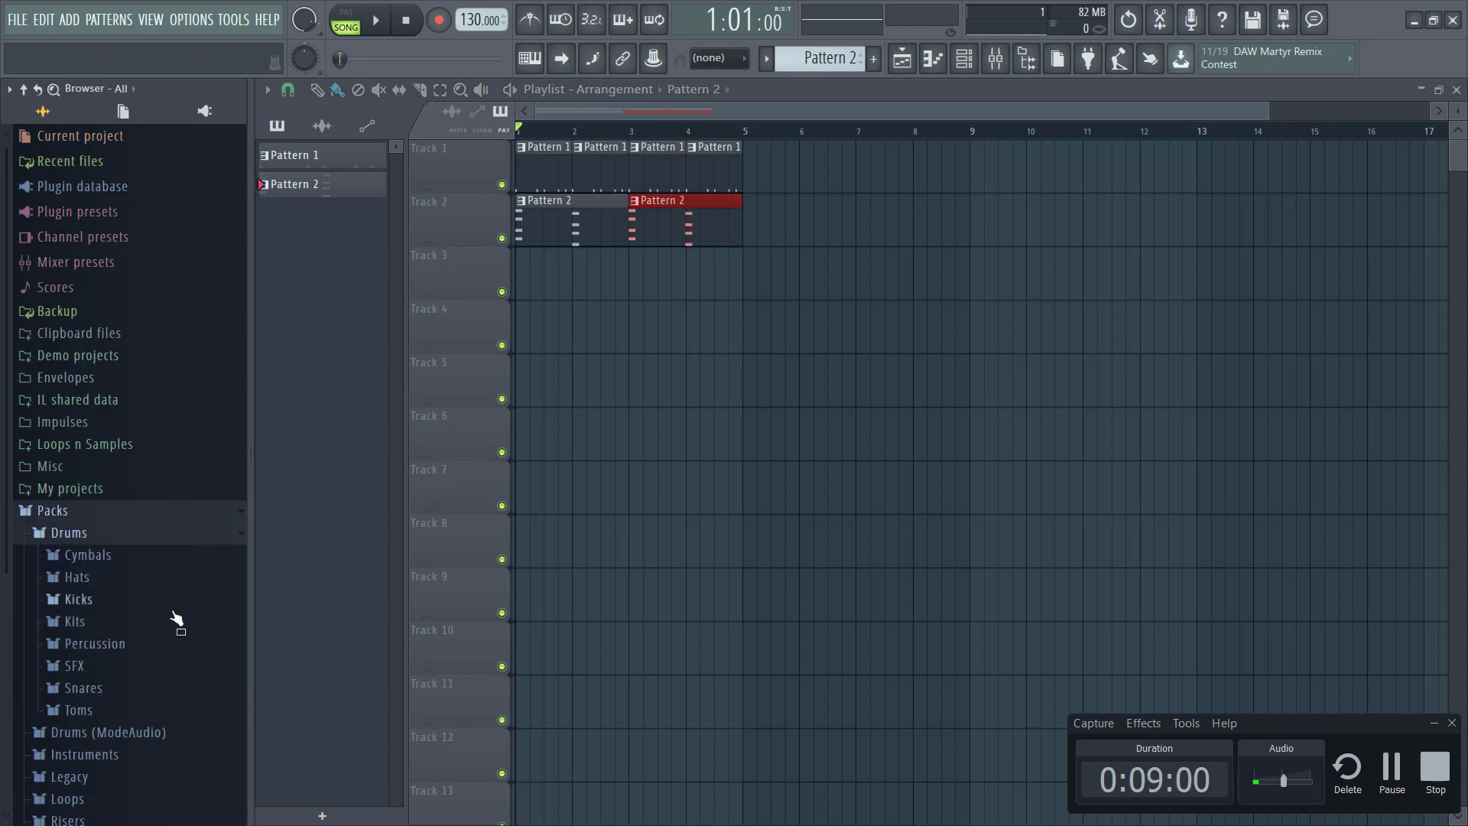
pyautogui.click(175, 600)
pyautogui.click(170, 496)
pyautogui.click(169, 414)
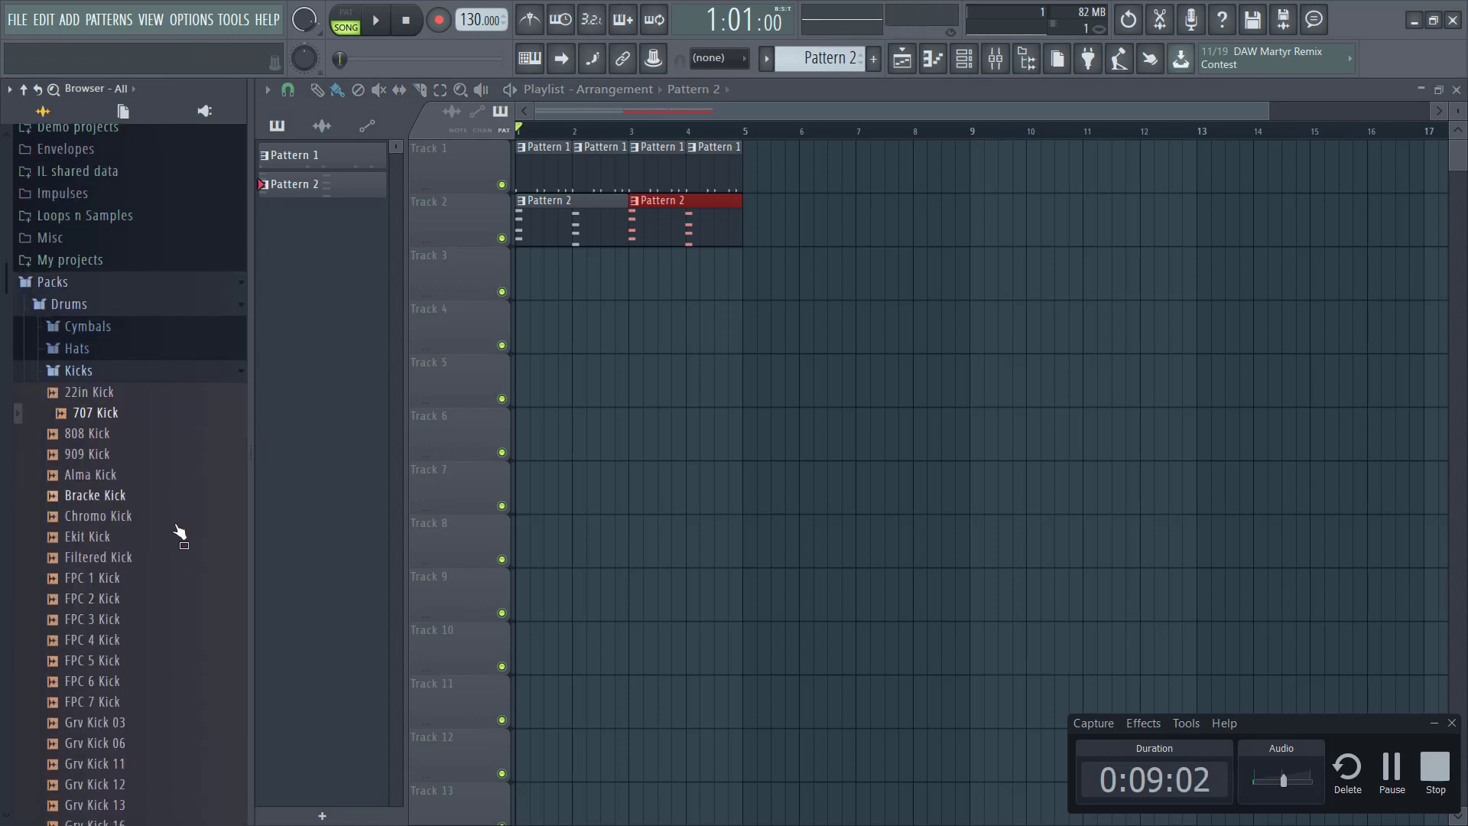
# - Show Pattern 1's steps in the channel rack and audition the 707 Kick sample again
pyautogui.click(970, 61)
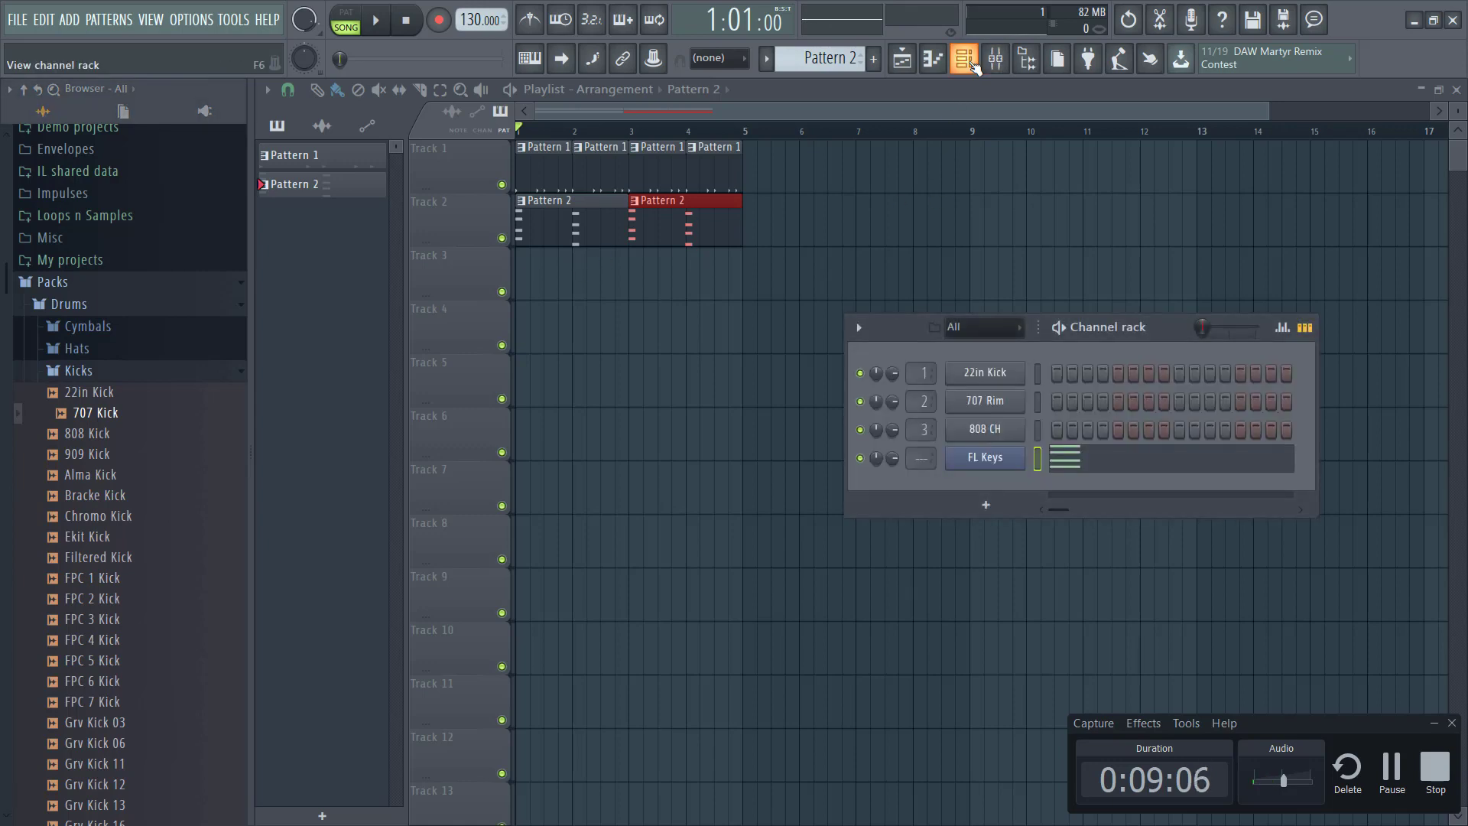
pyautogui.scroll(1, 820, 58)
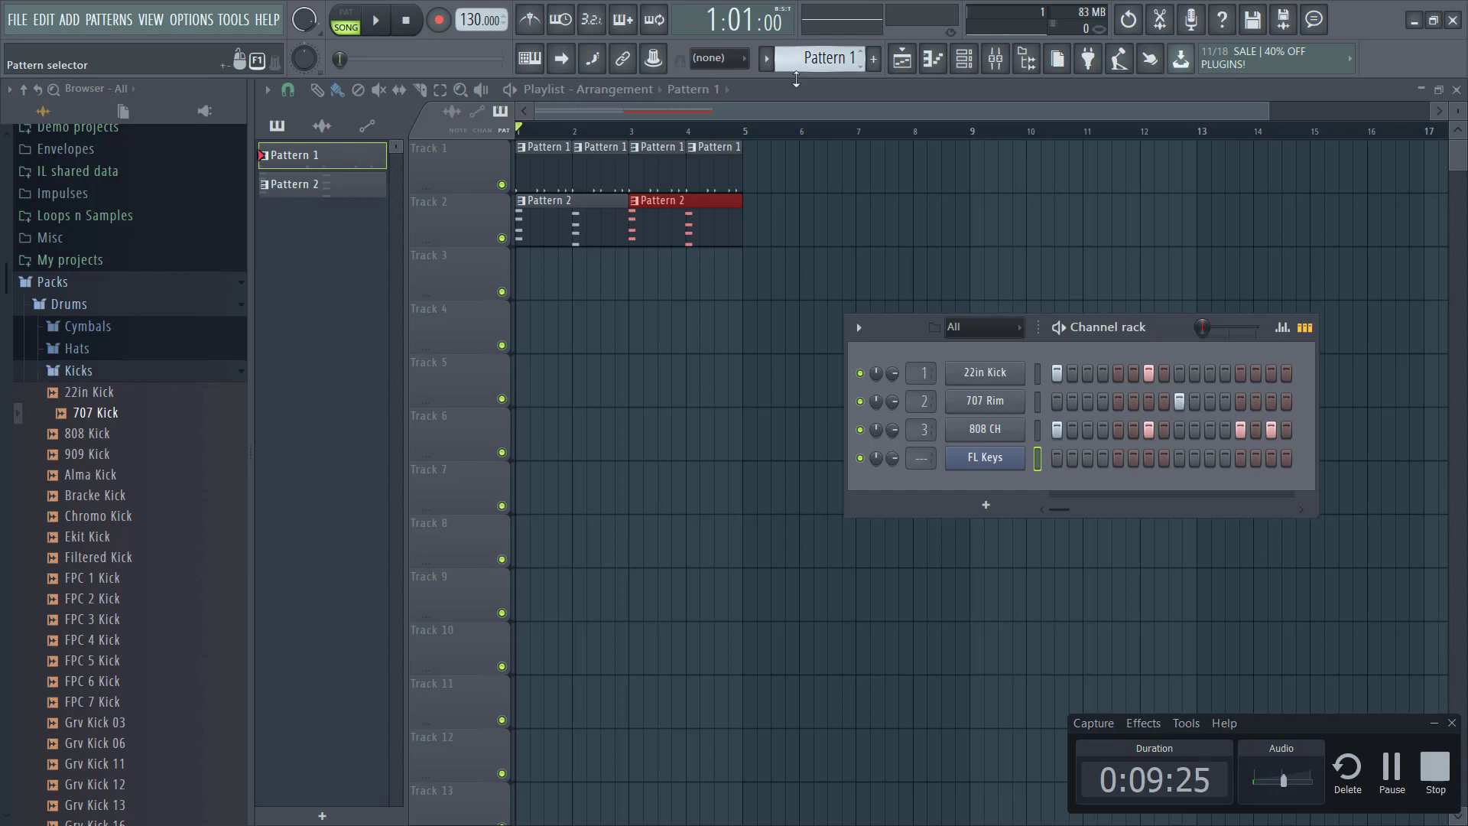
pyautogui.click(105, 419)
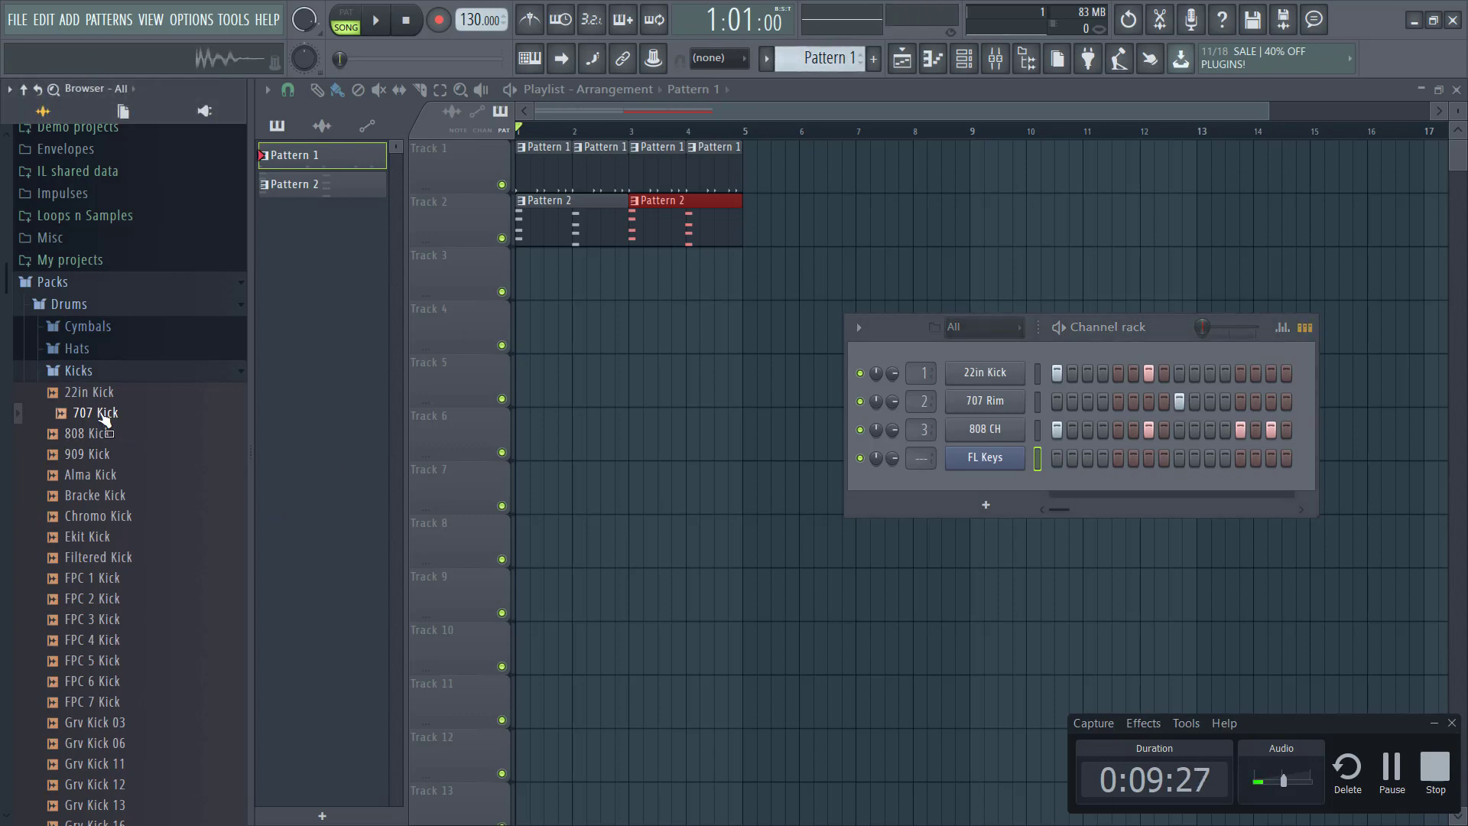
pyautogui.moveTo(105, 419); pyautogui.dragTo(145, 409)
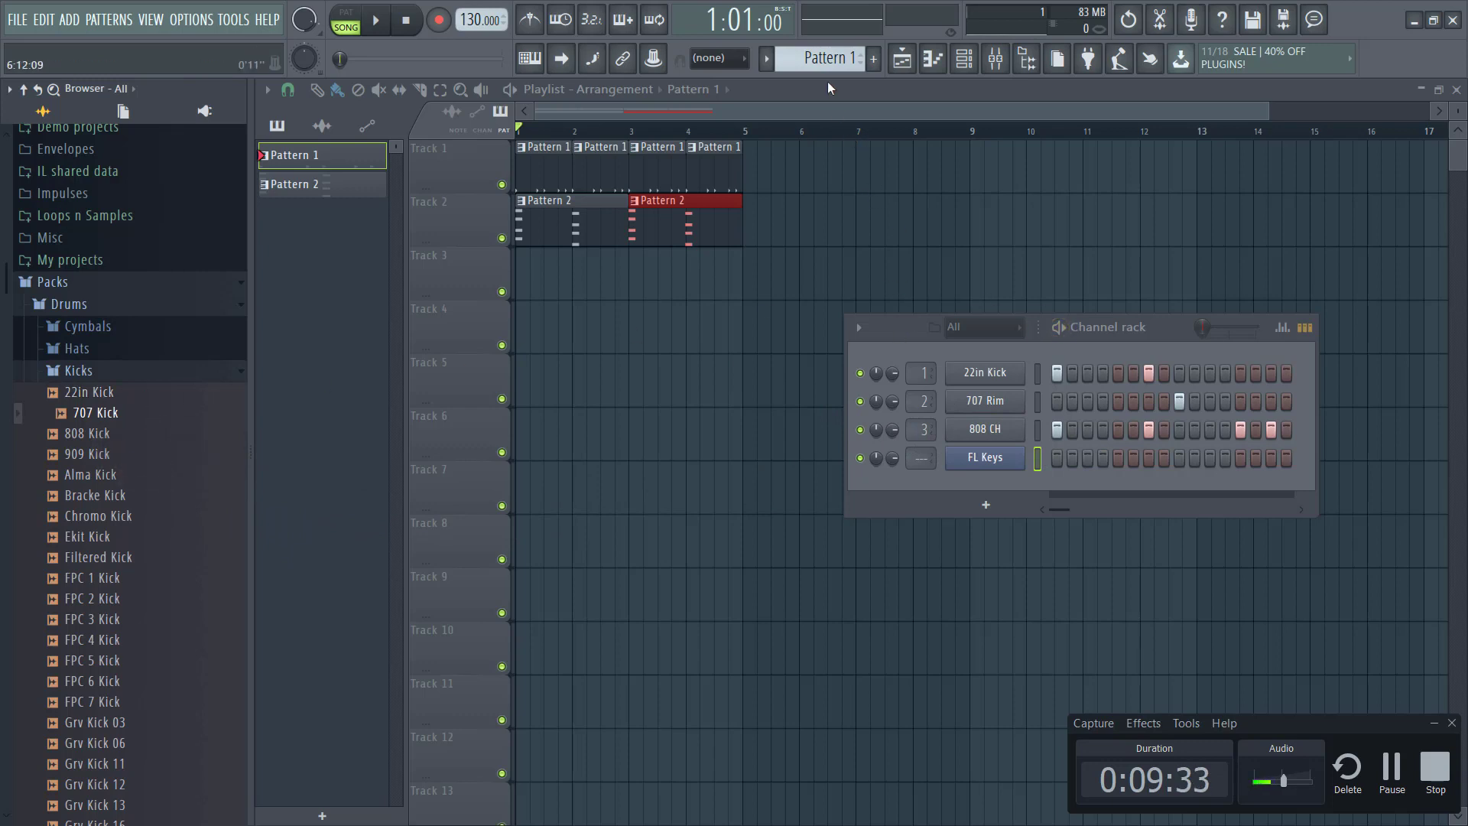
# - Extend the drums on Track 1 of the playlist with Pattern 1 clips at bars 5, 6 and 7
pyautogui.click(792, 107)
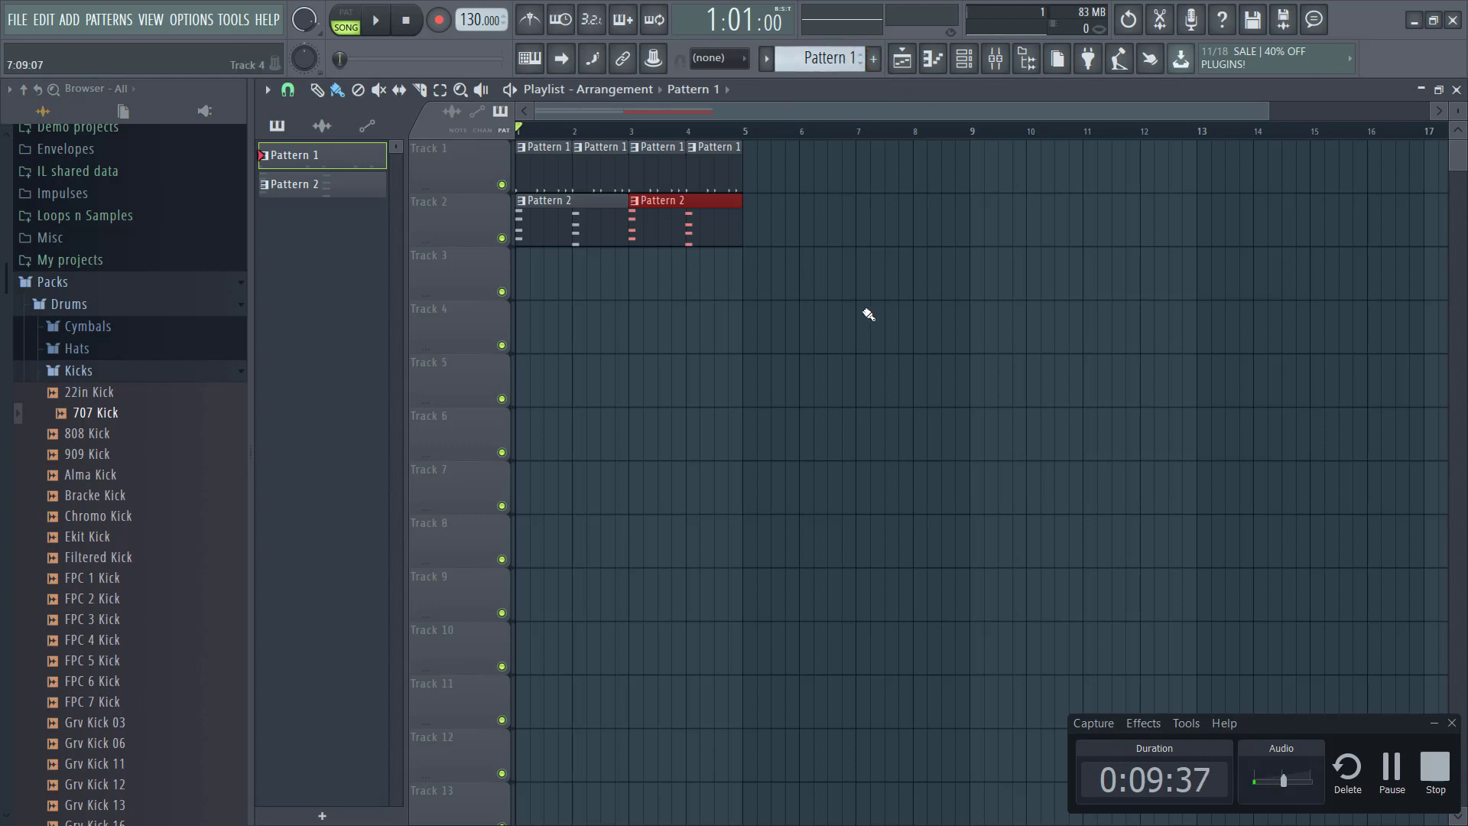
pyautogui.moveTo(875, 321); pyautogui.dragTo(779, 140)
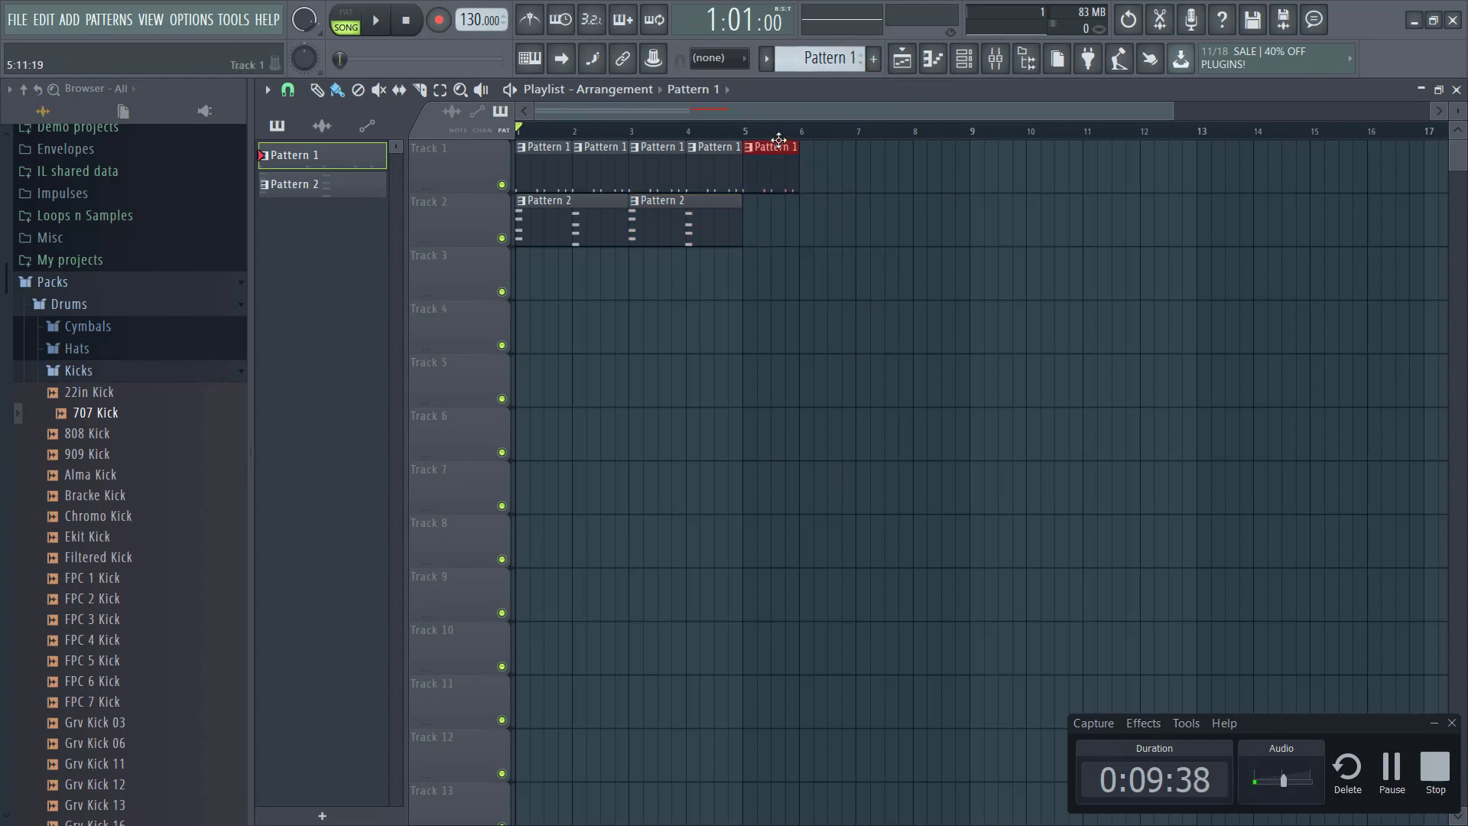
pyautogui.click(832, 172)
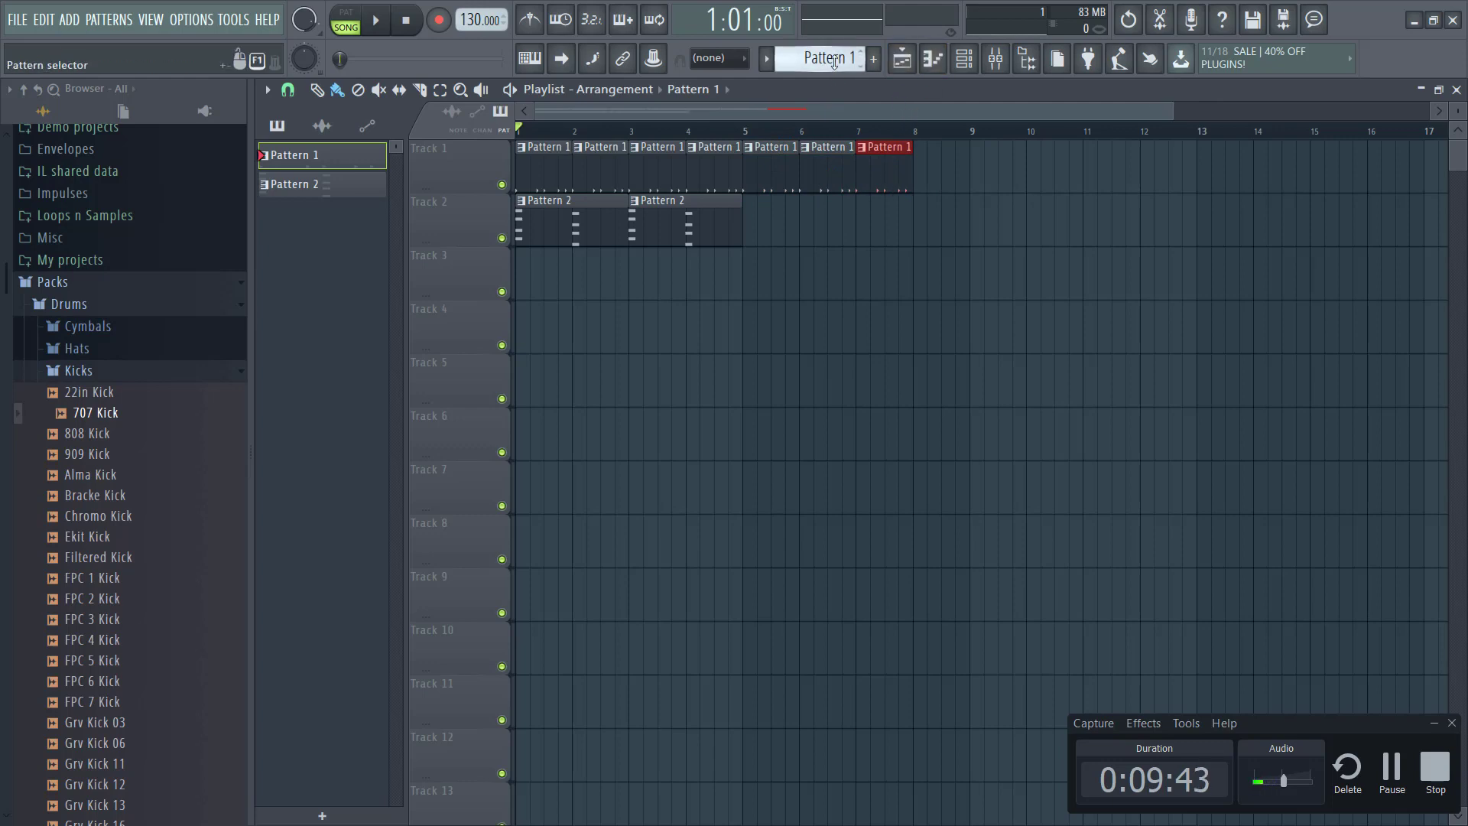
# - Check the FL Keys piano roll in Pattern 2, and extend Track 2 of the playlist with Pattern 2 clips at bars 5 and 7
pyautogui.scroll(-2, 833, 63)
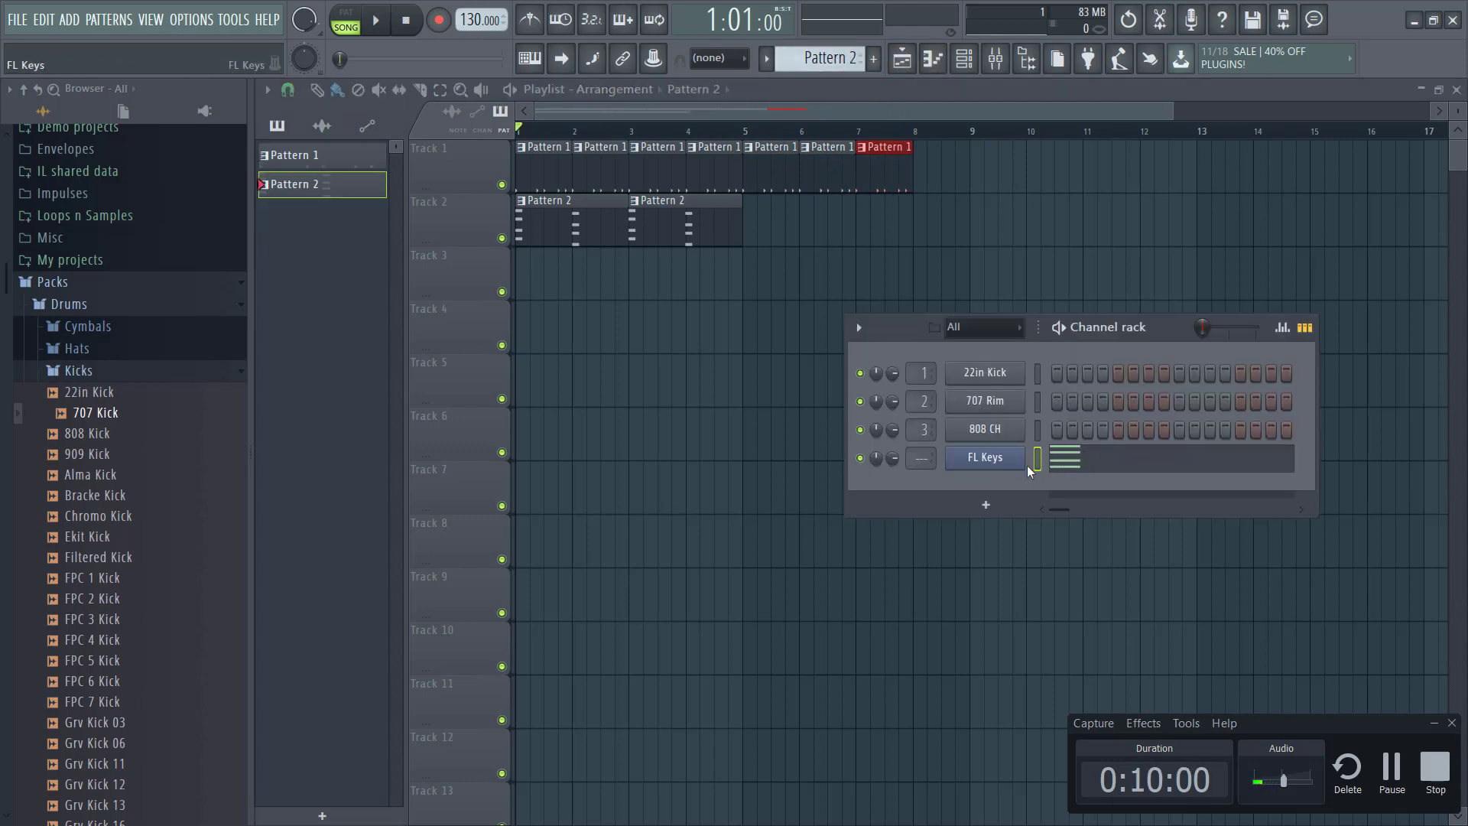
pyautogui.rightClick(991, 458)
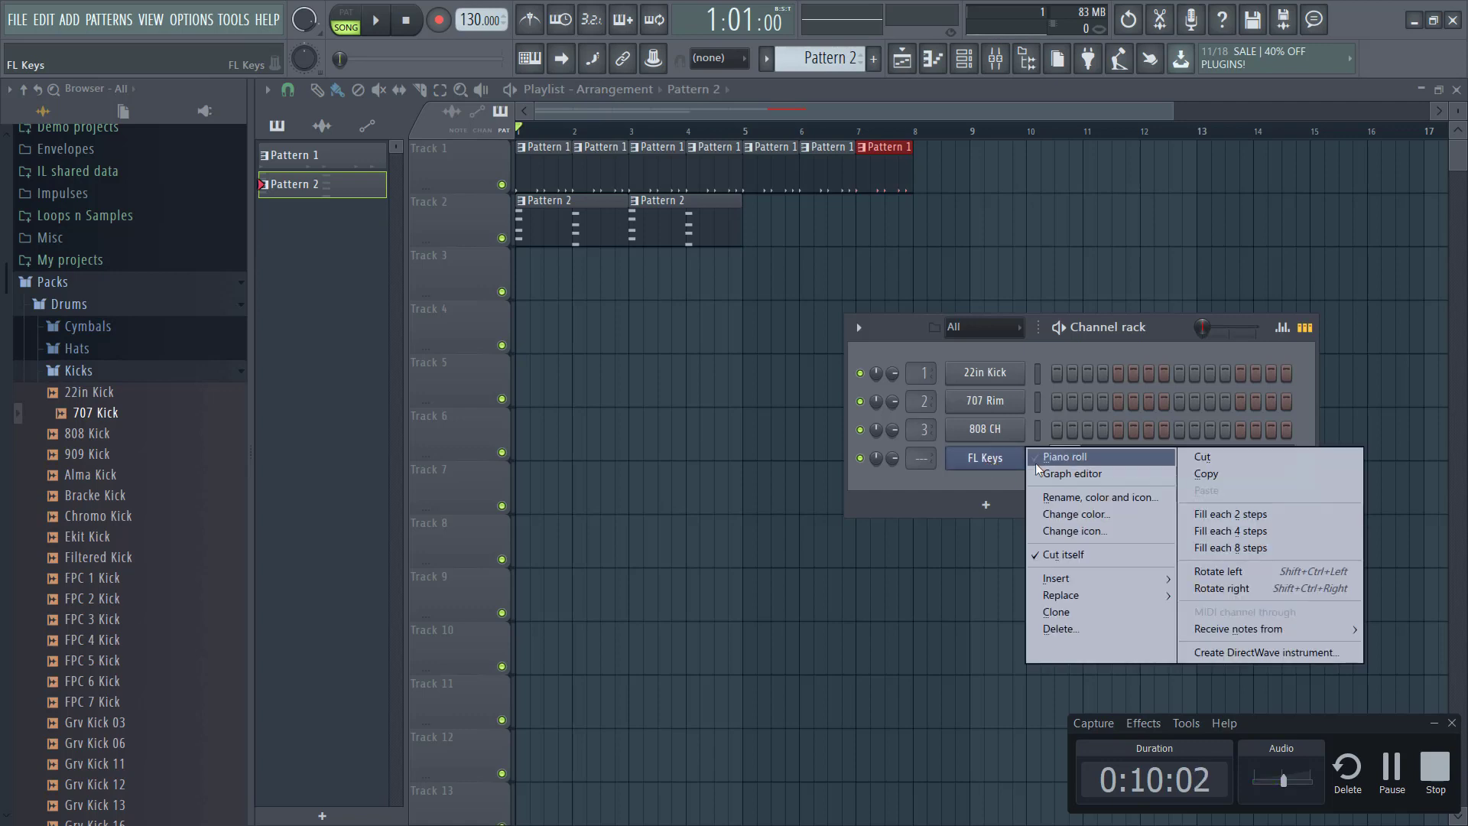
pyautogui.click(1030, 456)
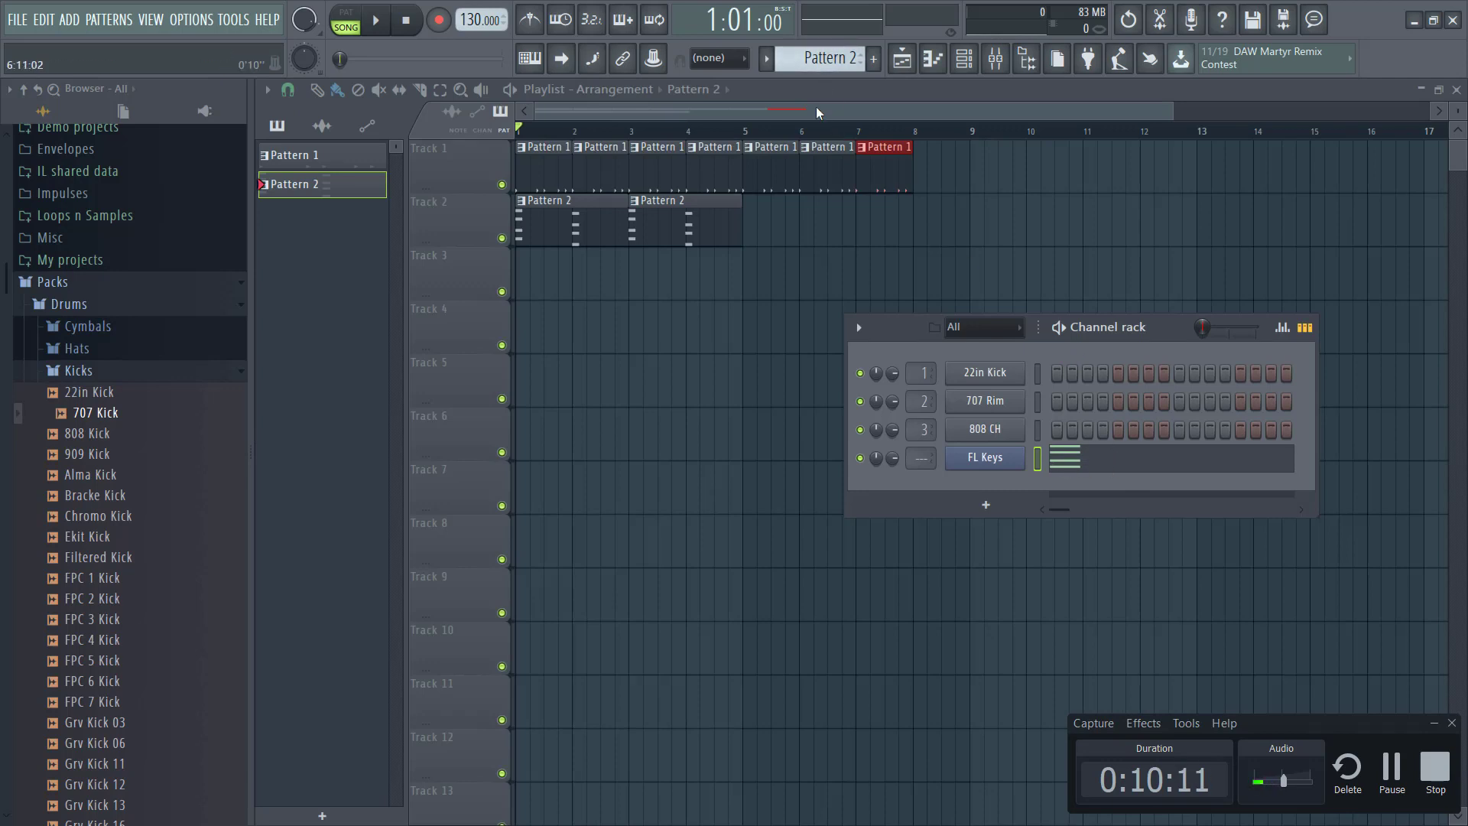
pyautogui.press('F6')
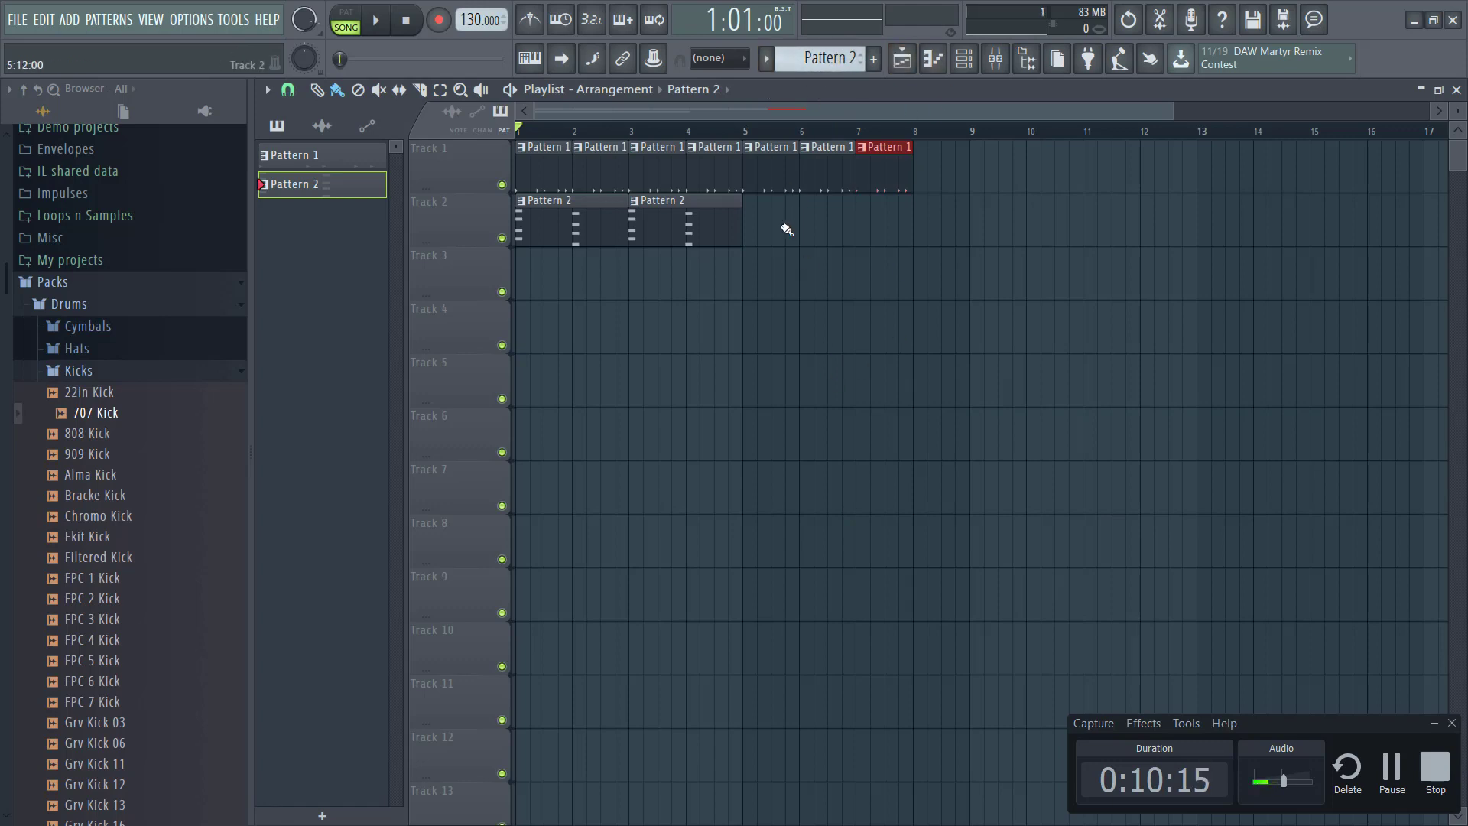
pyautogui.moveTo(773, 222); pyautogui.dragTo(891, 227)
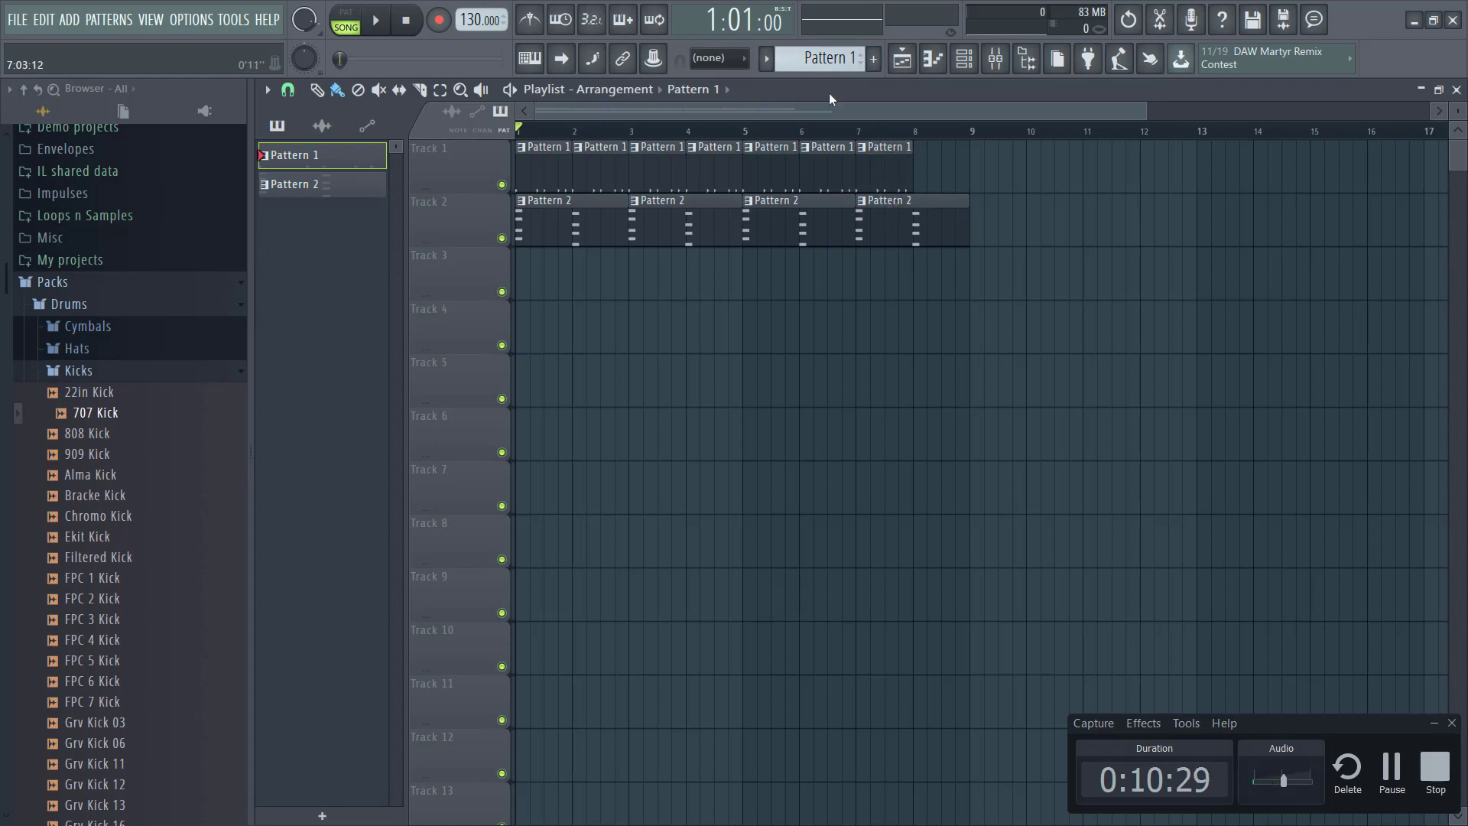
# - Make Pattern 1 active again and extend Track 1 with Pattern 1 clips at bars 8, 9 and 10
pyautogui.click(896, 221)
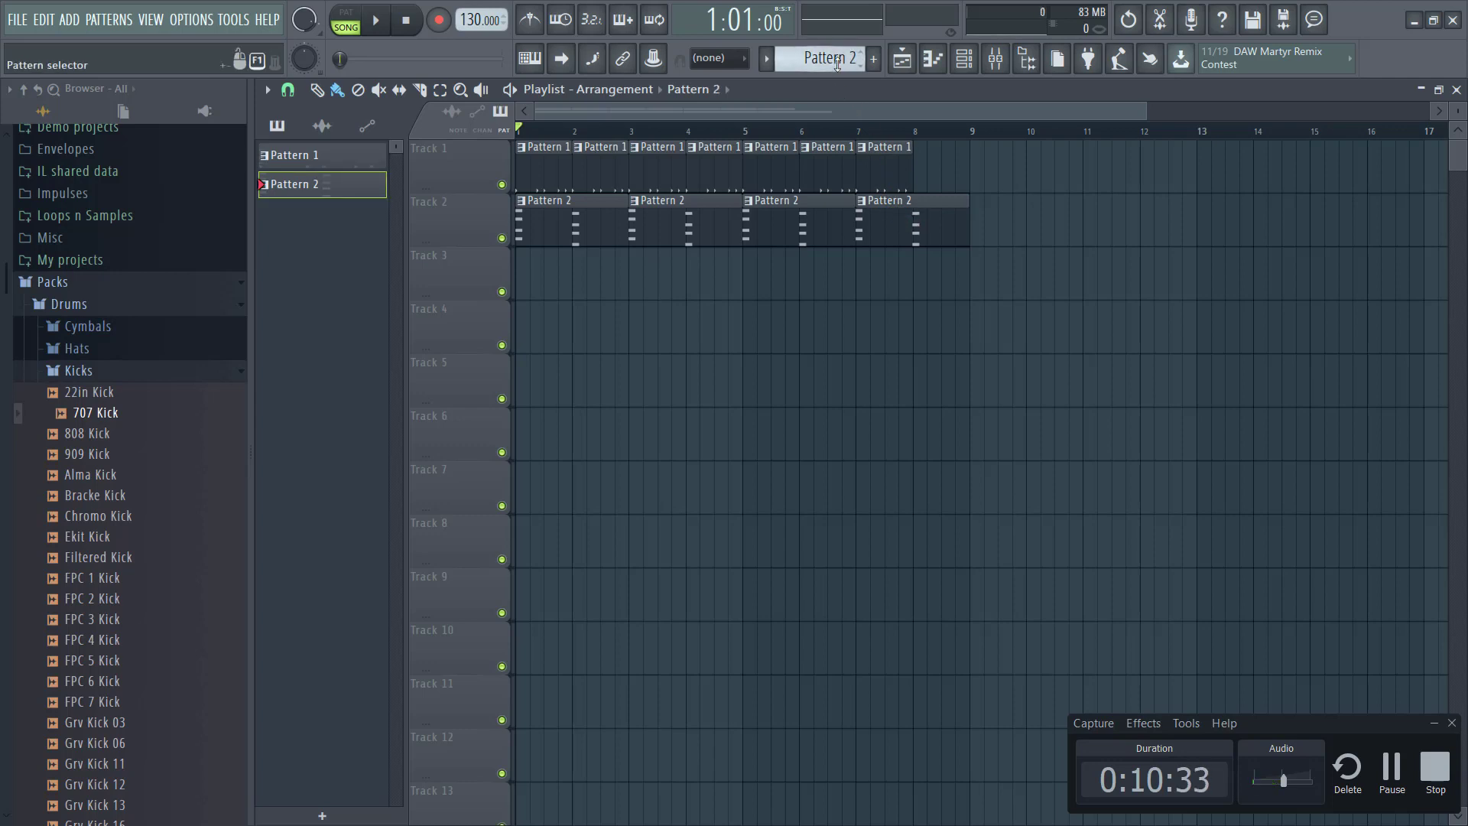
pyautogui.scroll(1, 826, 58)
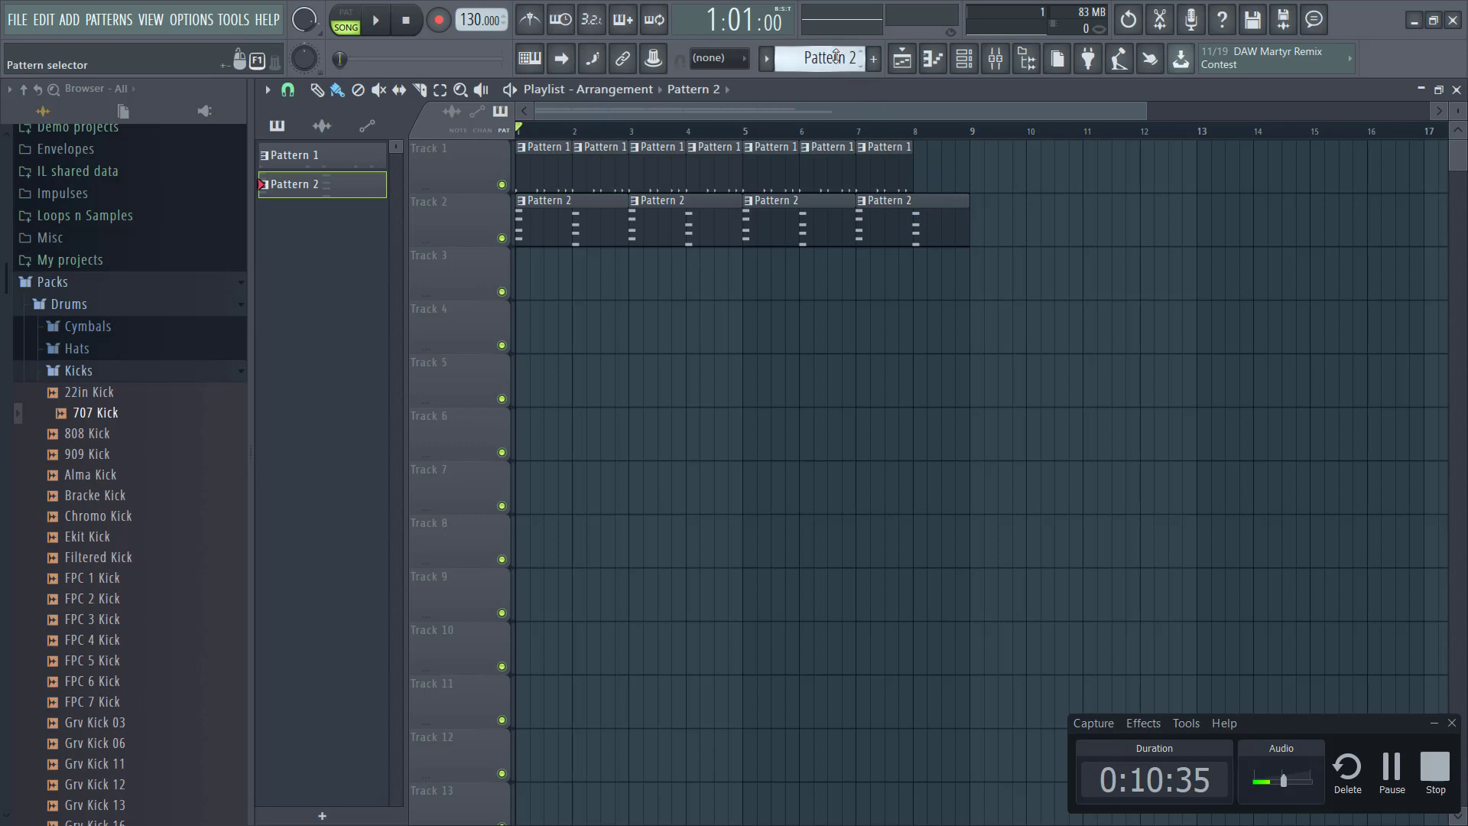
pyautogui.scroll(1, 826, 58)
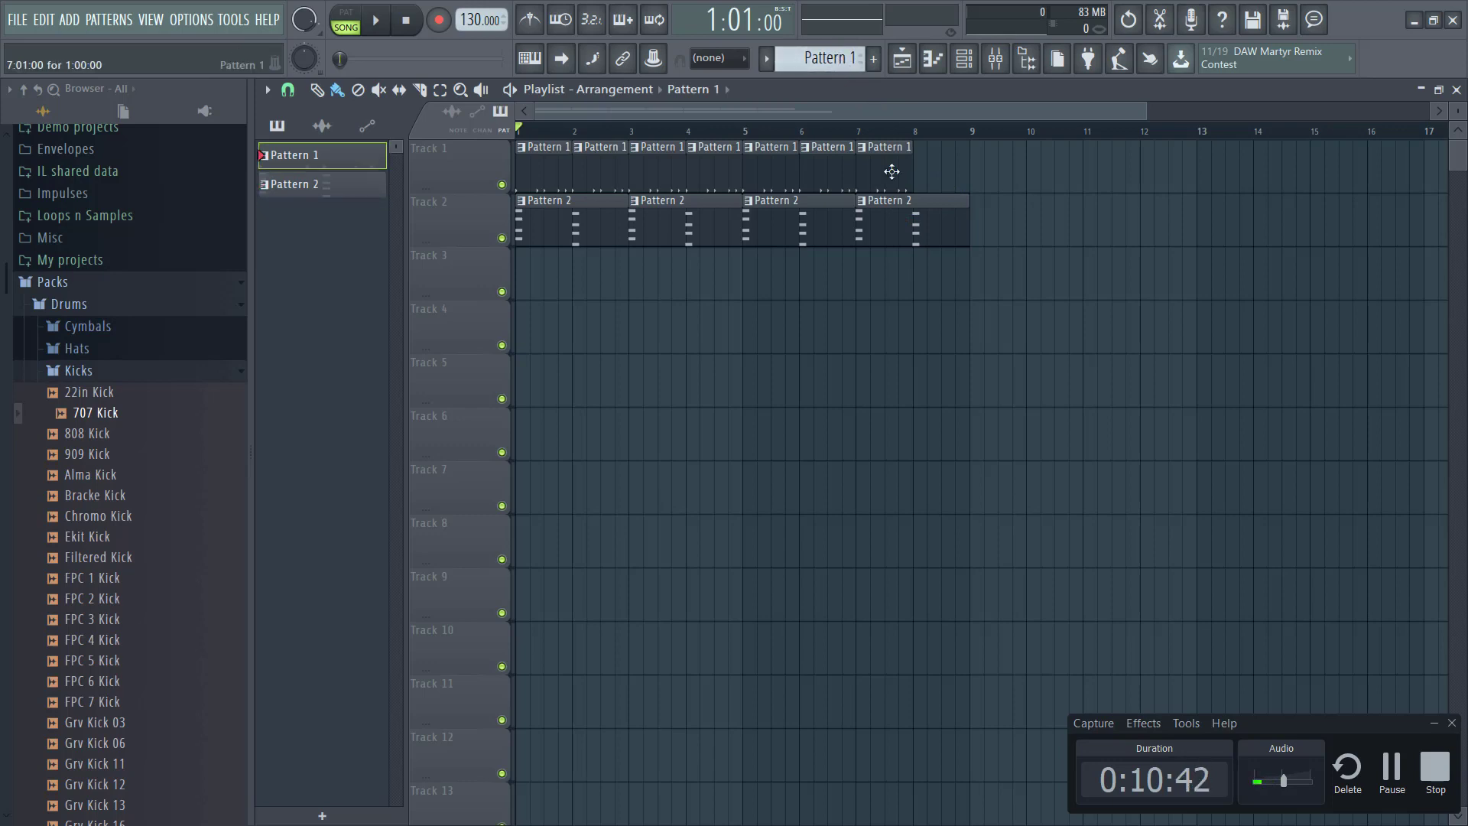
pyautogui.moveTo(925, 164); pyautogui.dragTo(1040, 157)
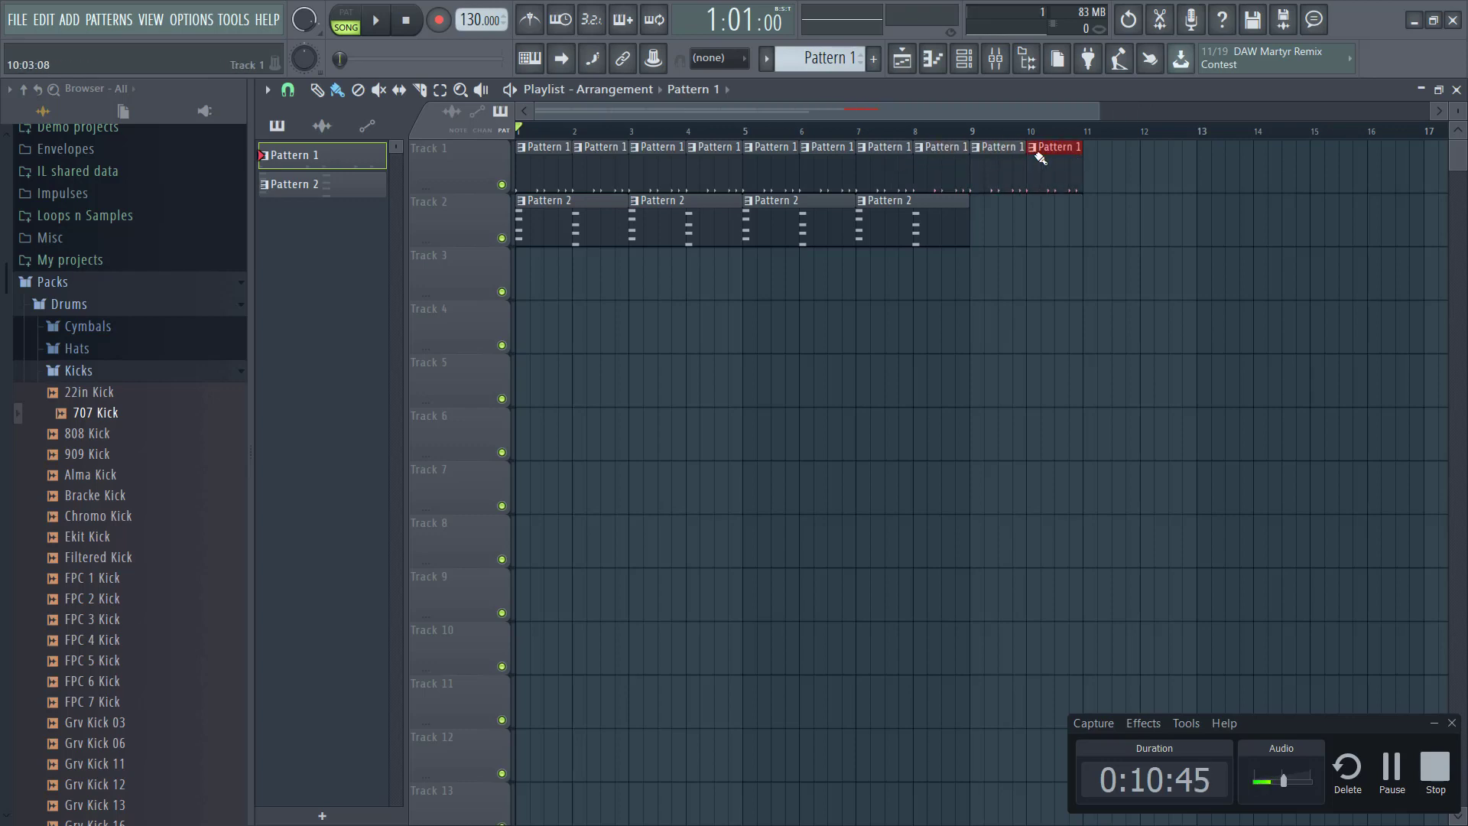
# - Add Pattern 2 clips at bars 9 and 11 on Track 2, and Pattern 1 clips at bars 11 and 12 on Track 1
pyautogui.click(887, 223)
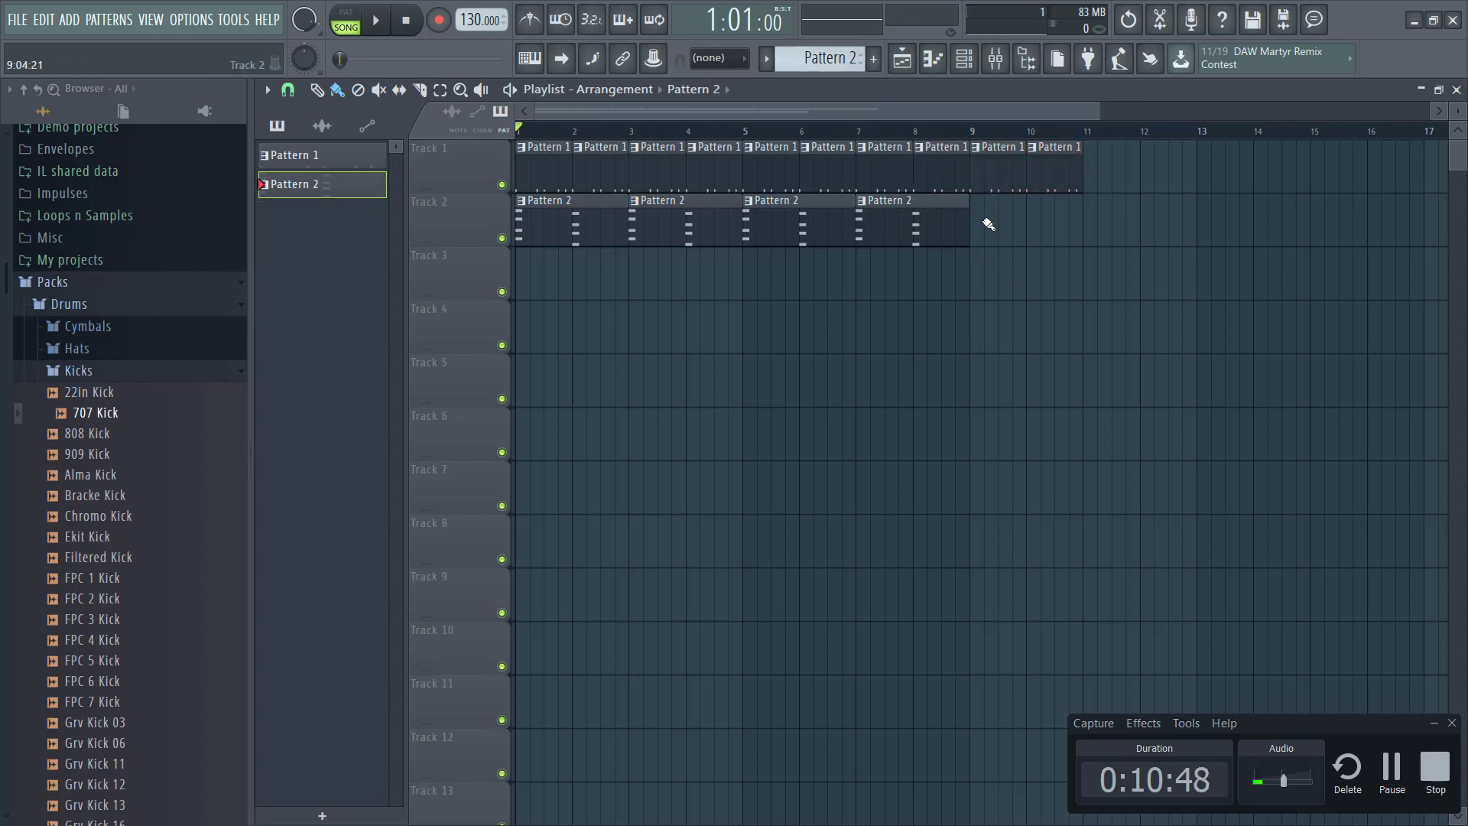
pyautogui.moveTo(983, 222); pyautogui.dragTo(1094, 218)
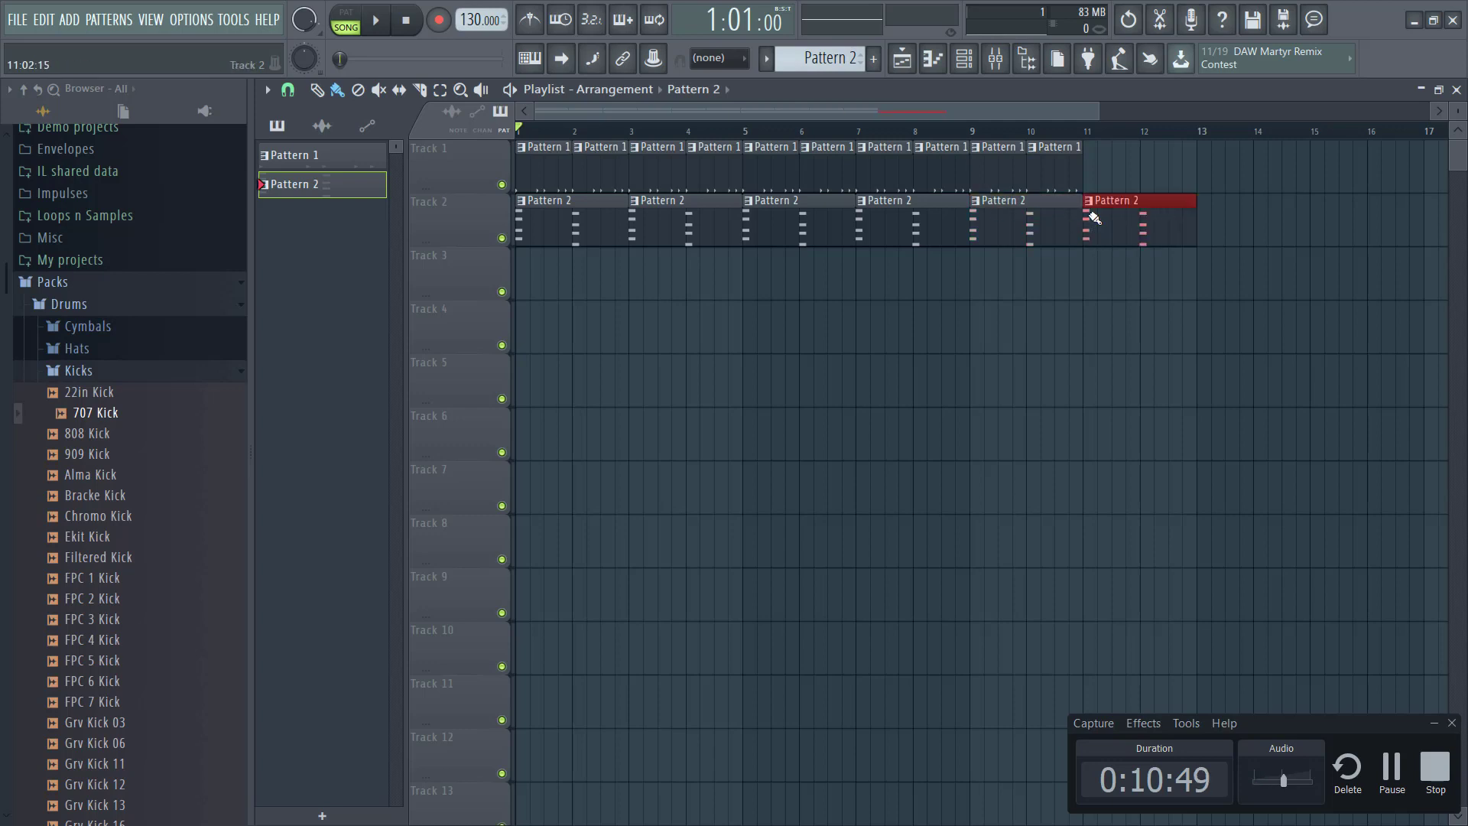
pyautogui.click(1052, 167)
pyautogui.click(1094, 165)
pyautogui.moveTo(1093, 165); pyautogui.dragTo(1151, 165)
pyautogui.press('space')
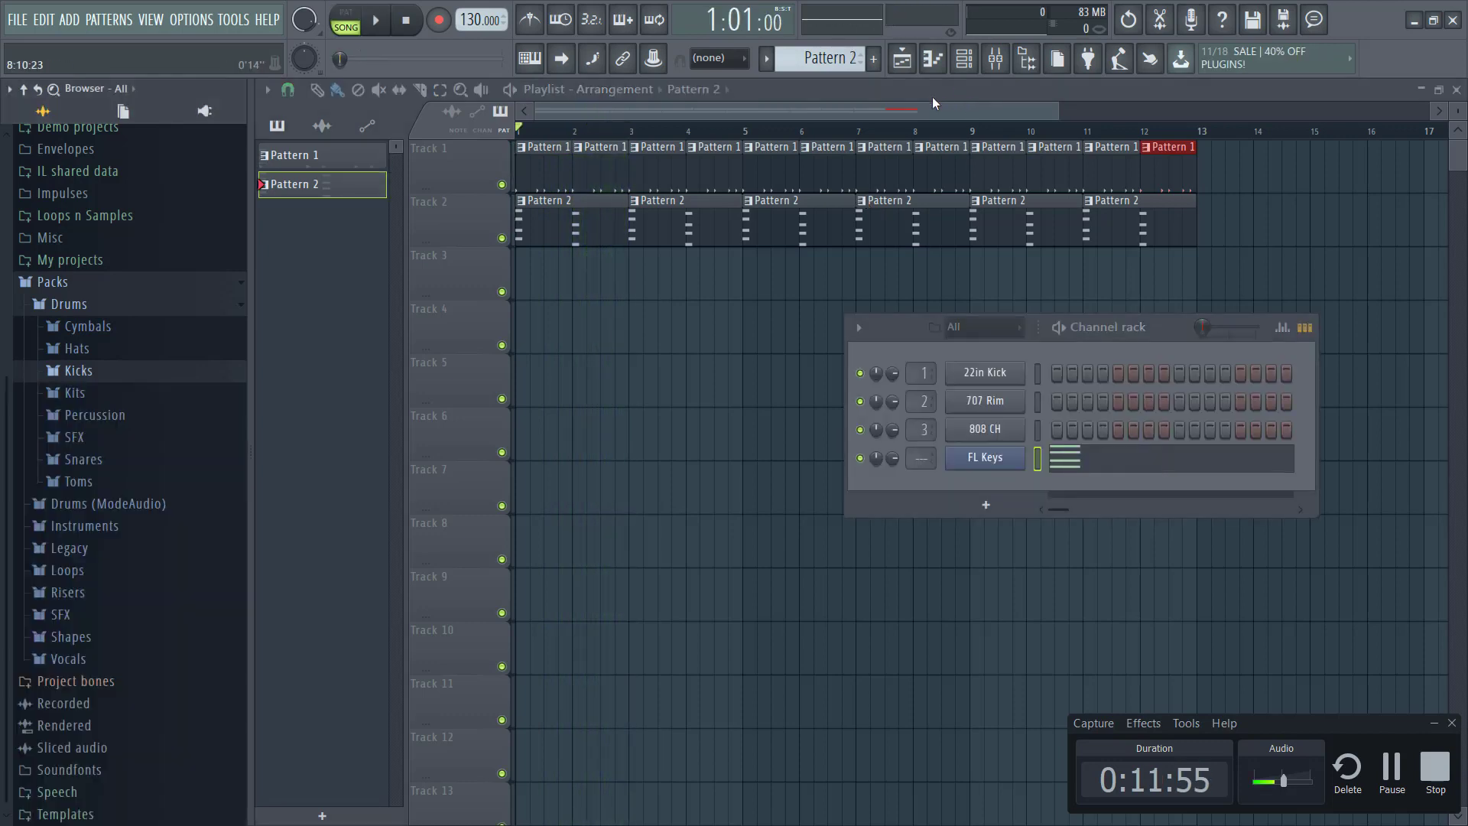
# - Create an empty Pattern 3 and add a Sytrus synth channel for it
pyautogui.click(967, 69)
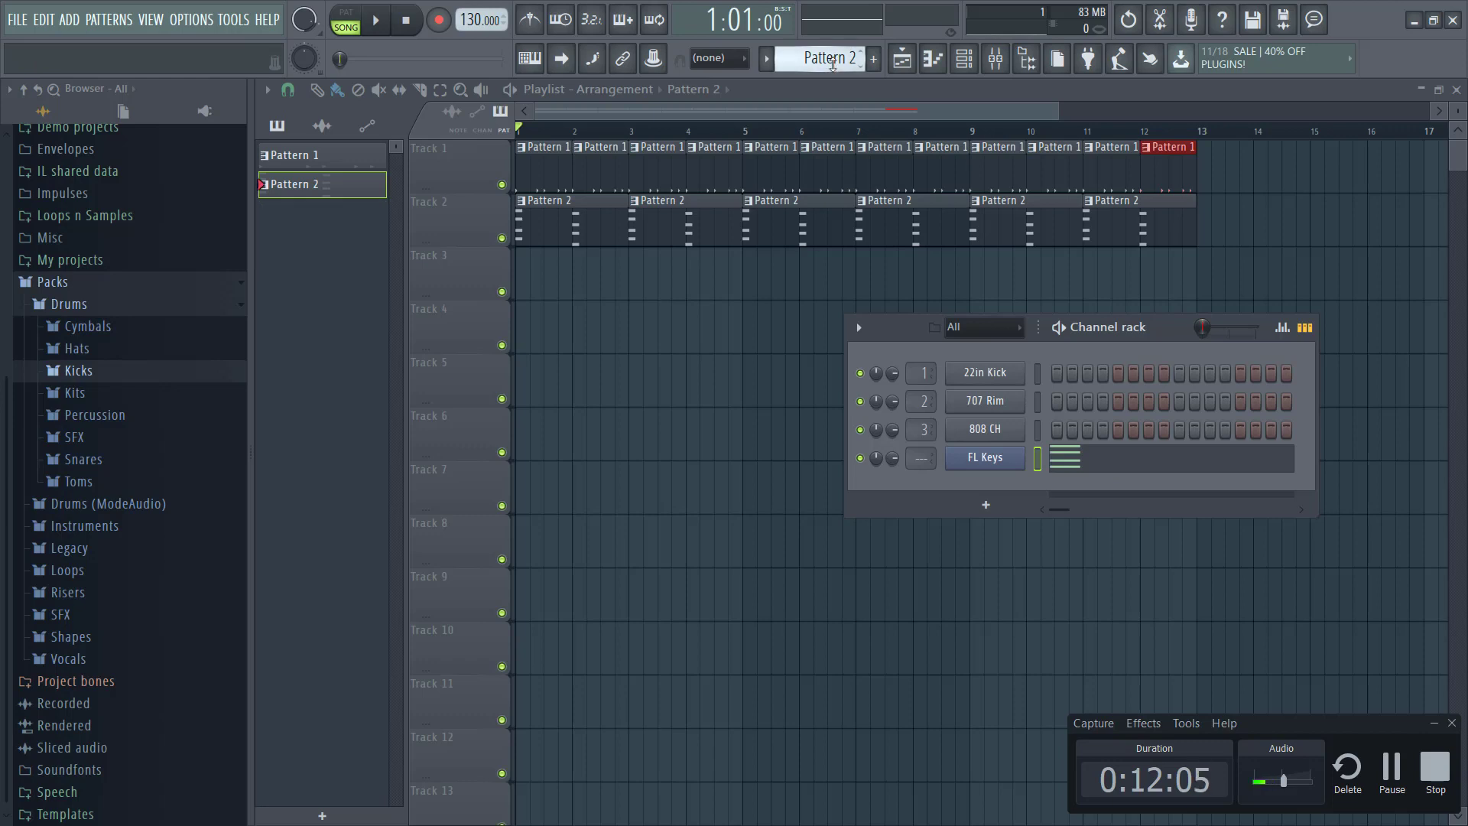
pyautogui.moveTo(833, 63); pyautogui.dragTo(833, 55)
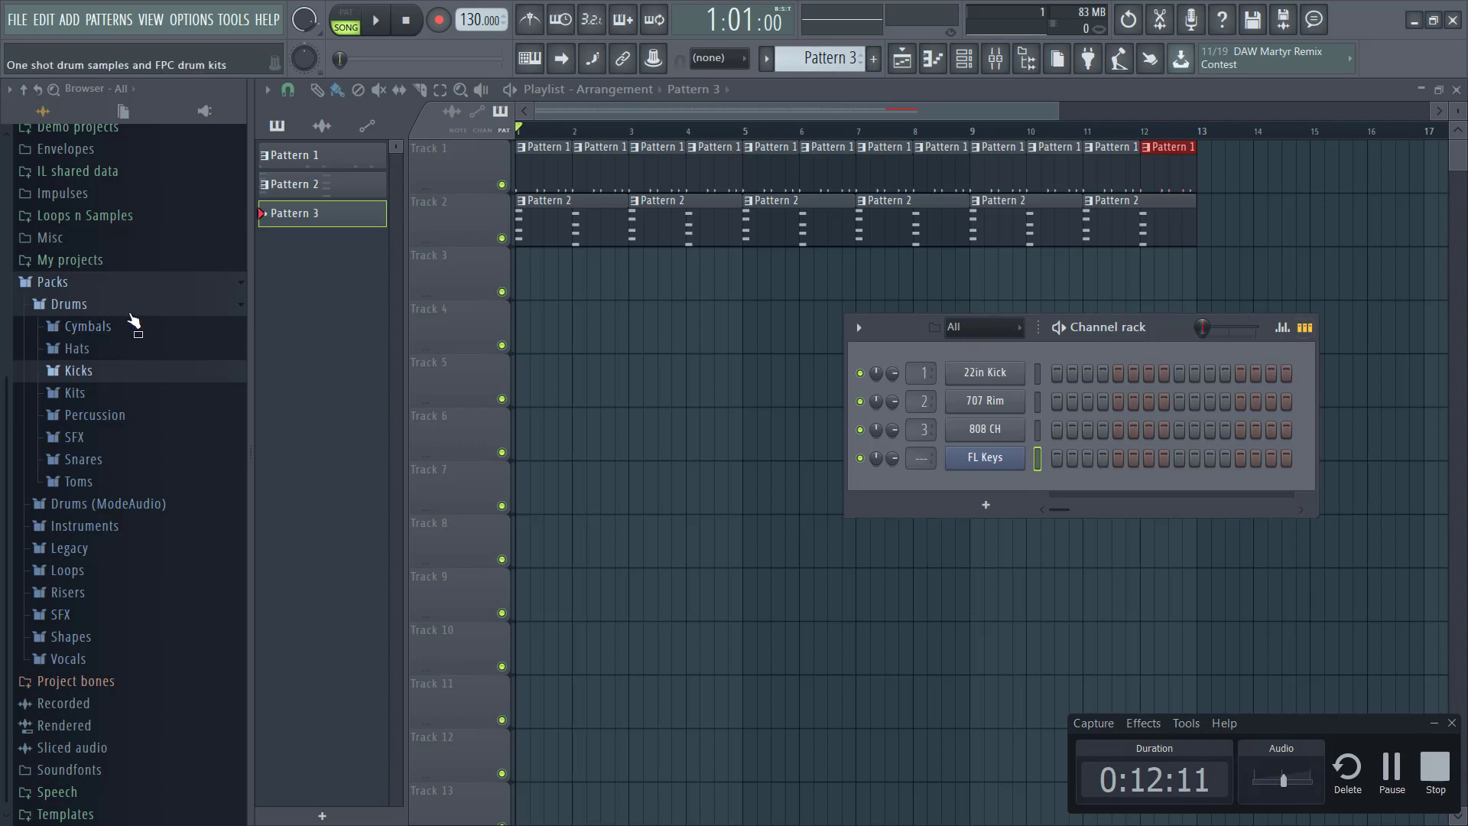
pyautogui.scroll(4, 131, 328)
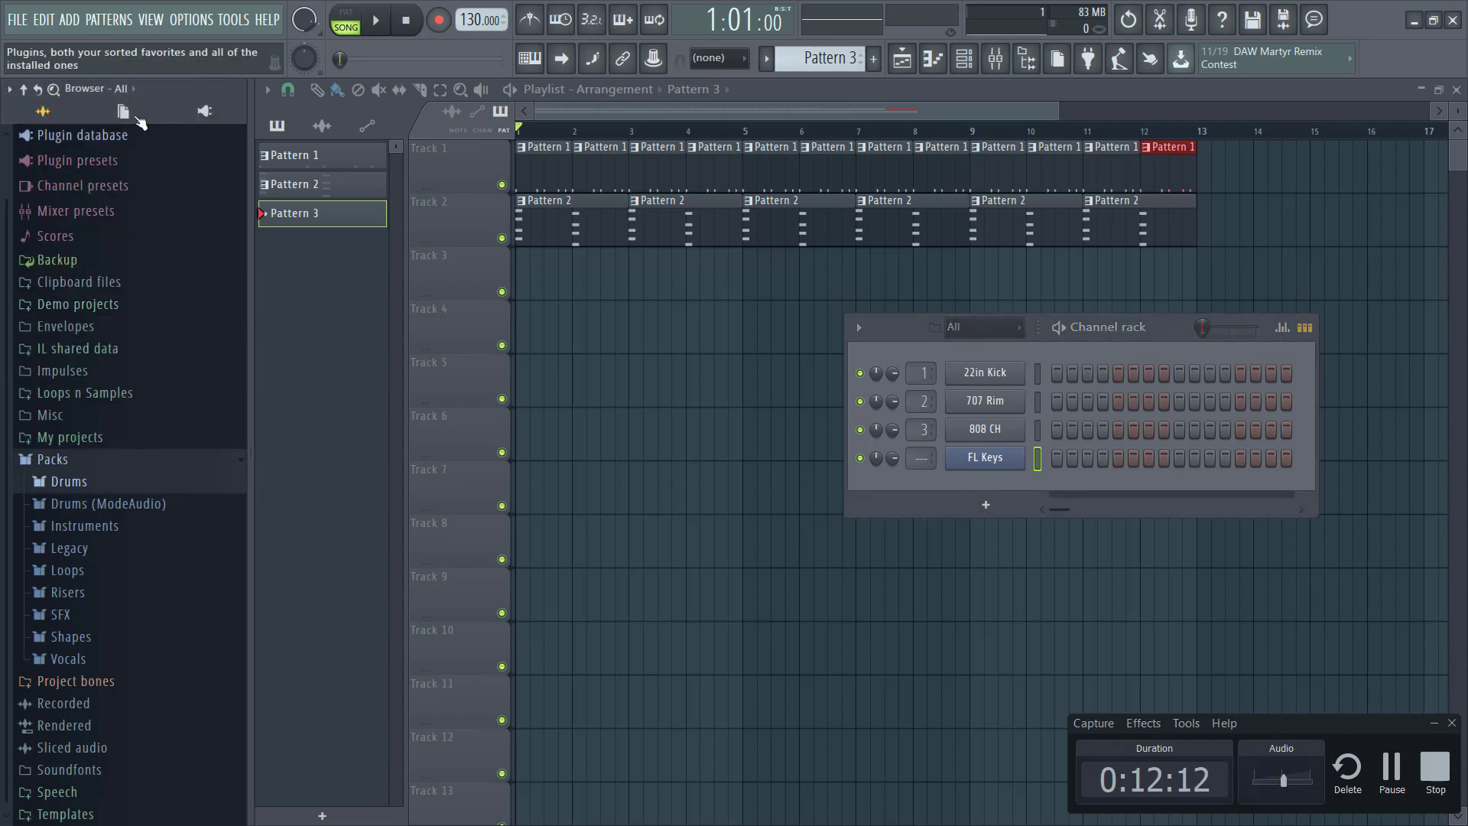
pyautogui.click(69, 19)
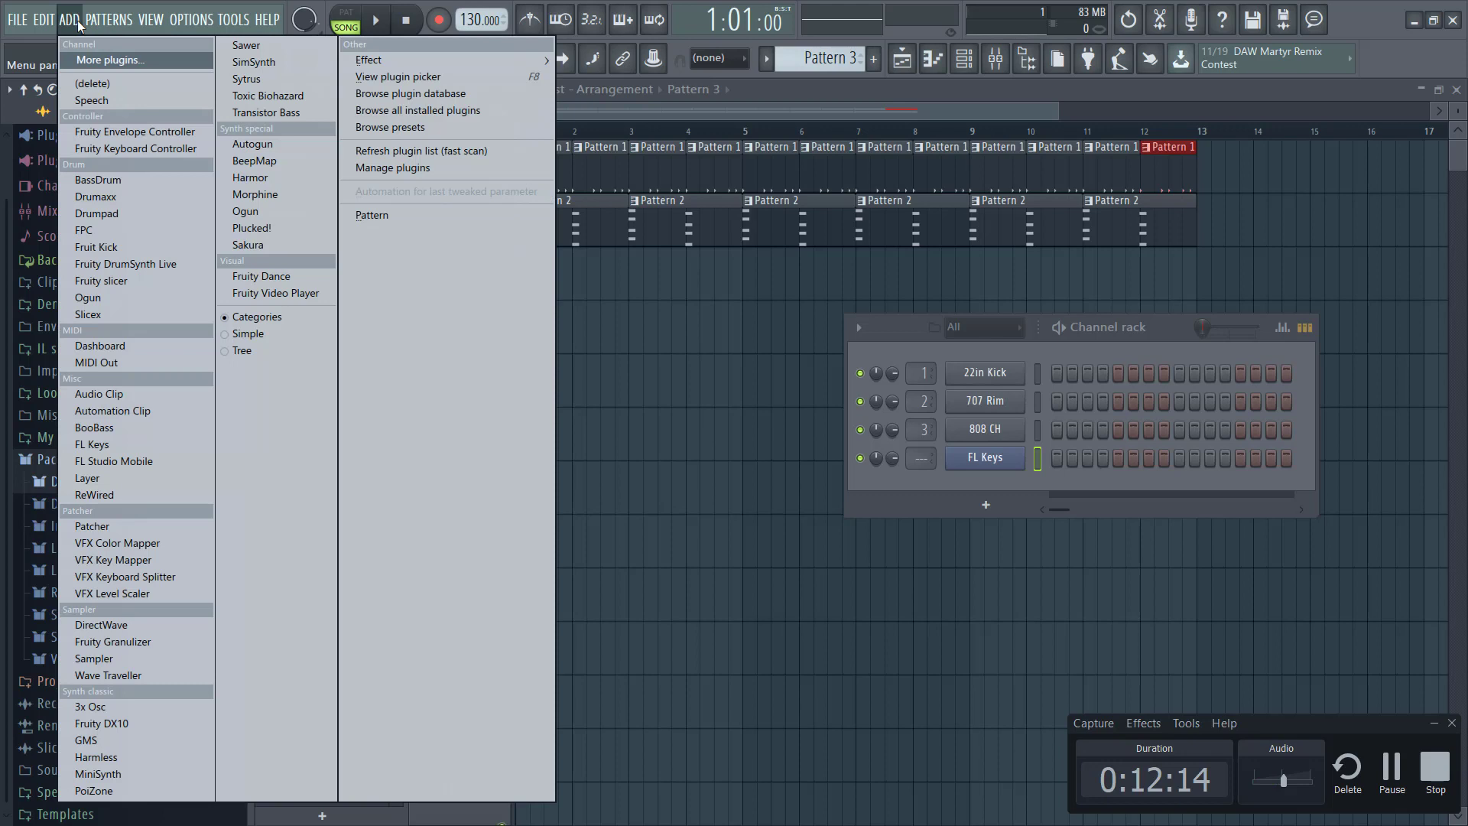
pyautogui.click(274, 80)
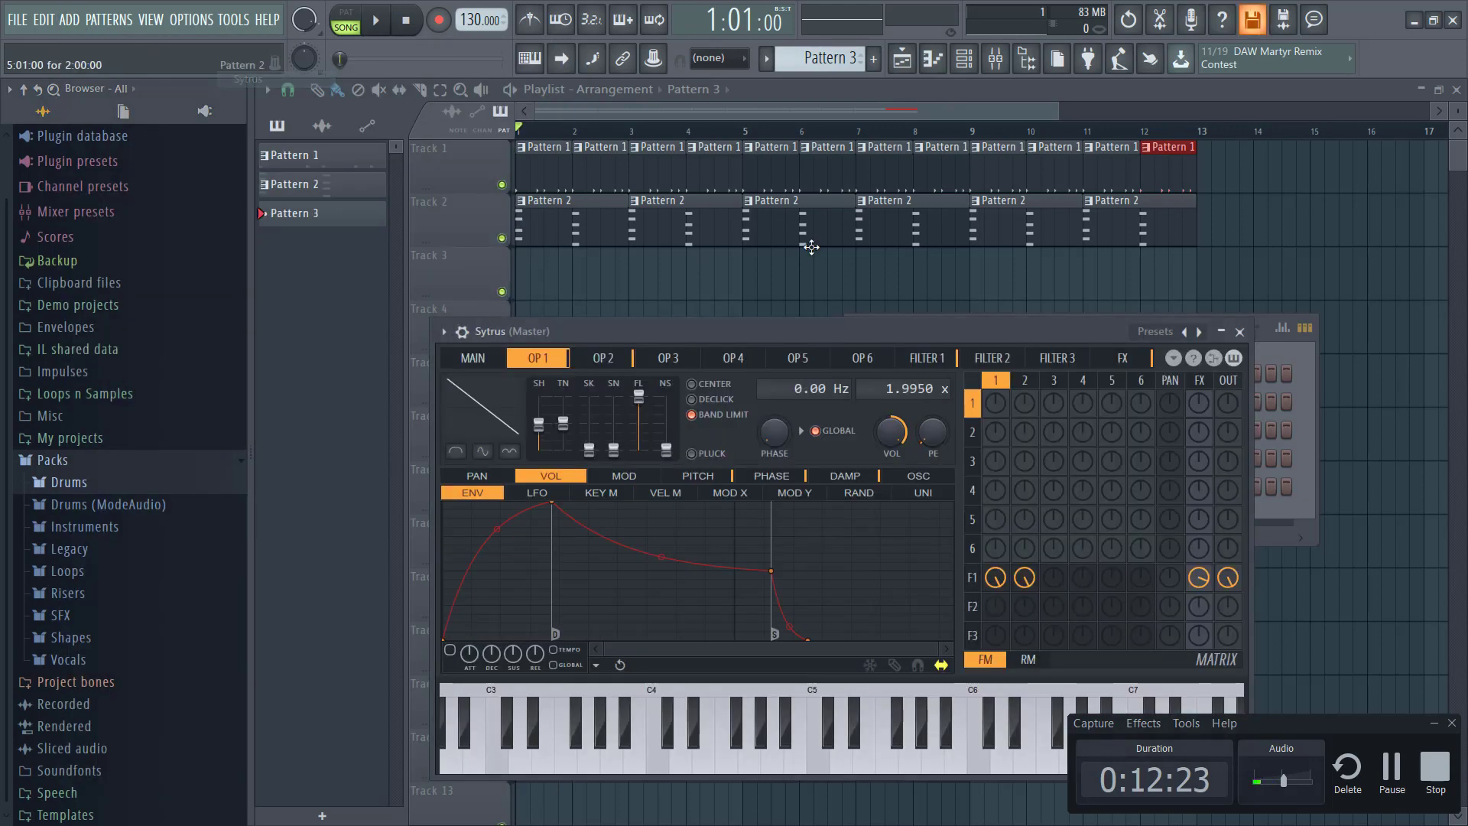
# - Move the Sytrus window clear of the channel rack and load its Deep preset from the Bass category
pyautogui.moveTo(668, 328); pyautogui.dragTo(617, 159)
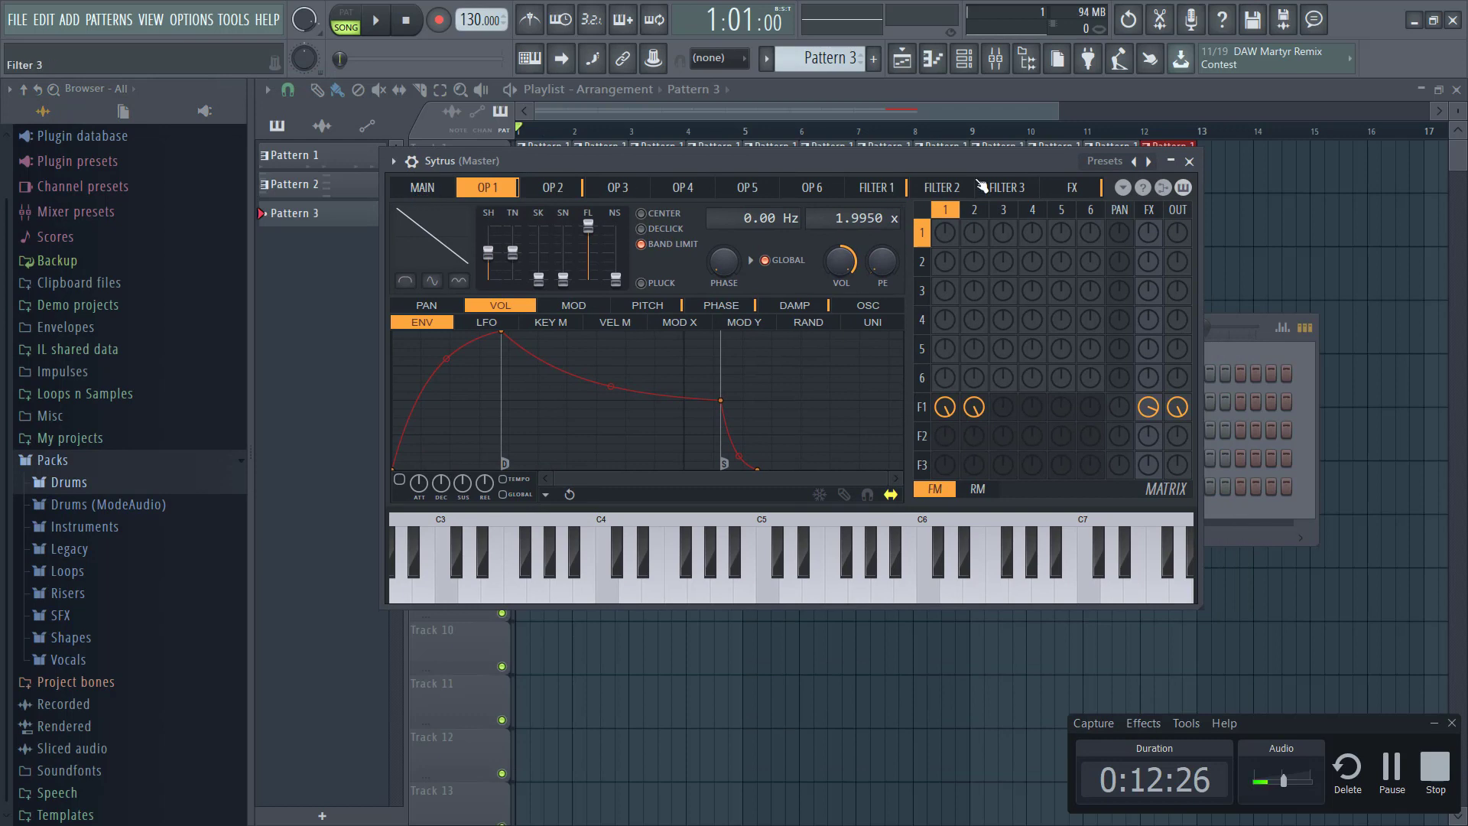
pyautogui.click(393, 162)
pyautogui.click(393, 163)
pyautogui.click(393, 162)
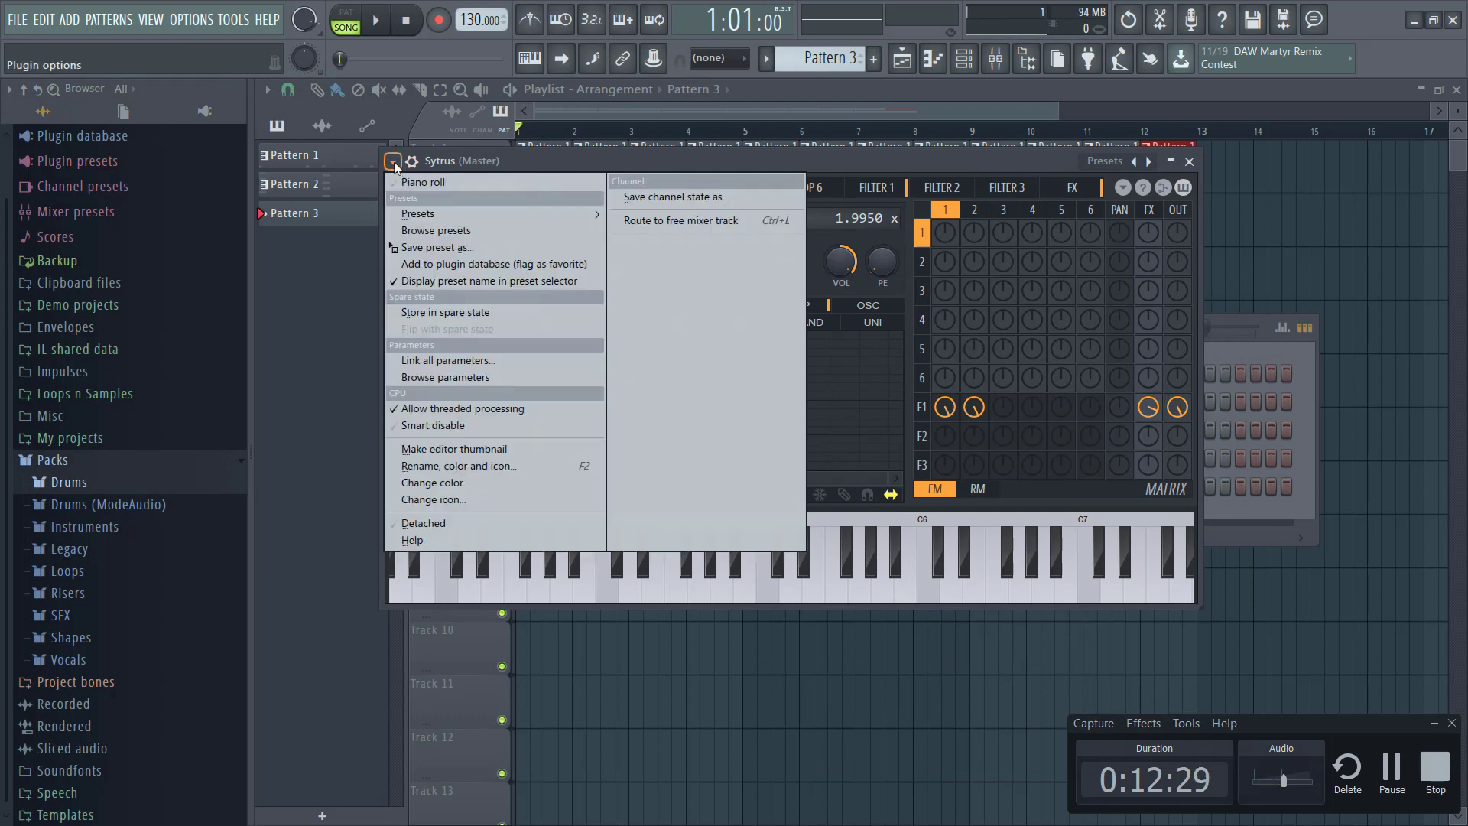
pyautogui.moveTo(421, 214)
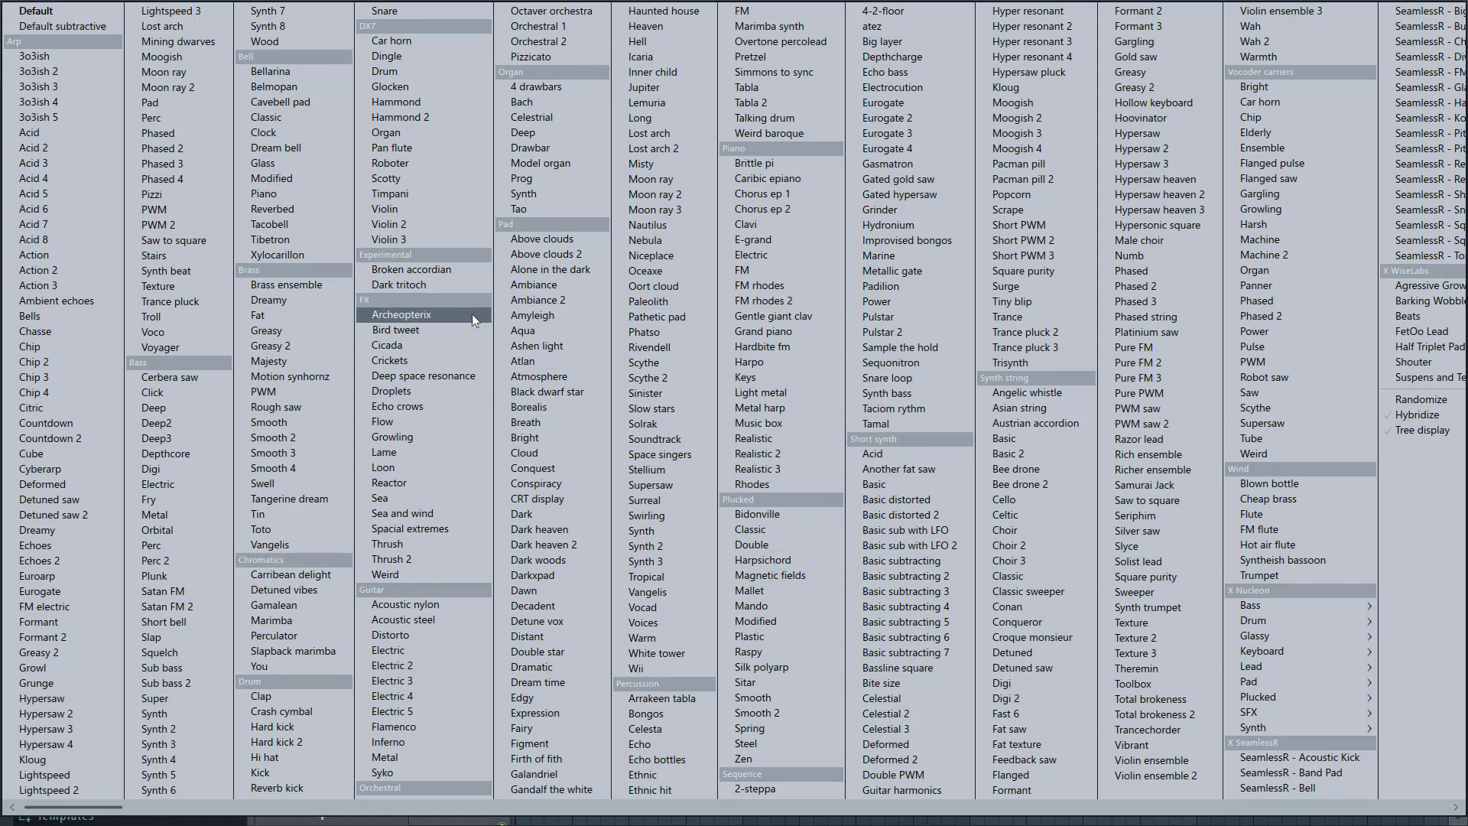
pyautogui.click(185, 409)
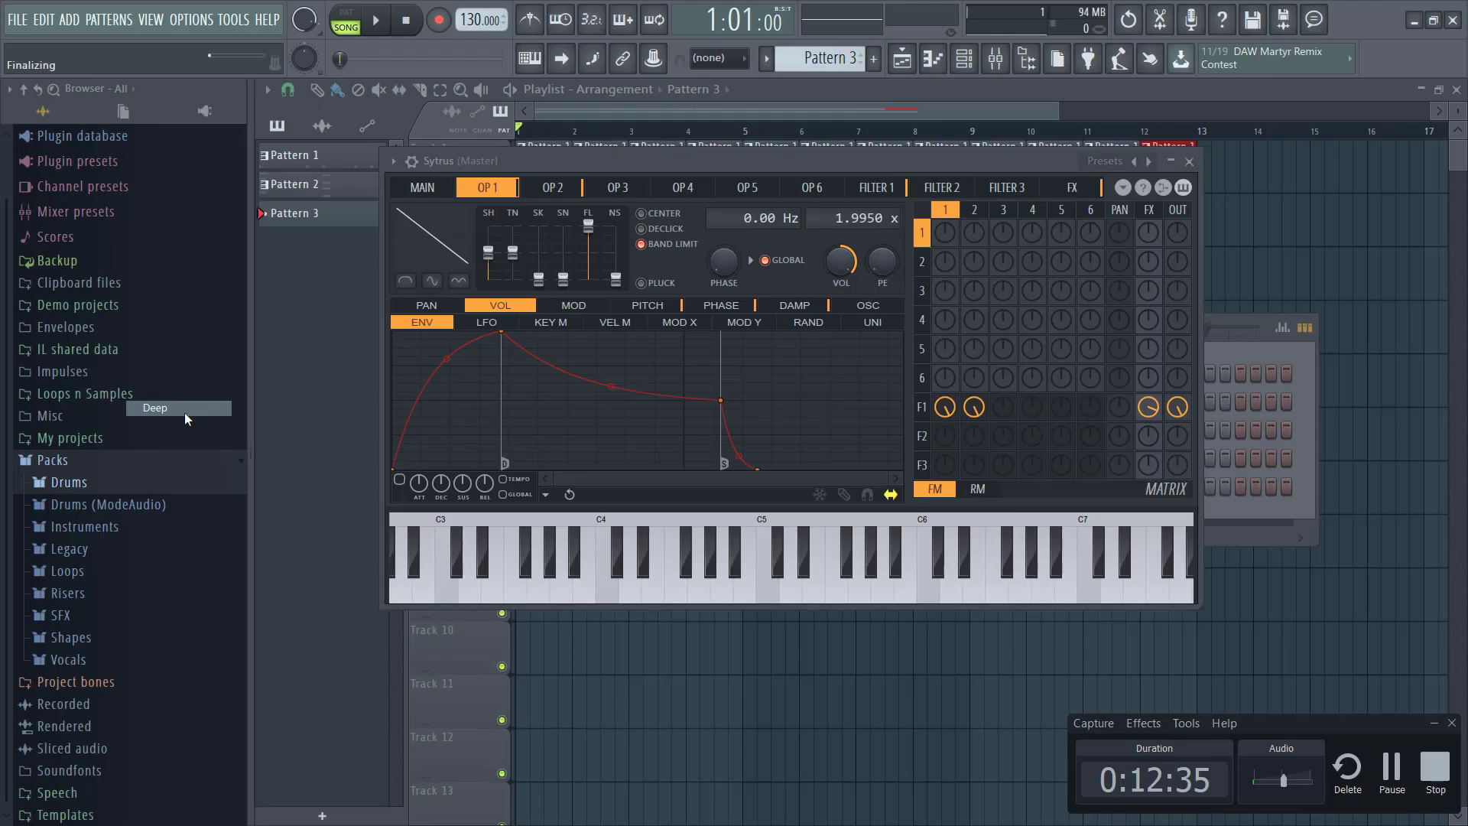
# - Audition the Deep preset with several notes around C4 on the plugin's on-screen piano
pyautogui.click(676, 586)
pyautogui.click(654, 592)
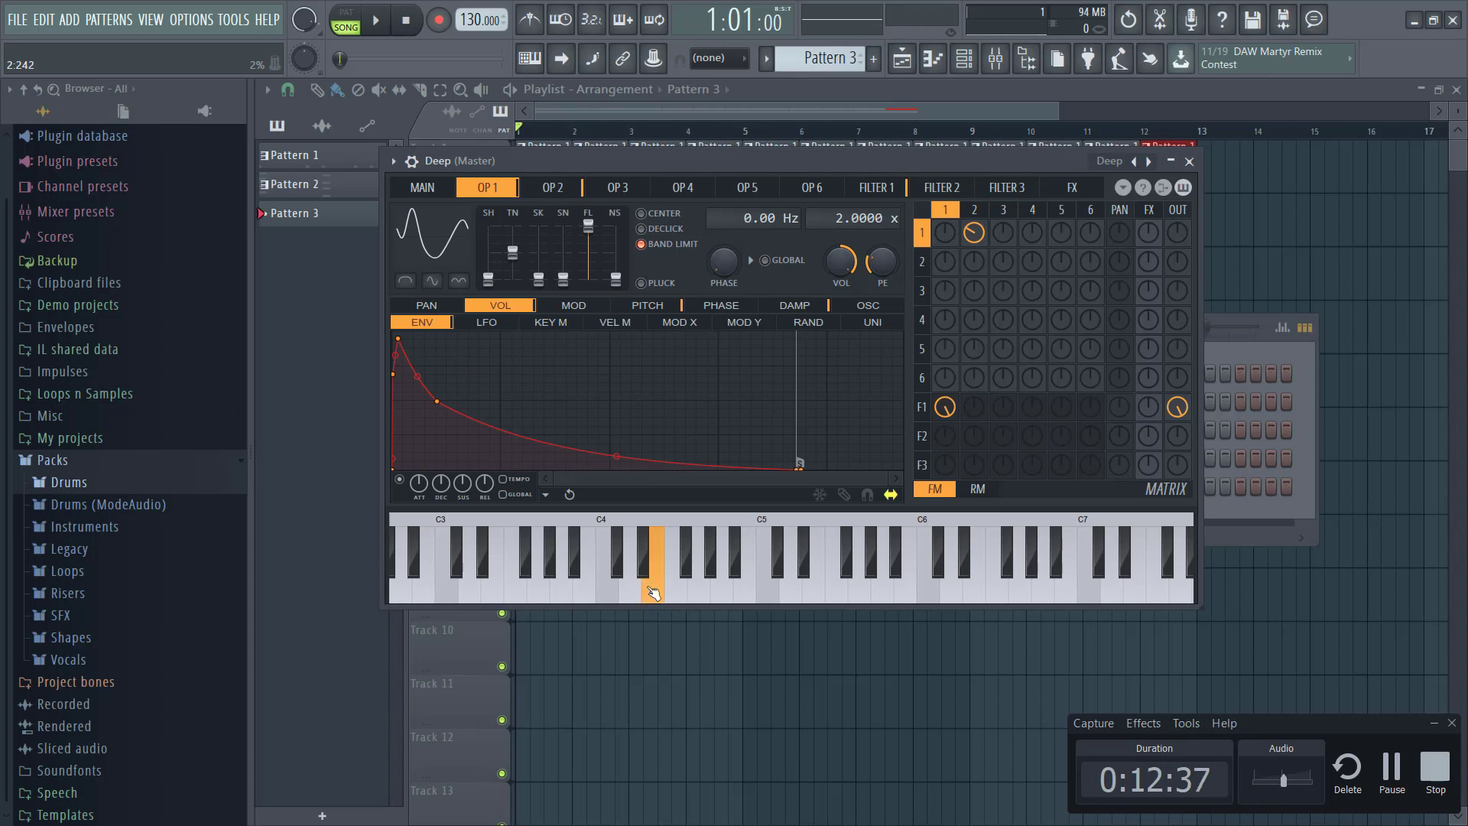
pyautogui.click(632, 595)
pyautogui.click(585, 593)
pyautogui.click(608, 592)
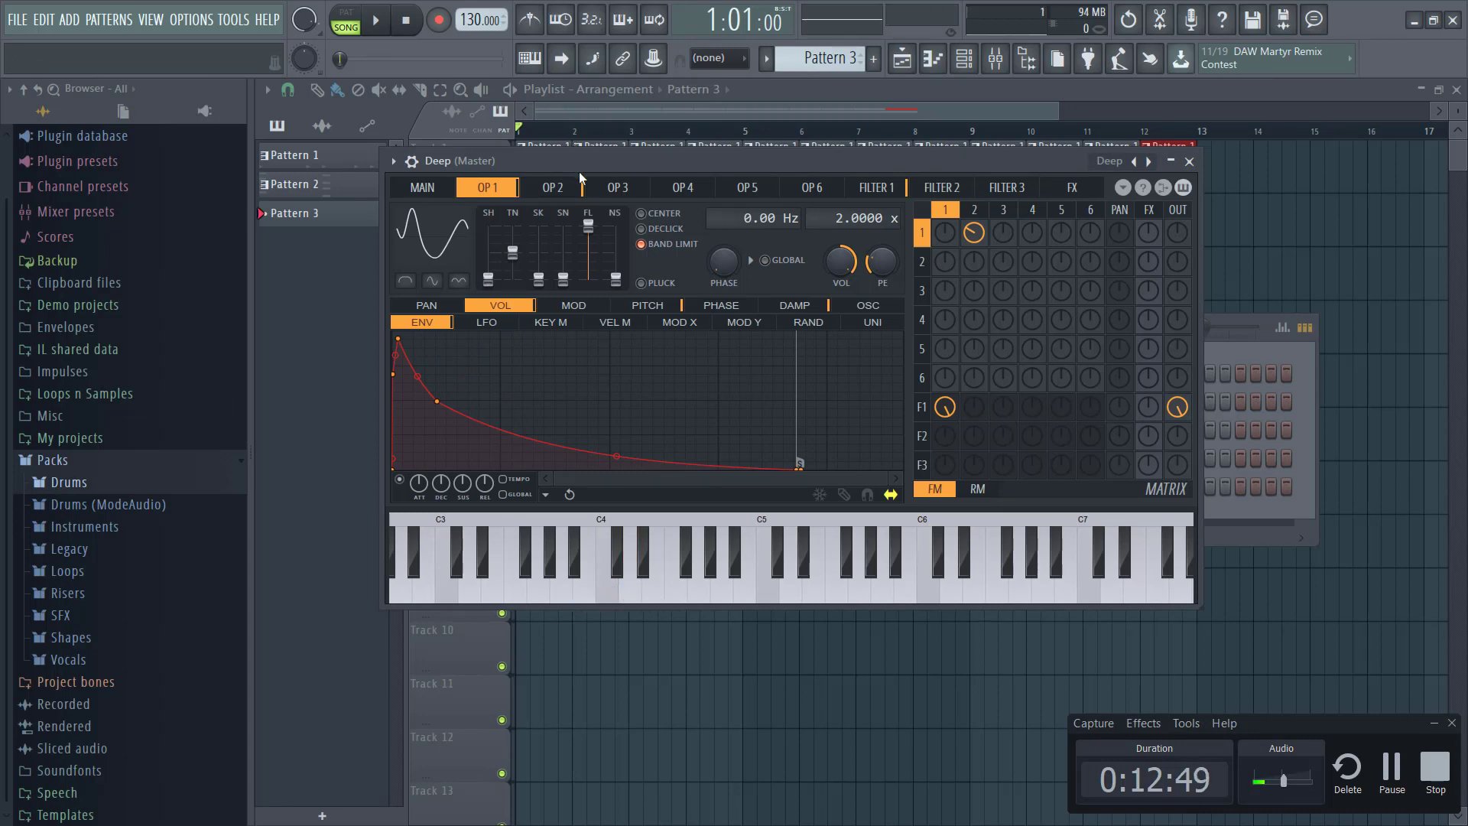
# - Enable the typing keyboard as a piano keyboard, play chords with the Deep preset, and close the synth window
pyautogui.click(531, 60)
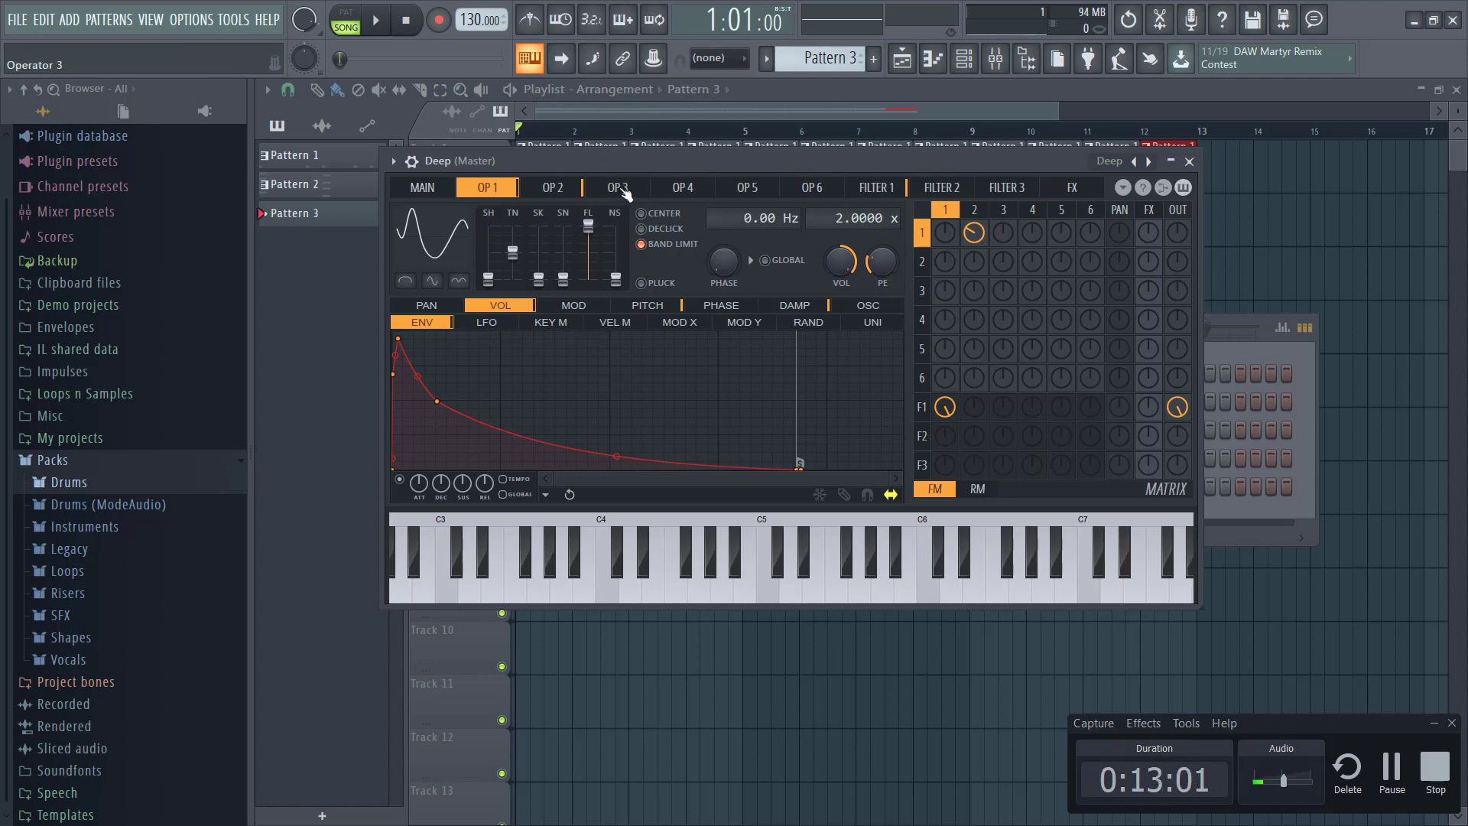
pyautogui.press('z')
pyautogui.press('c')
pyautogui.press('b')
pyautogui.press('x')
pyautogui.press('v')
pyautogui.press('n')
pyautogui.press('m')
pyautogui.press('v')
pyautogui.press('n')
pyautogui.press(',')
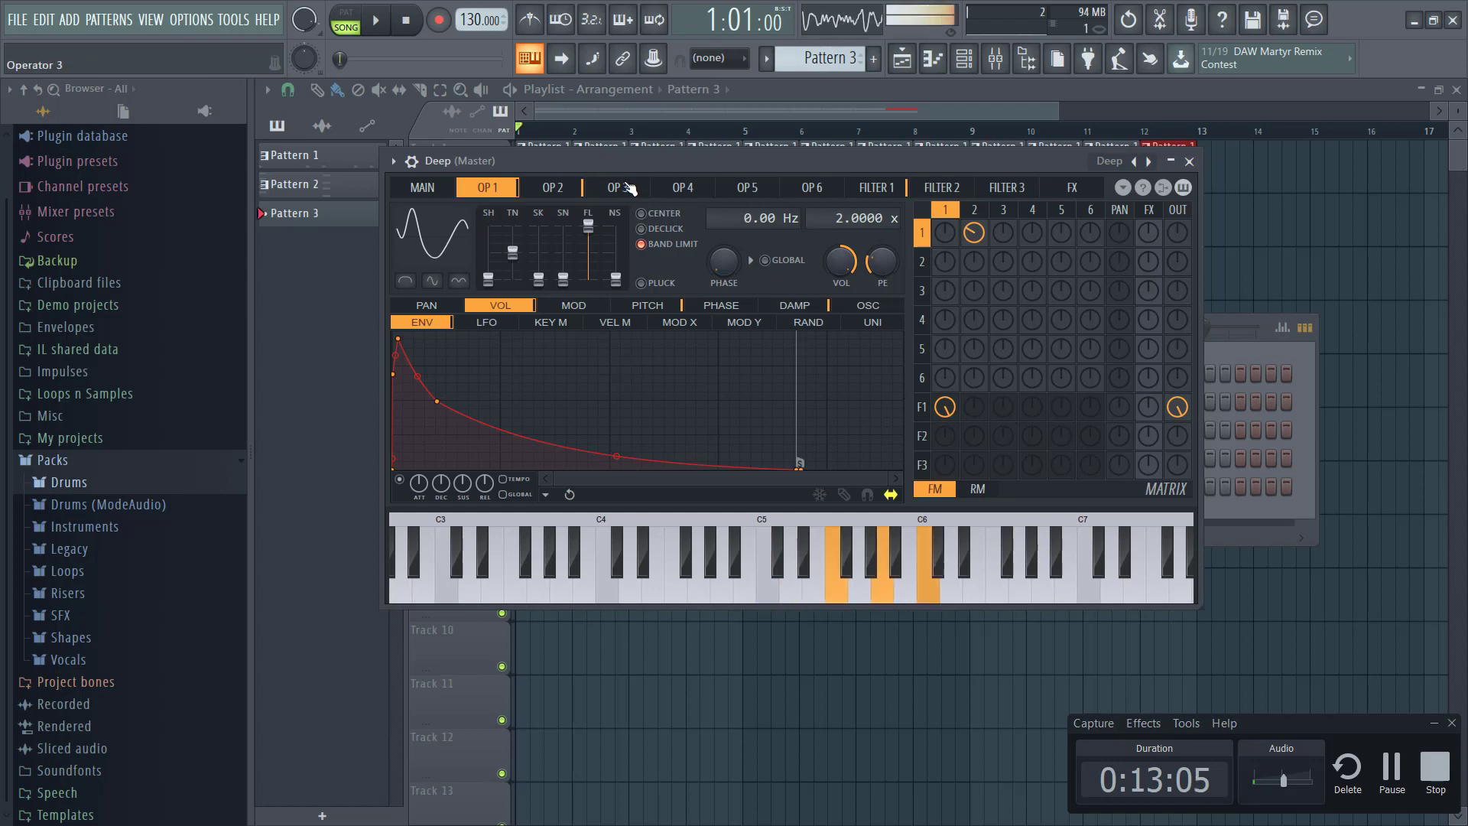
pyautogui.press('v')
pyautogui.press('b')
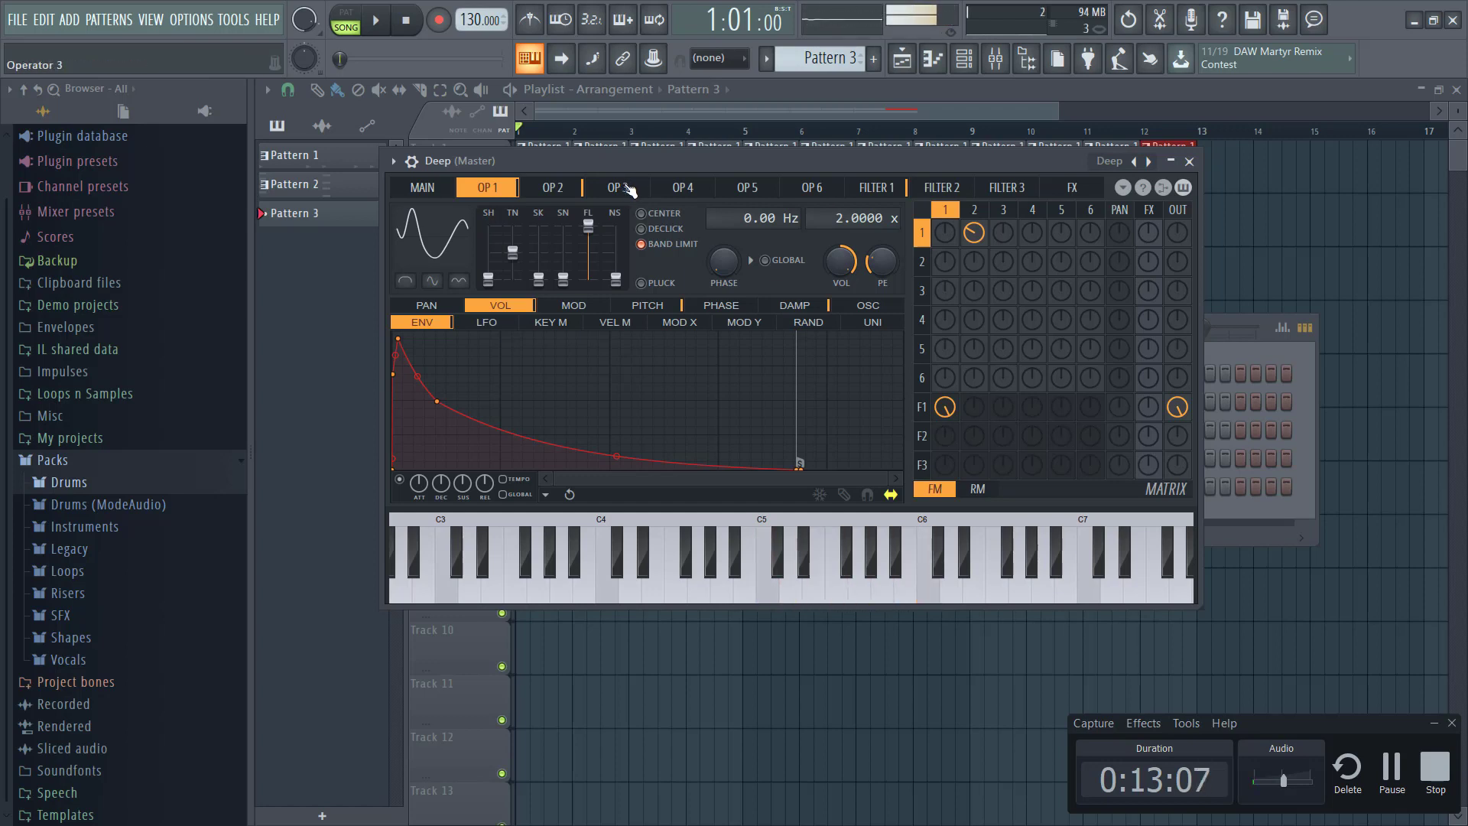
pyautogui.press('x')
pyautogui.press('v')
pyautogui.press('b')
pyautogui.press('z')
pyautogui.press('c')
pyautogui.press('v')
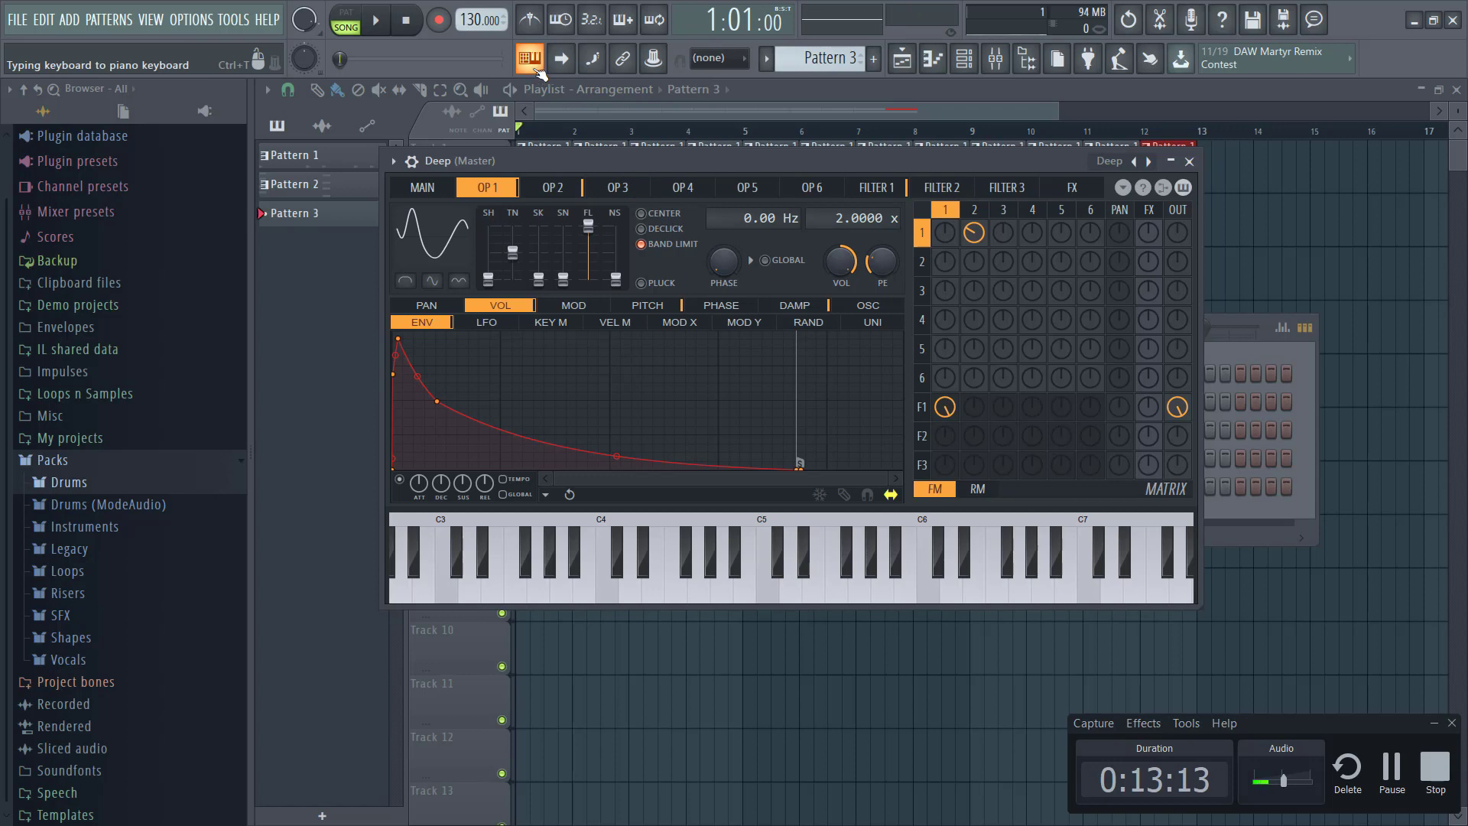
pyautogui.press('w')
pyautogui.press('r')
pyautogui.press('y')
pyautogui.press('e')
pyautogui.press('t')
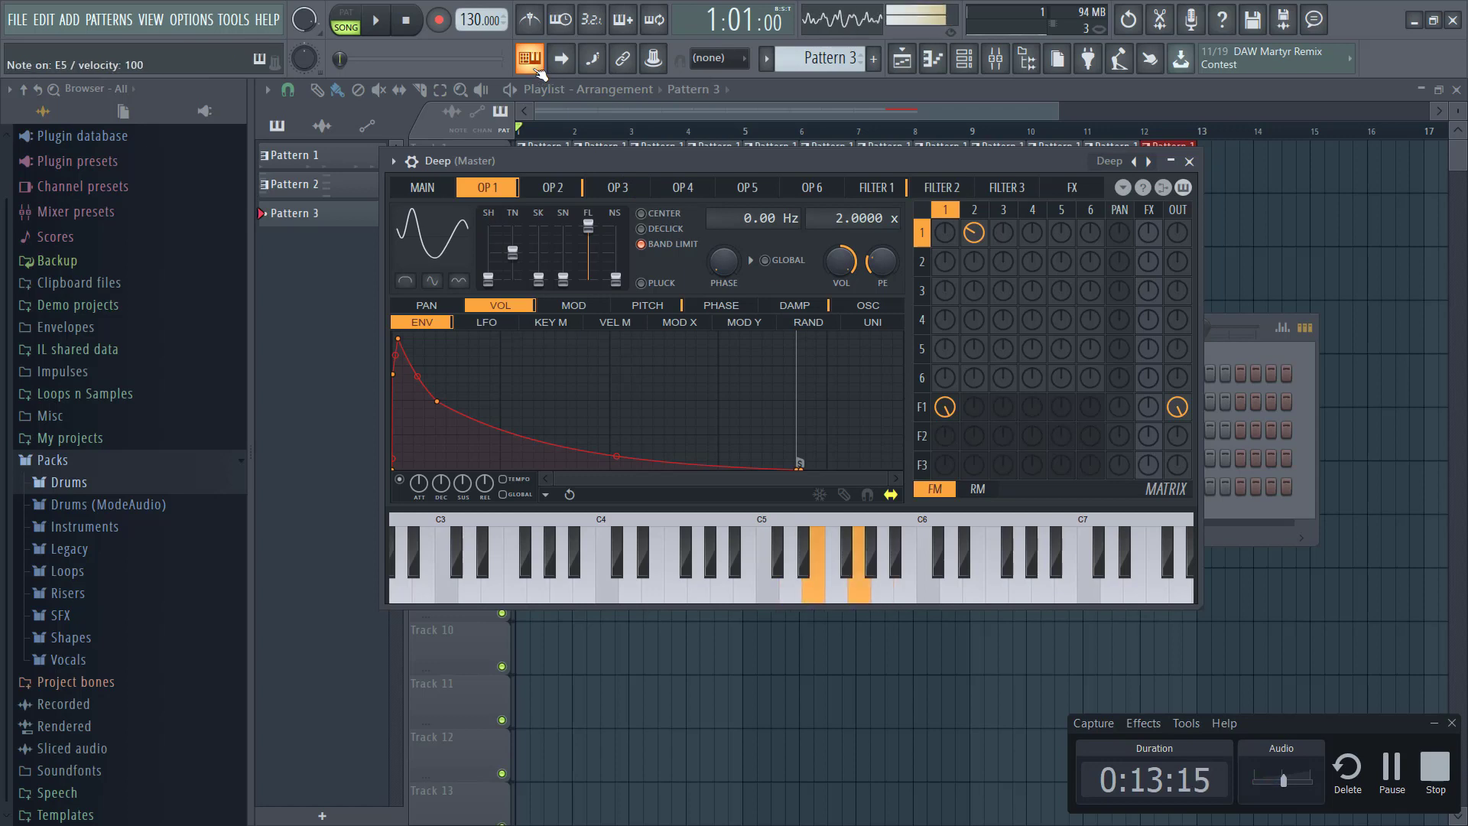
pyautogui.press('r')
pyautogui.press('y')
pyautogui.press('i')
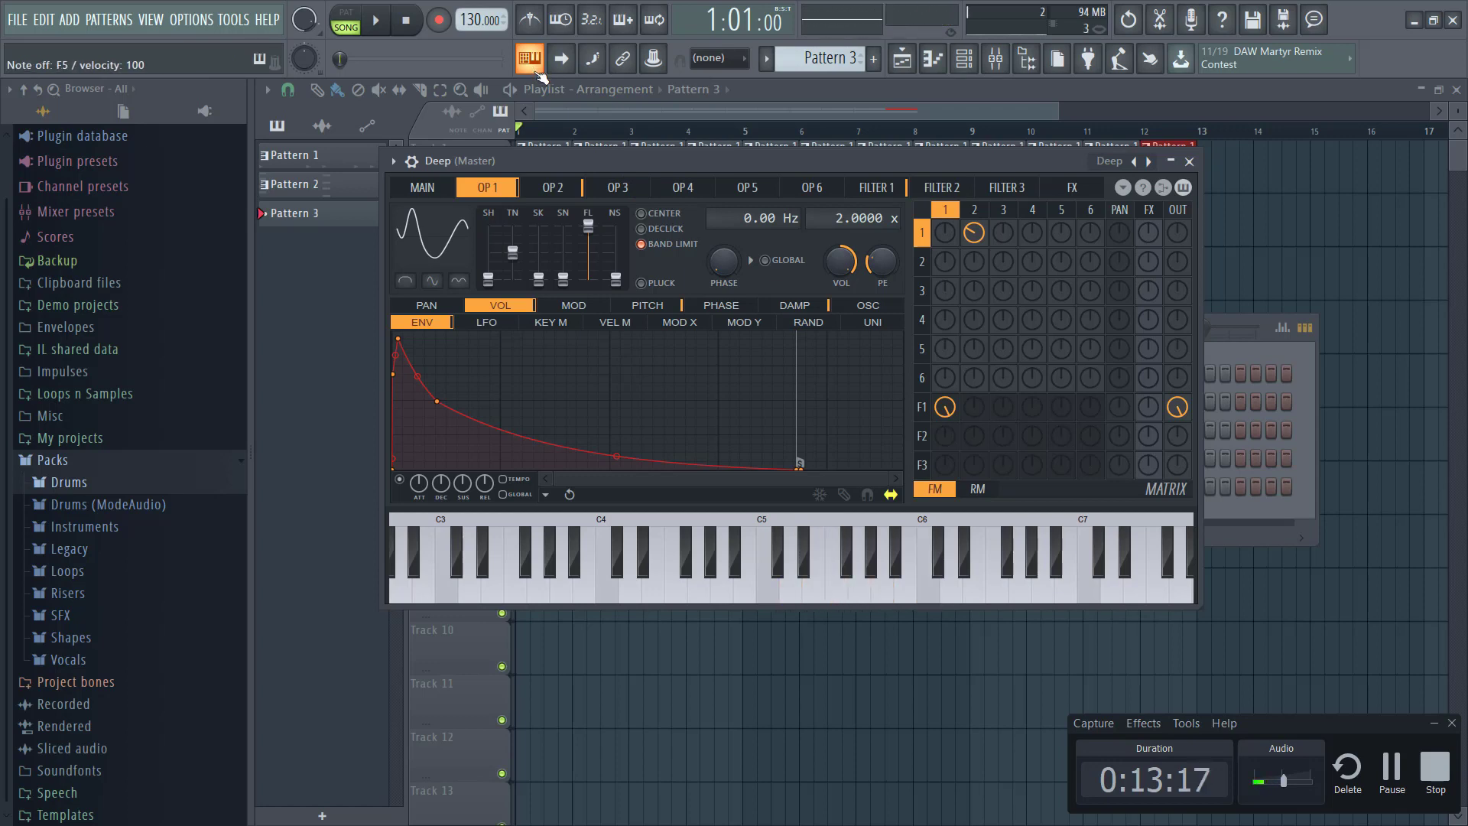
pyautogui.click(1190, 161)
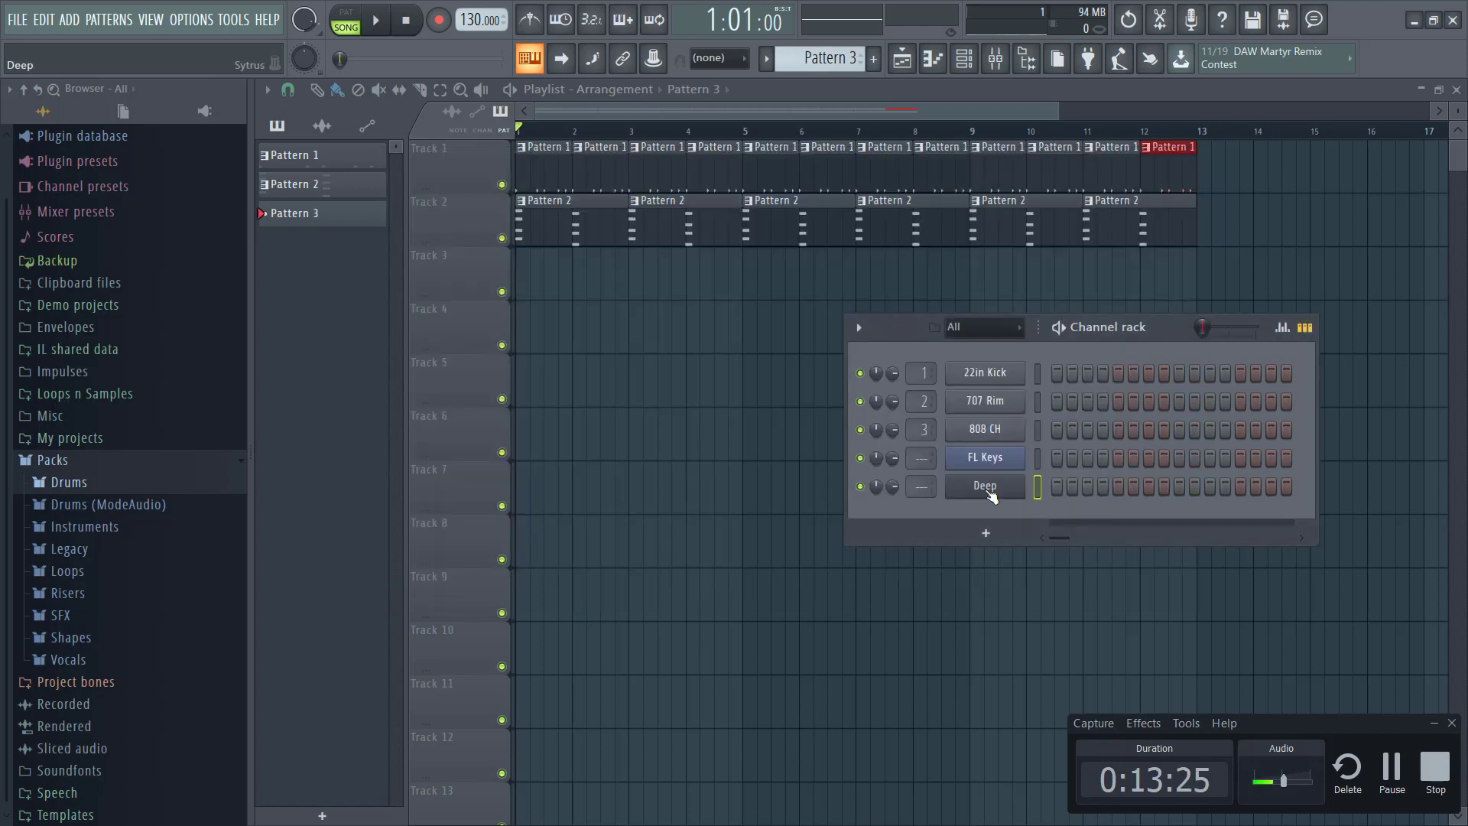
# - Look at the Deep channel's piano roll in Pattern 3 and return to the playlist
pyautogui.rightClick(986, 486)
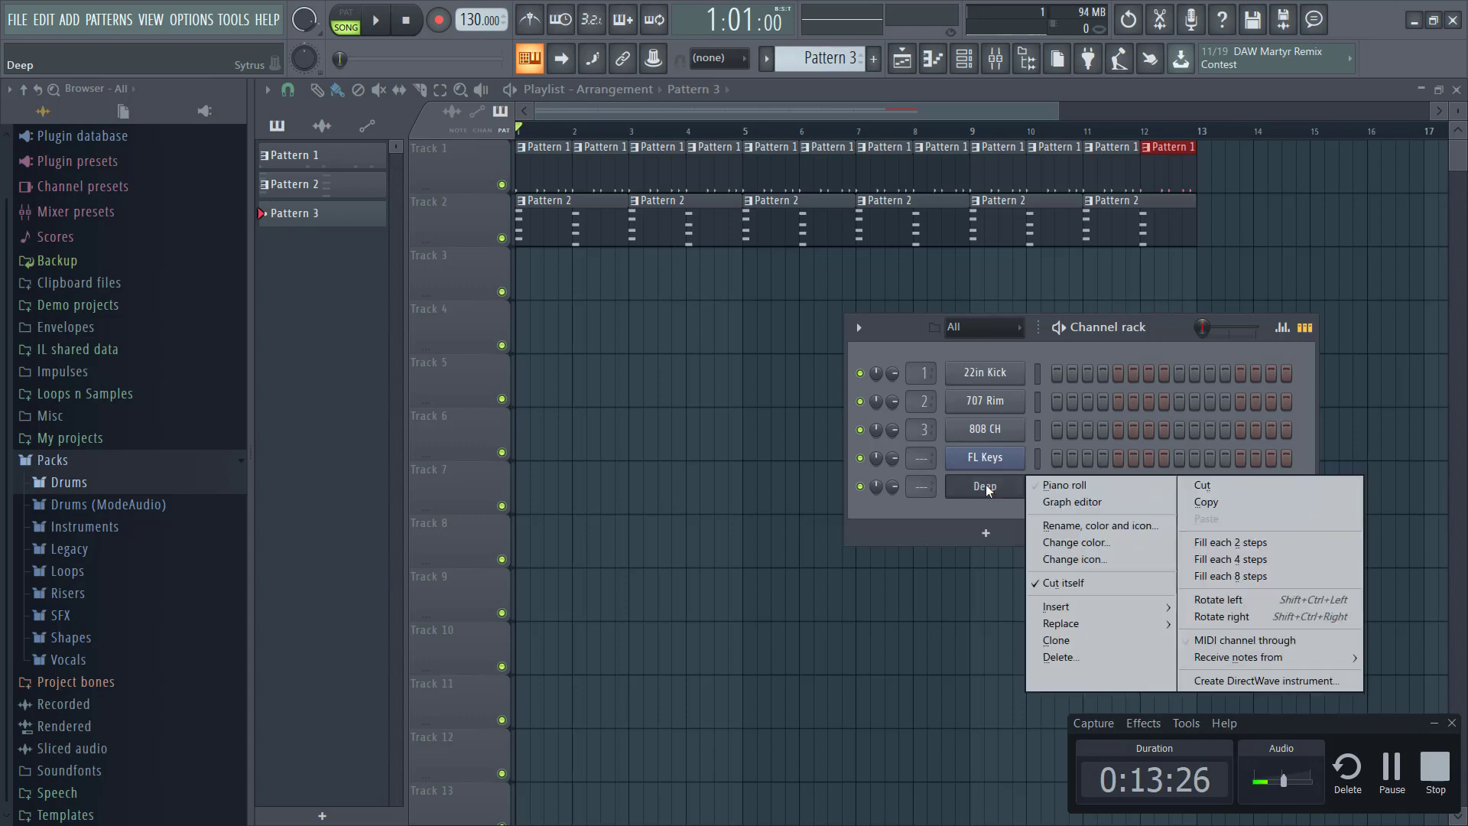
pyautogui.click(1048, 486)
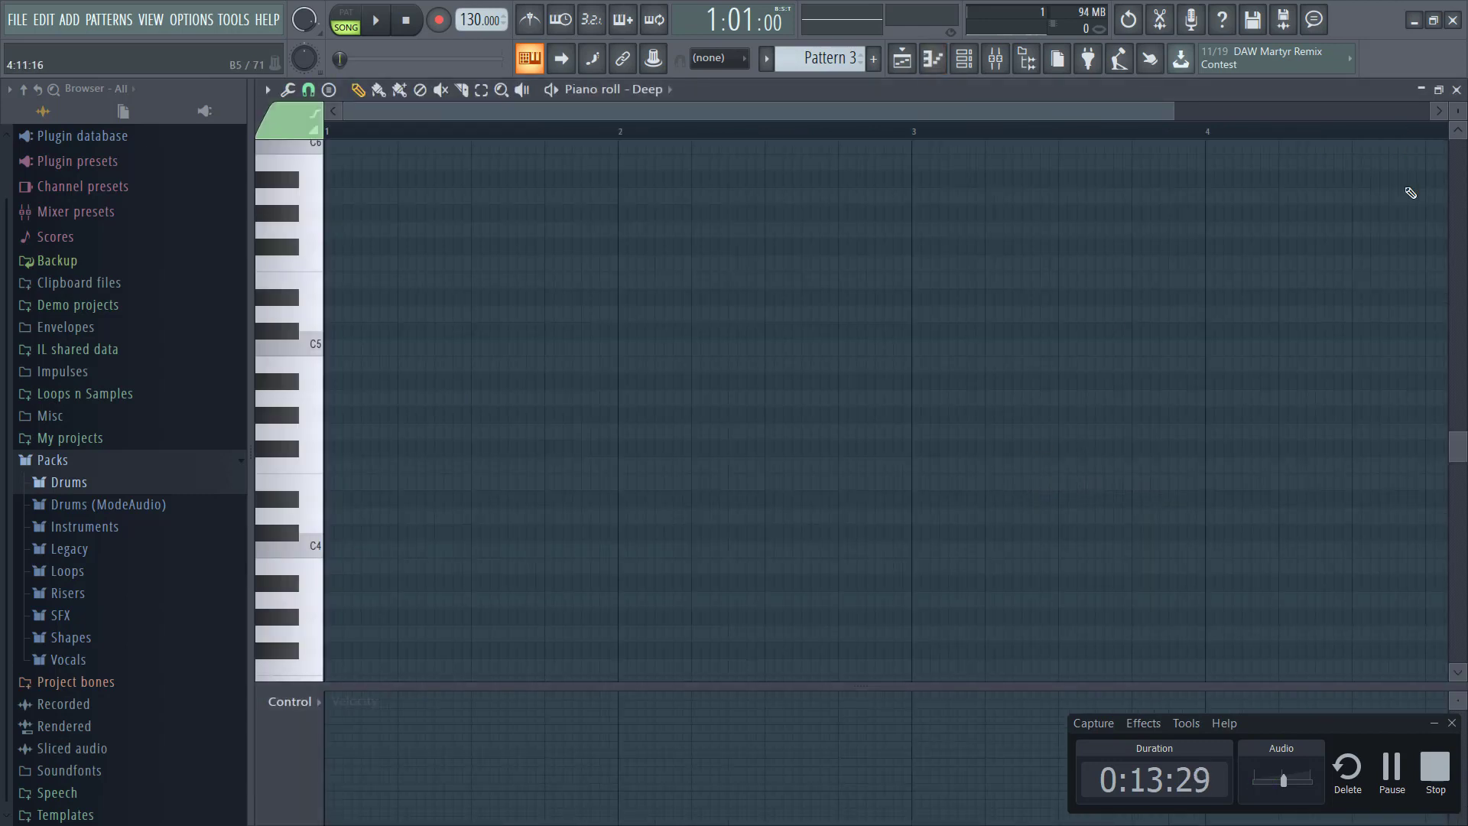
pyautogui.click(1457, 90)
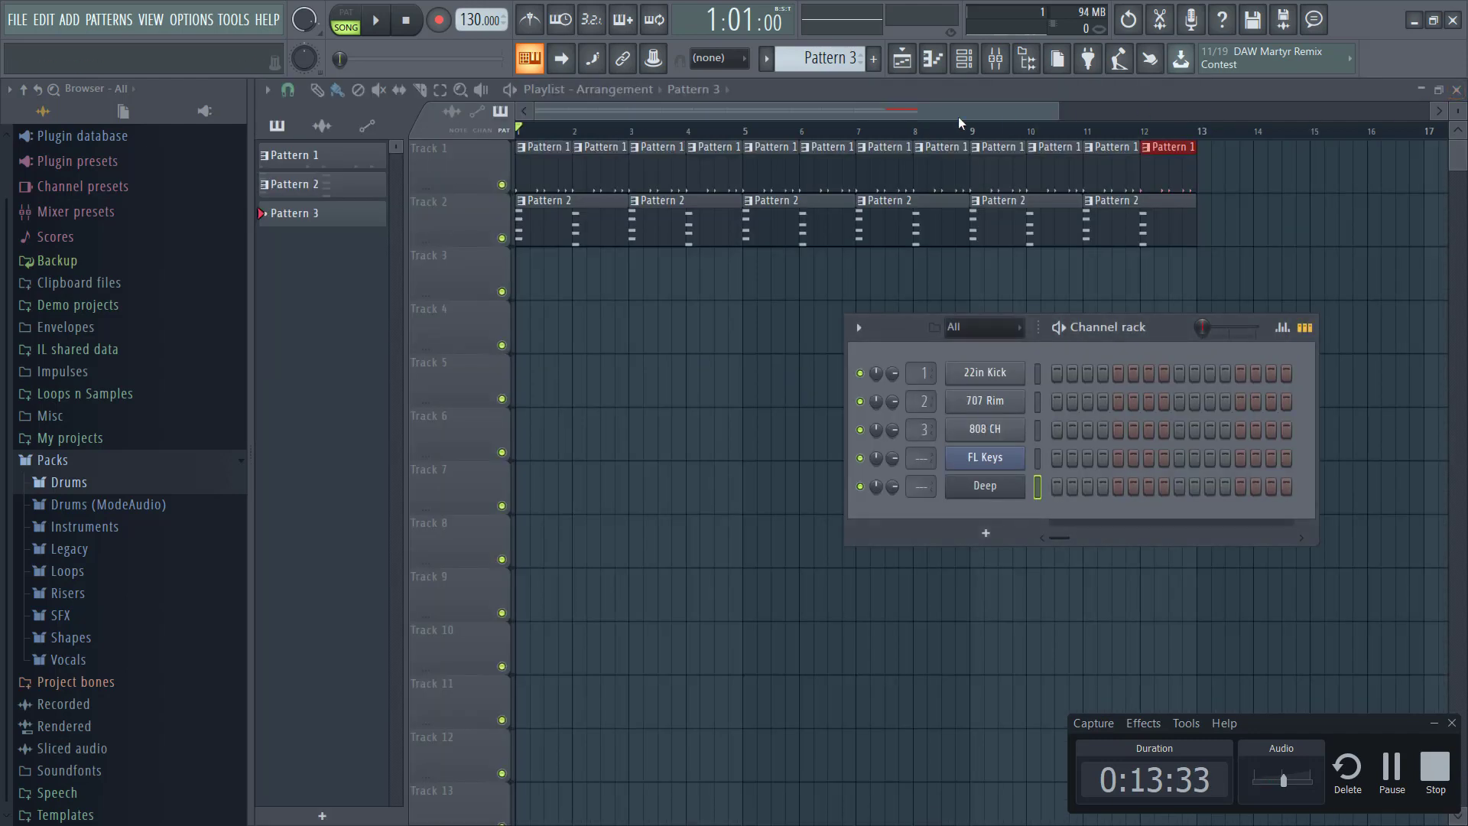
# - Copy all the FL Keys chord notes from Pattern 2 into the Deep channel's piano roll in Pattern 3
pyautogui.doubleClick(781, 223)
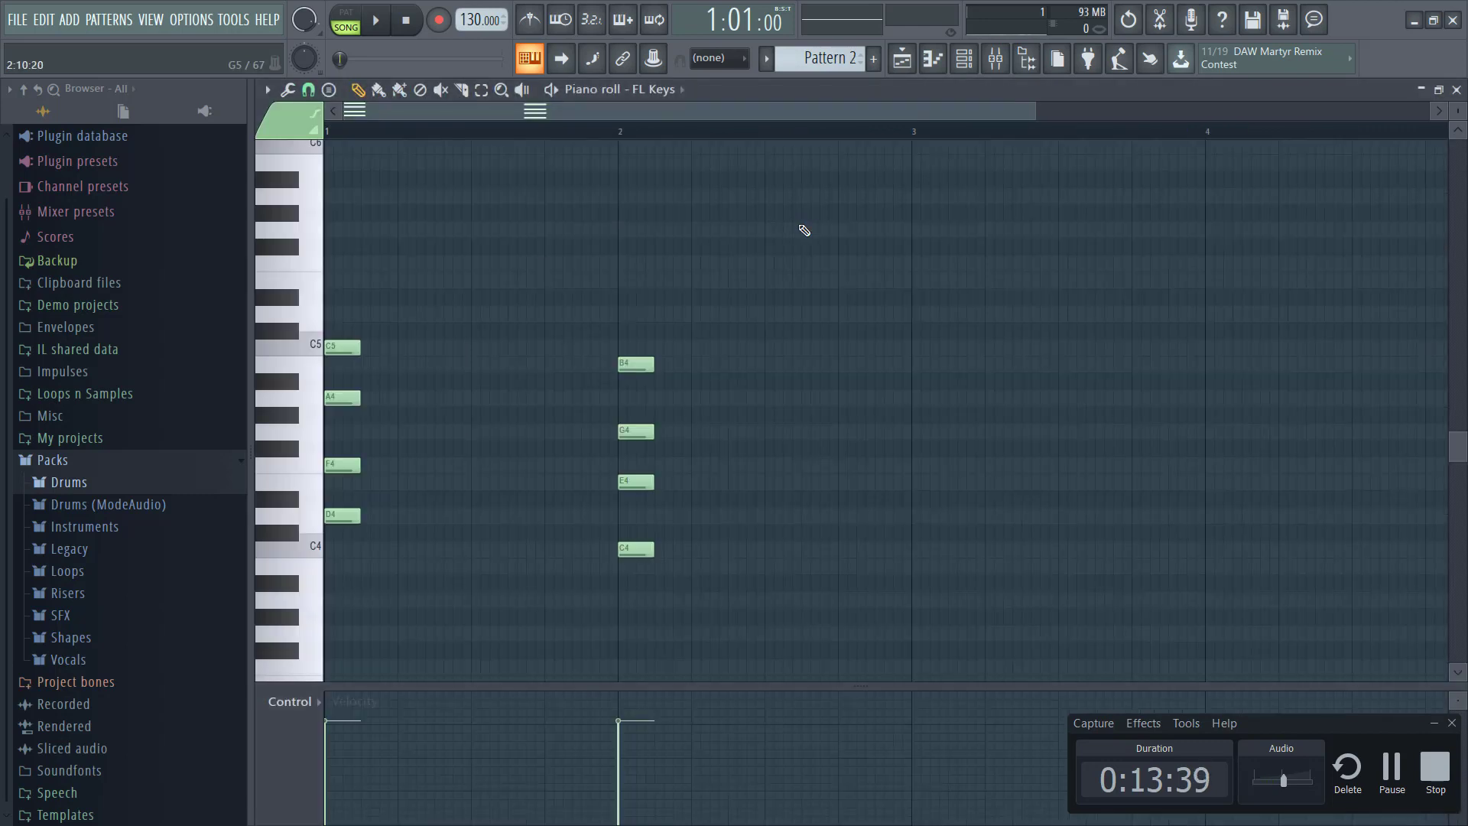
pyautogui.hotkey('ctrl', 'a')
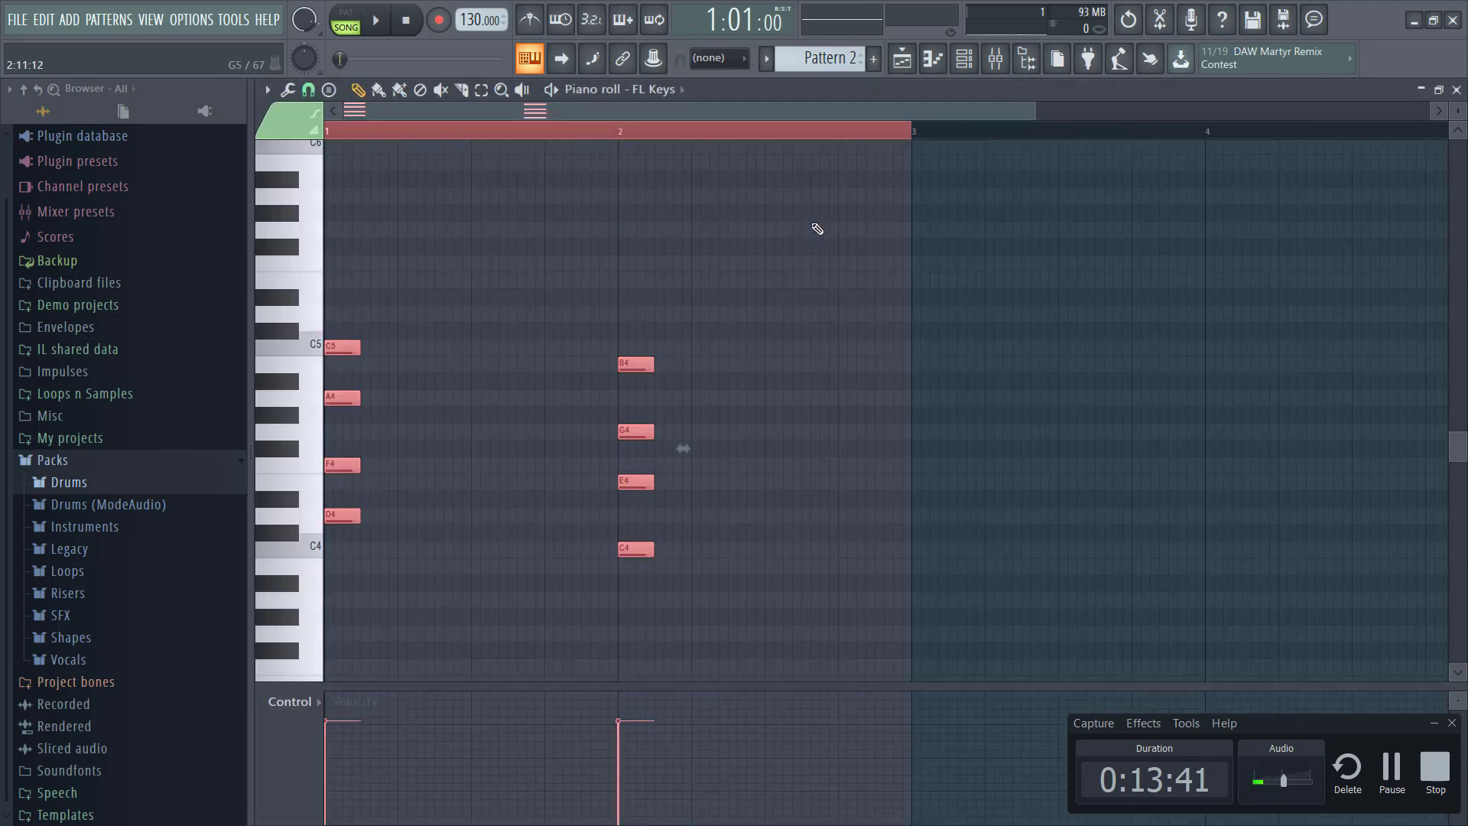
pyautogui.click(1457, 91)
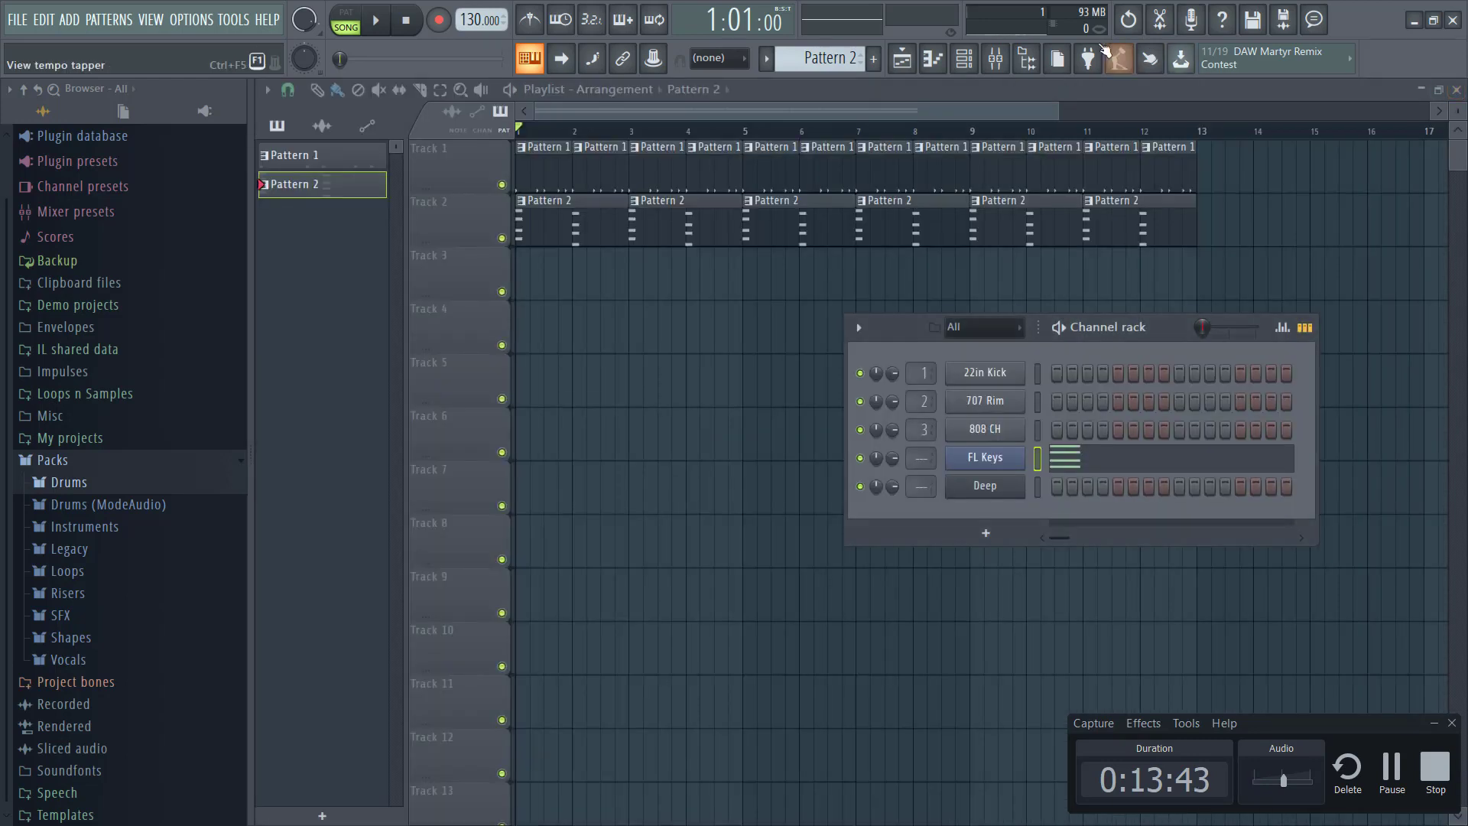
pyautogui.moveTo(845, 54); pyautogui.dragTo(844, 46)
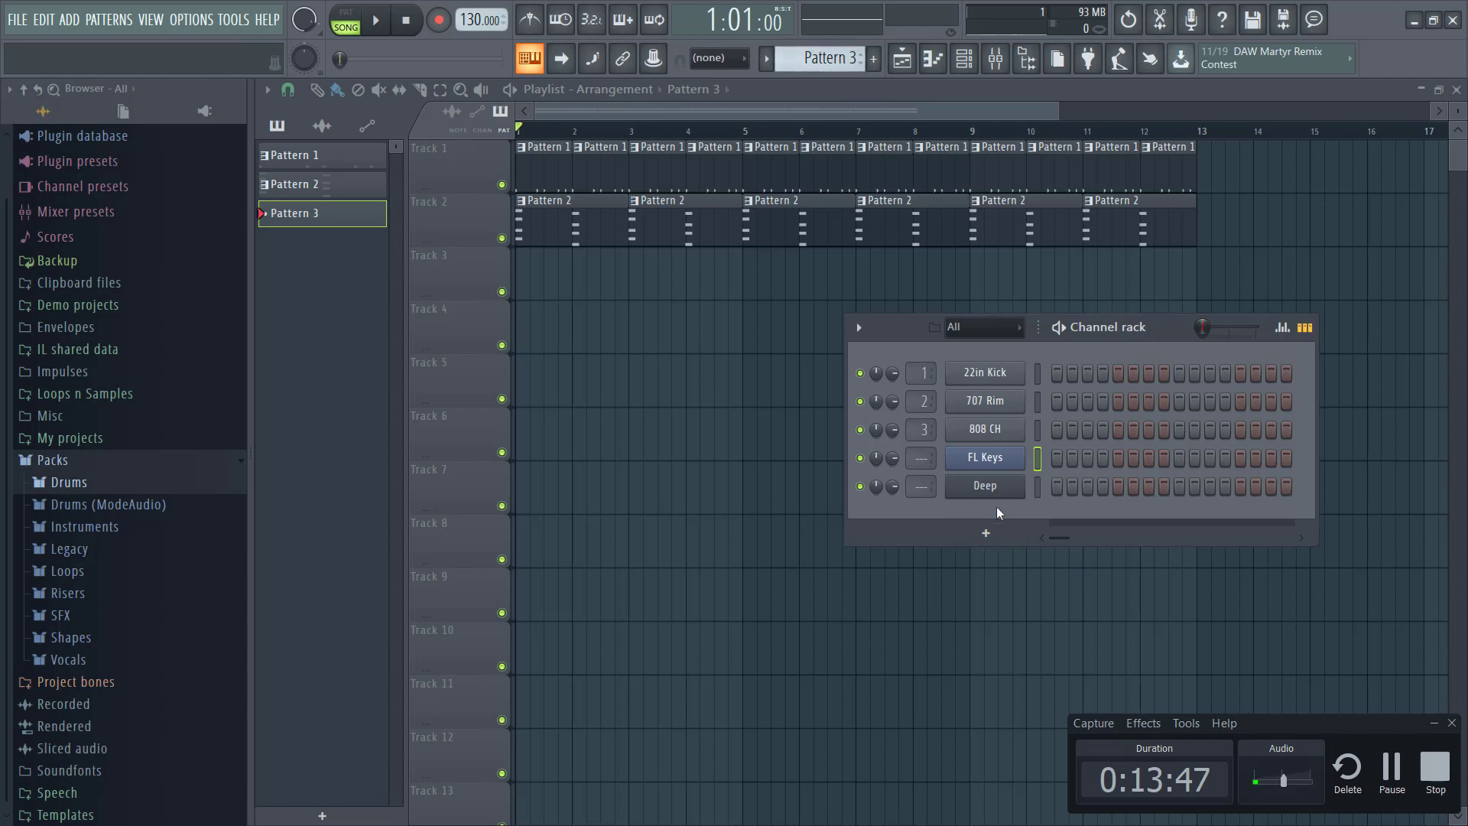
pyautogui.rightClick(1019, 487)
pyautogui.click(1046, 485)
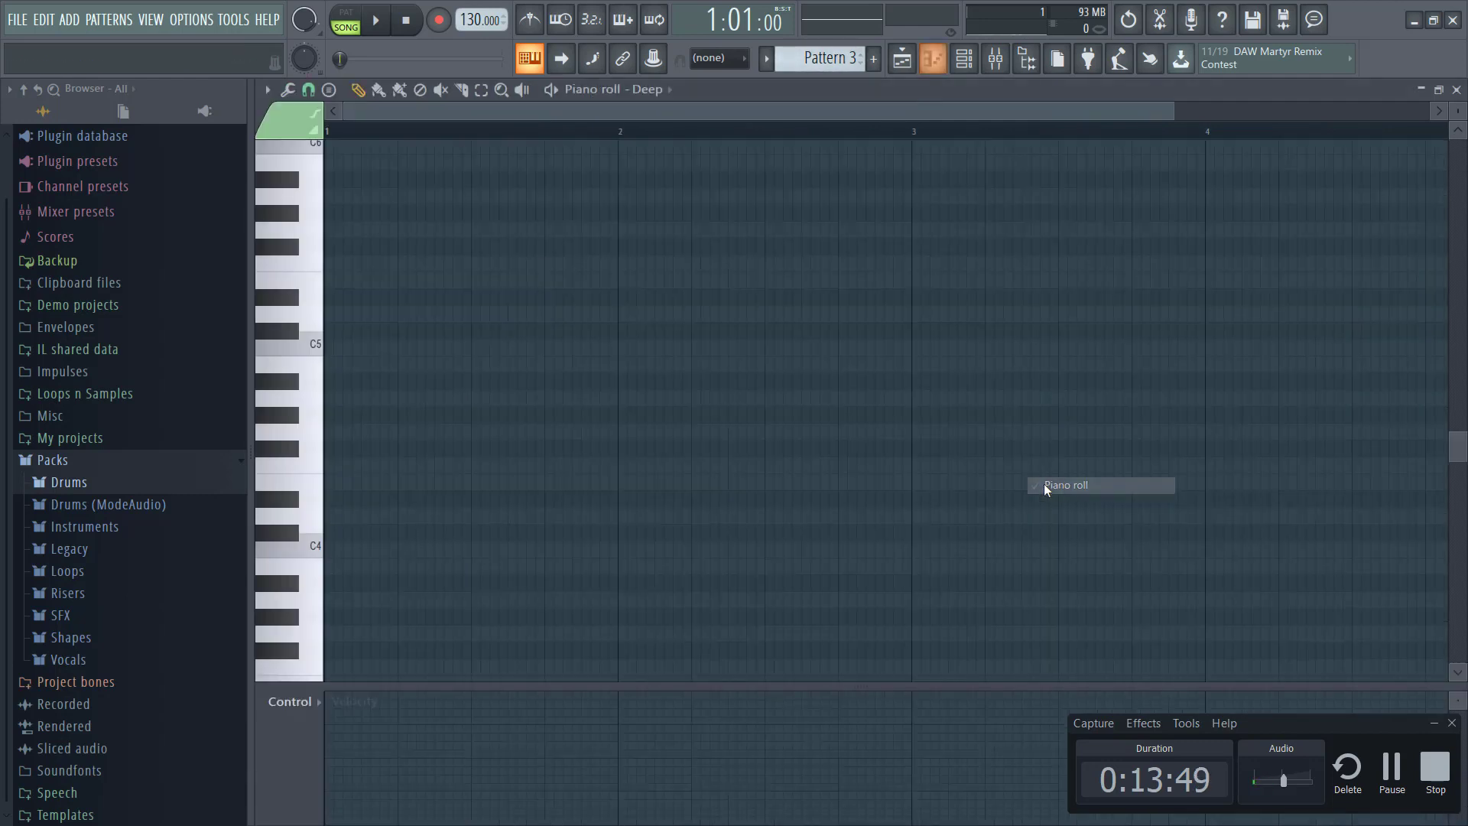
pyautogui.hotkey('ctrl', 'v')
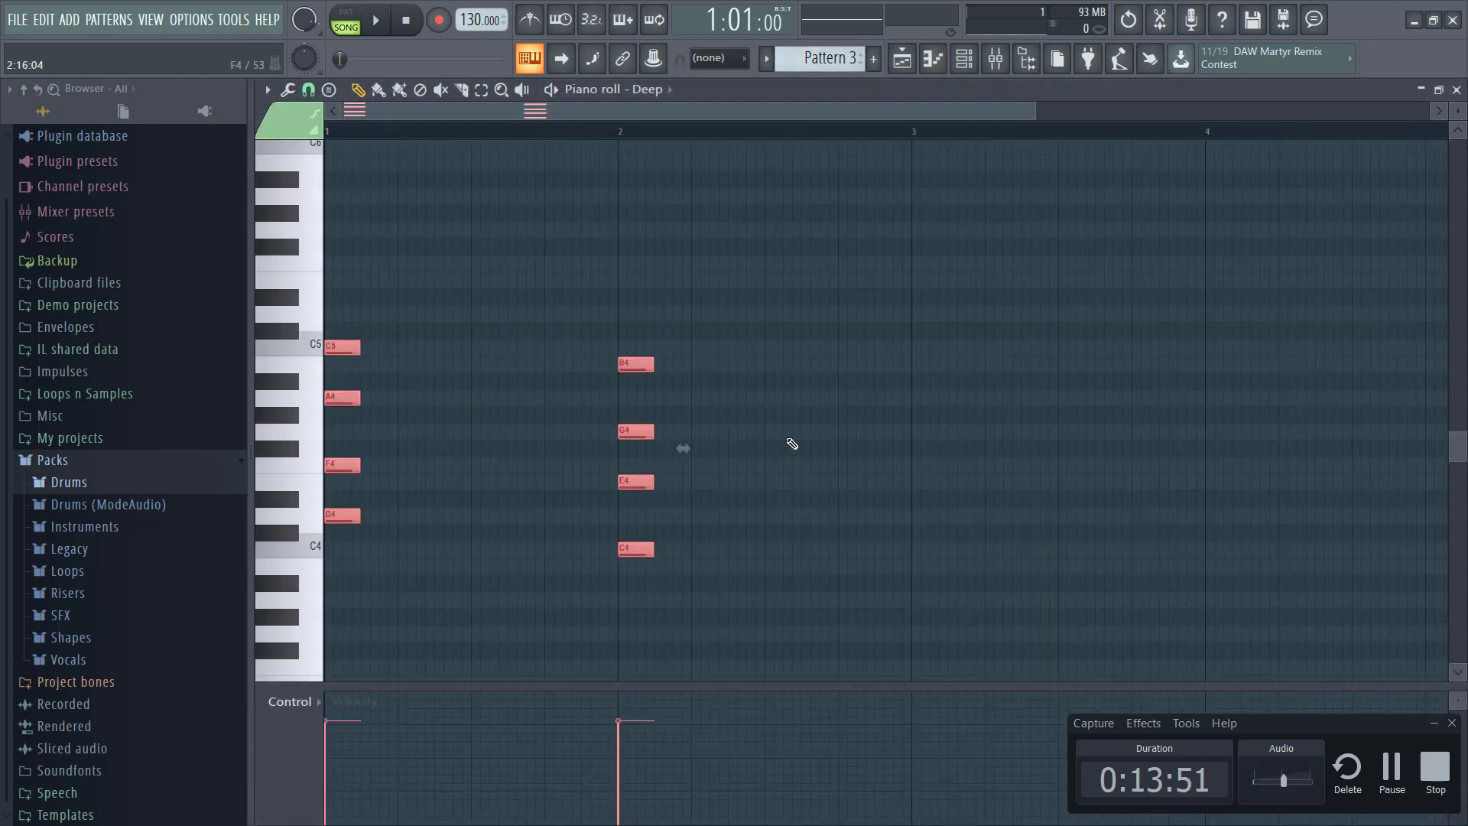
# - Delete the upper three notes of both pasted chords, keeping only D4 in bar 1 and C4 in bar 2
pyautogui.keyDown('ctrl'); pyautogui.click(465, 382); pyautogui.keyUp('ctrl')
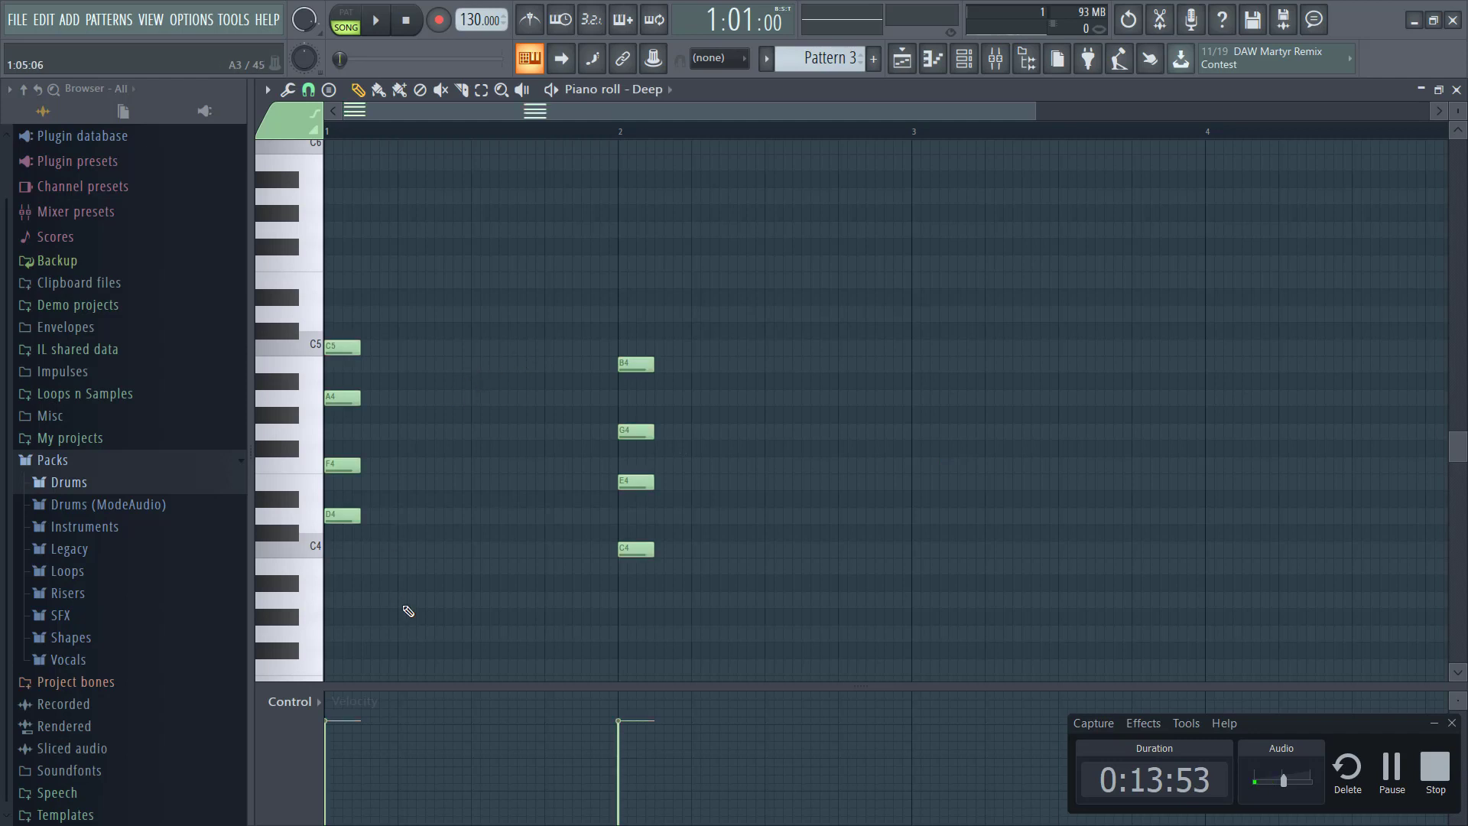
pyautogui.rightClick(350, 465)
pyautogui.rightClick(348, 398)
pyautogui.rightClick(349, 348)
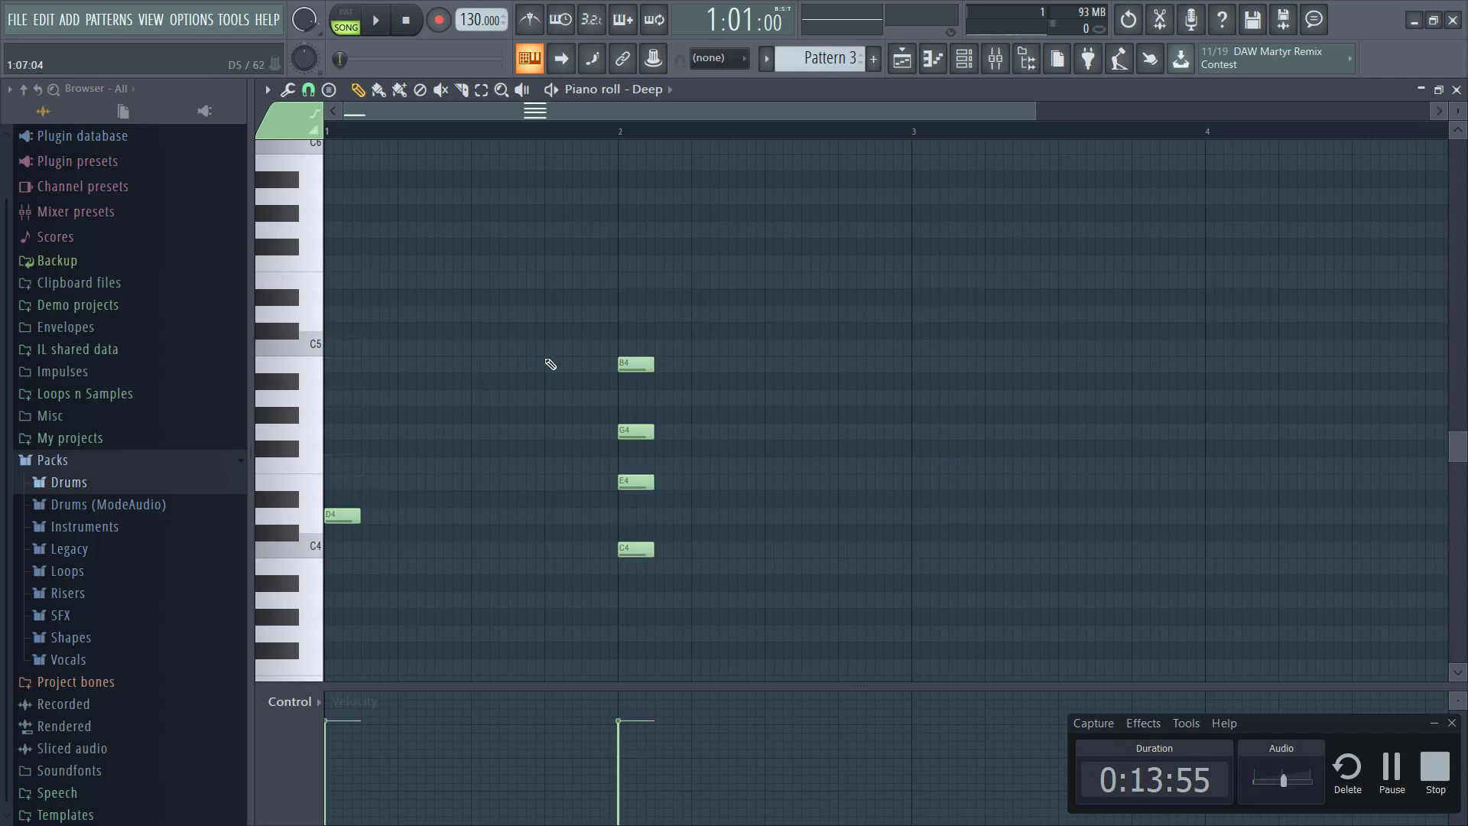
pyautogui.rightClick(636, 364)
pyautogui.rightClick(637, 432)
pyautogui.rightClick(638, 482)
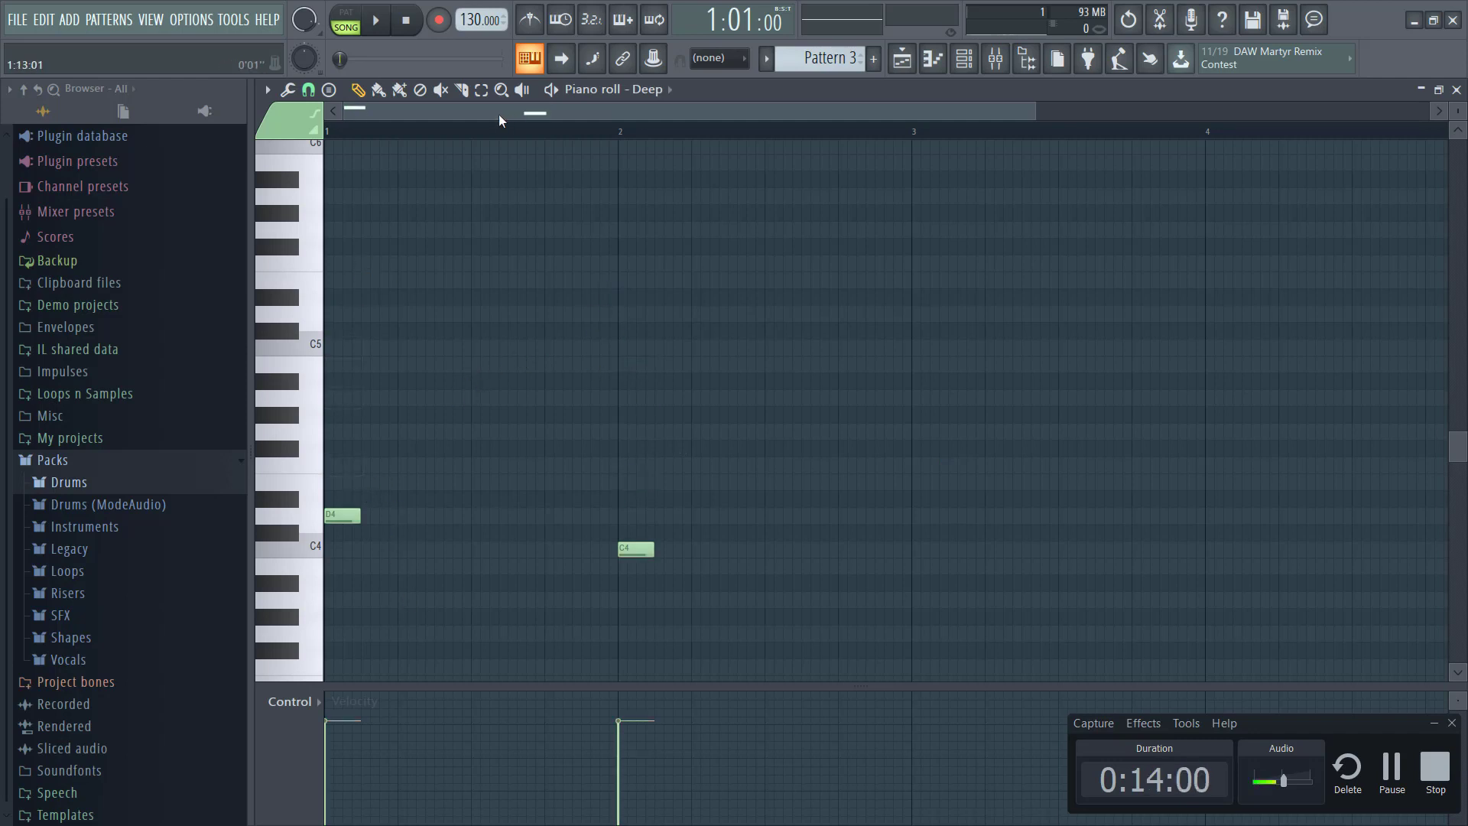
# - Listen to Pattern 3 in pattern mode, then add a D4 note at step 13 of bar 1 and a C4 at step 13 of bar 2
pyautogui.click(350, 18)
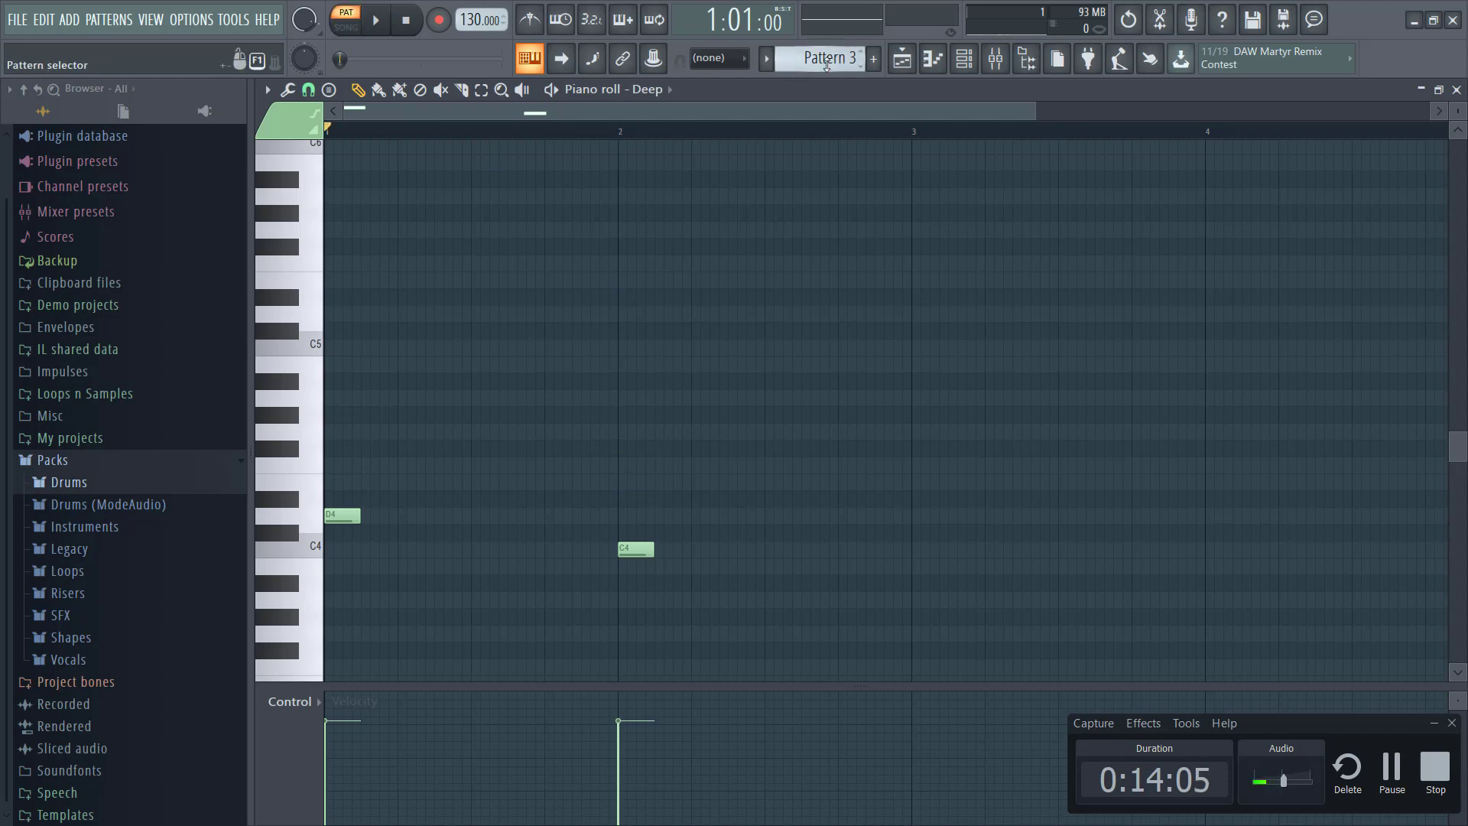
pyautogui.press('space')
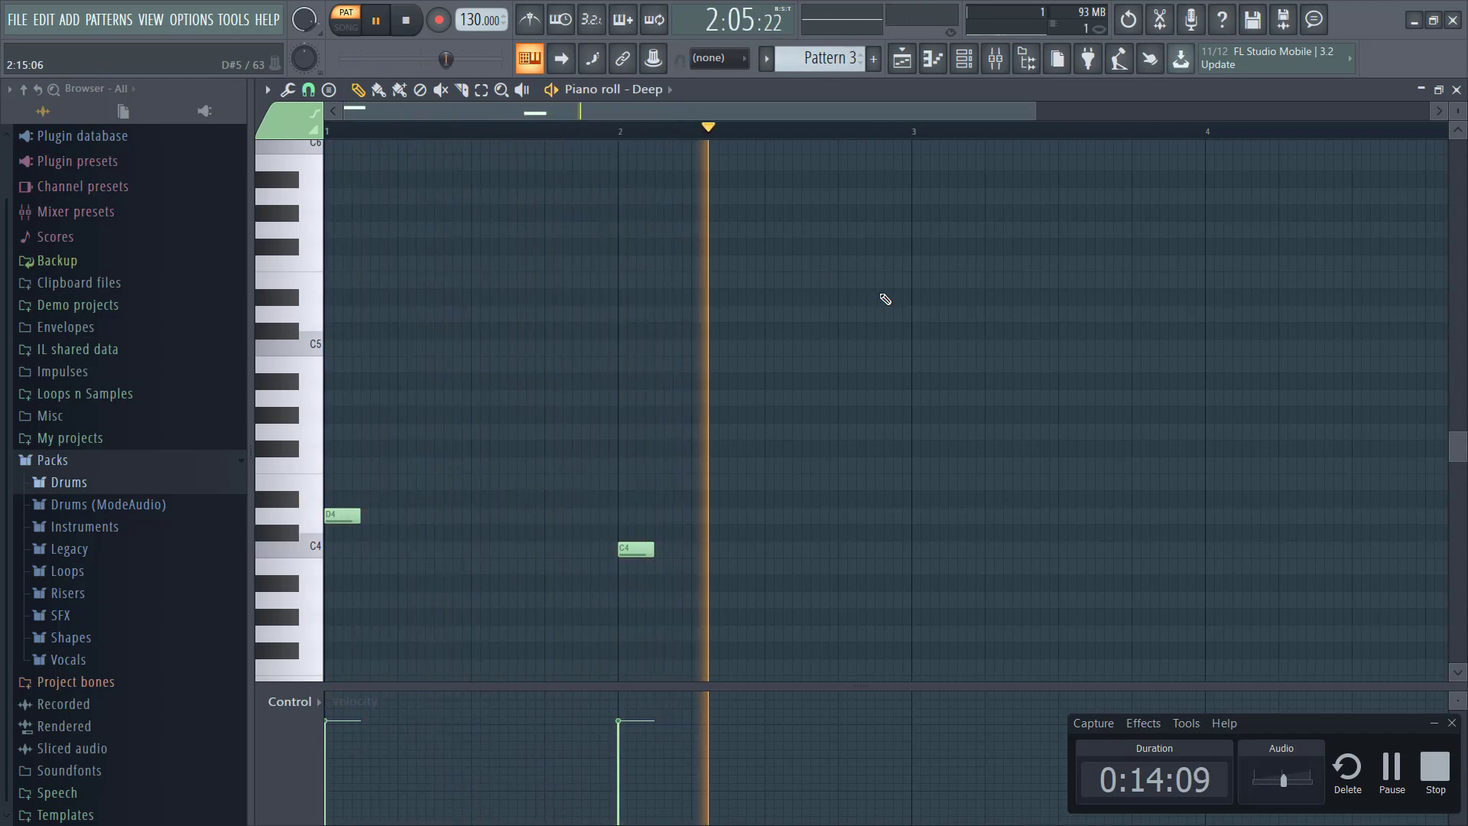
pyautogui.press('space')
pyautogui.click(847, 556)
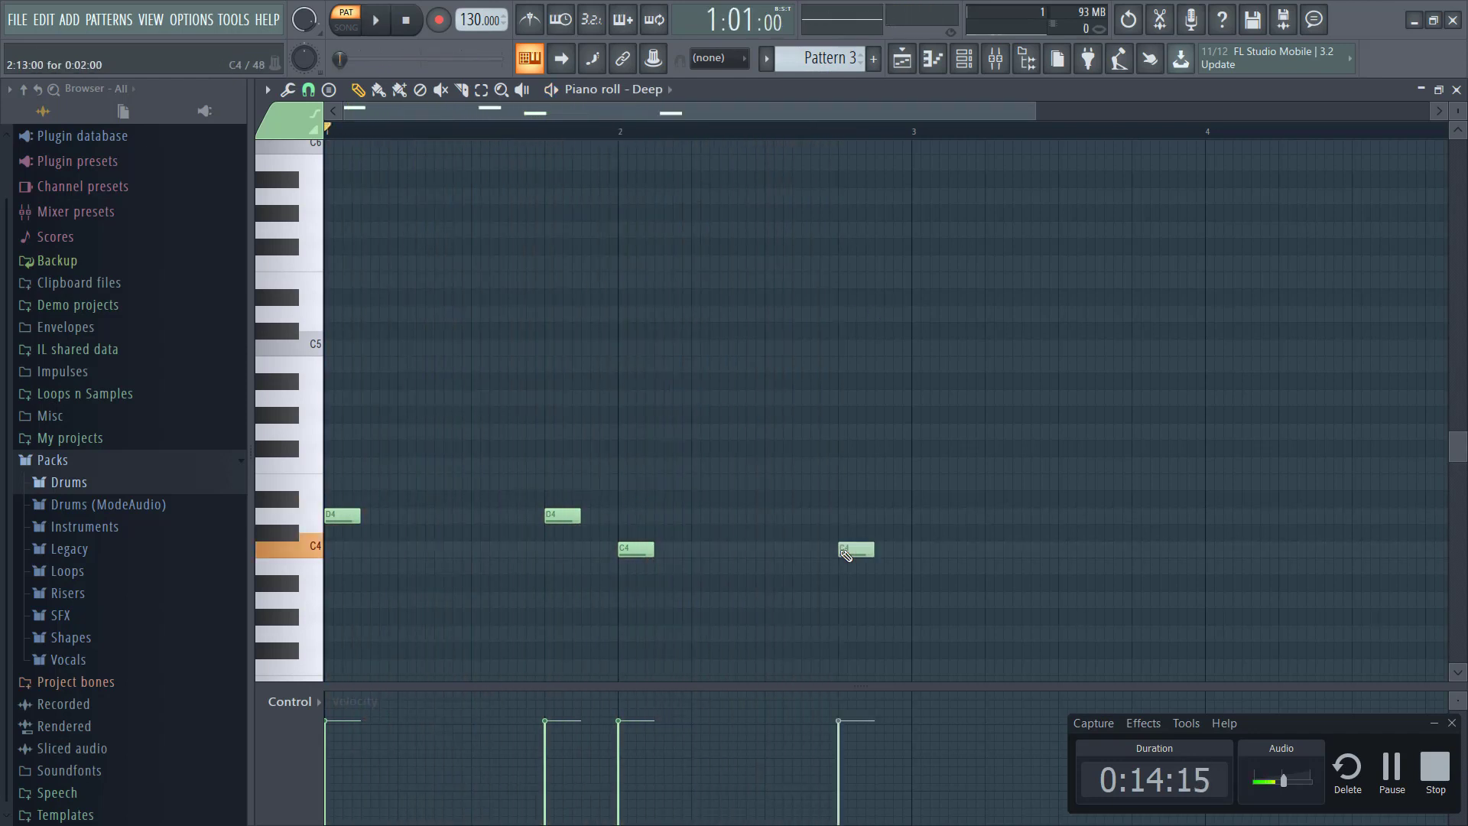
pyautogui.click(1457, 90)
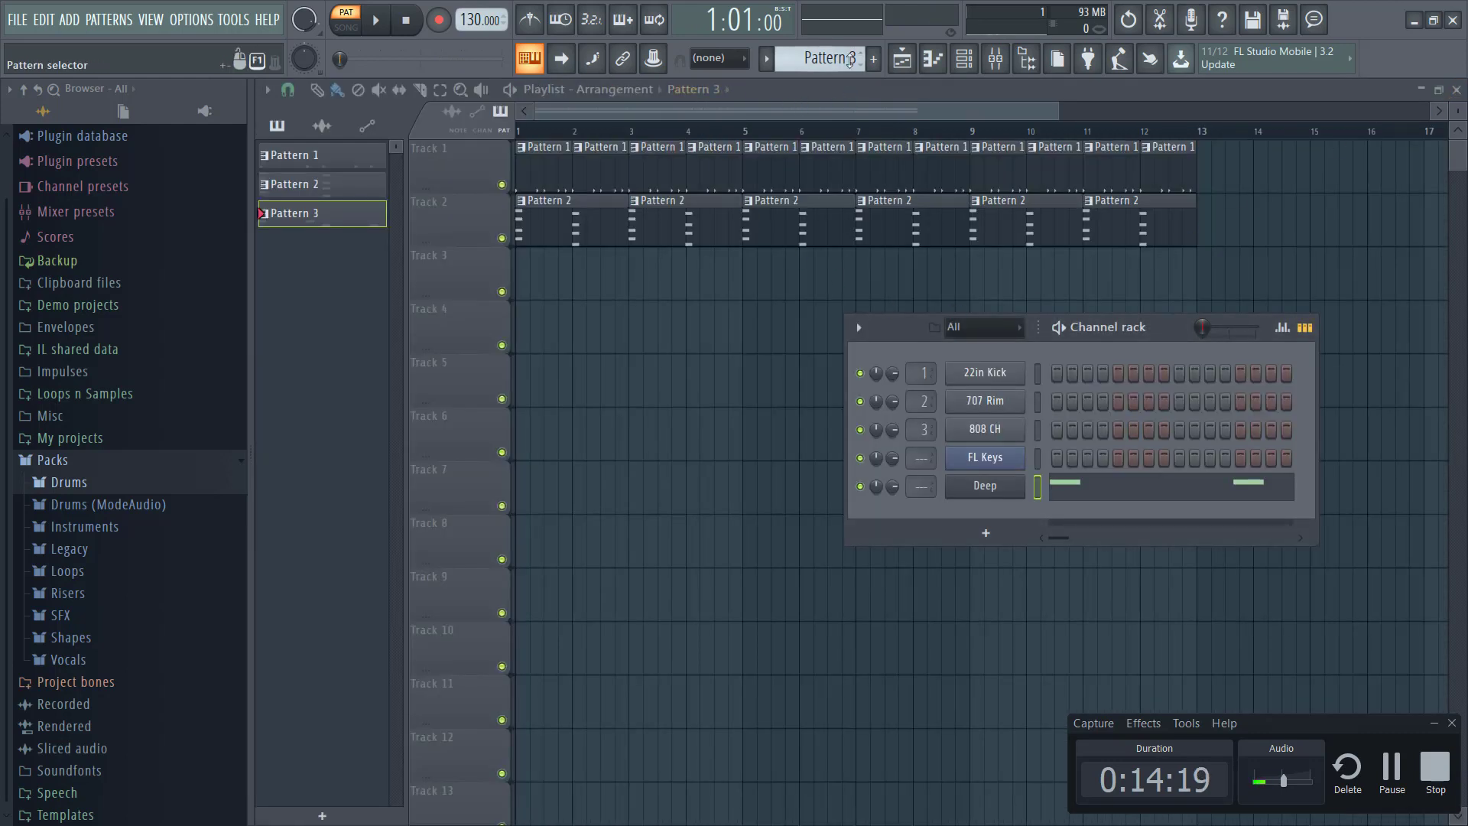
# - Place six Pattern 3 clips back to back on Track 3, from bar 1 through the end of bar 12
pyautogui.click(551, 282)
pyautogui.moveTo(590, 278); pyautogui.dragTo(563, 285)
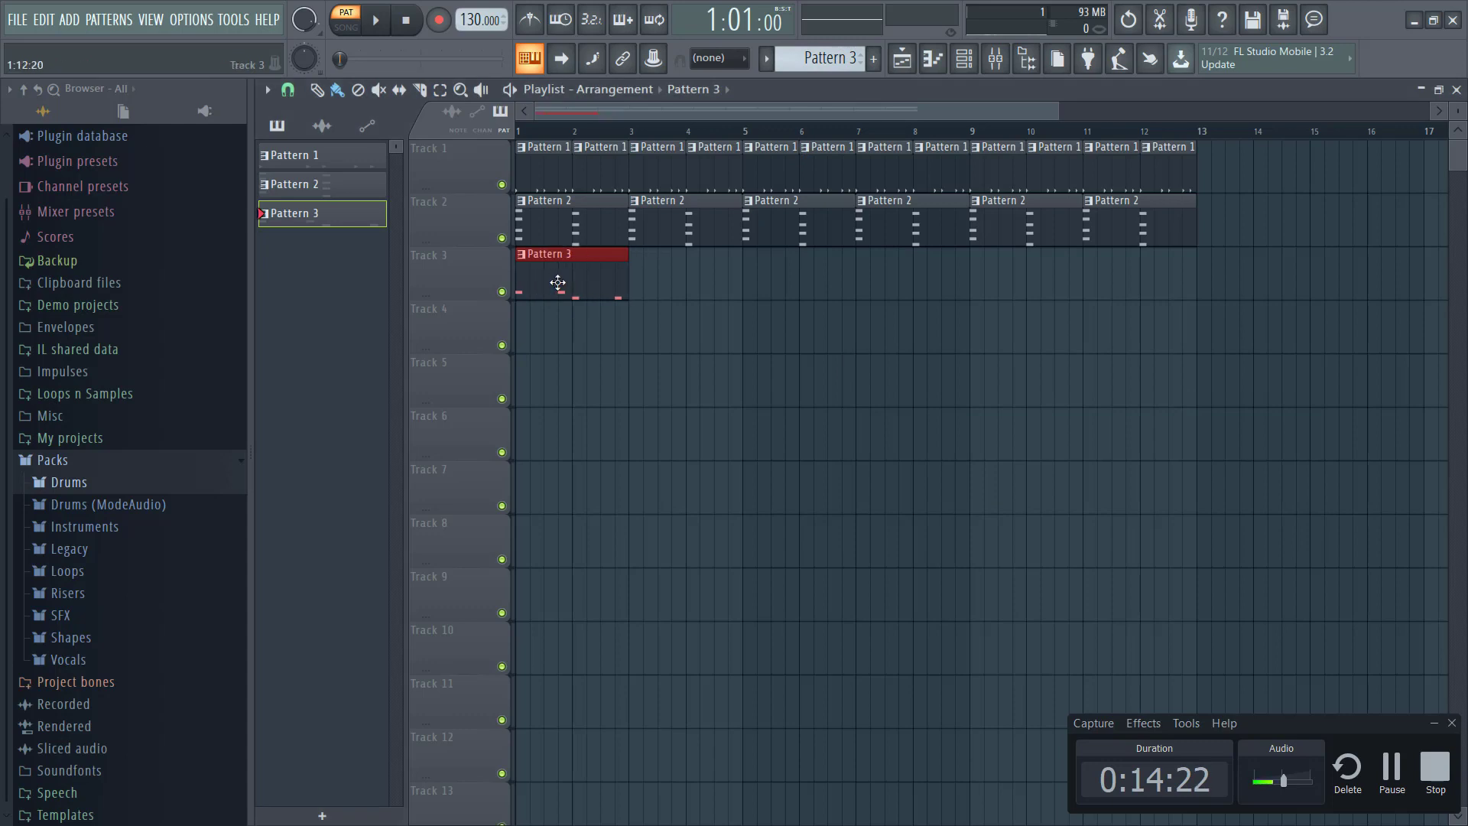
pyautogui.click(643, 281)
pyautogui.click(753, 275)
pyautogui.click(864, 267)
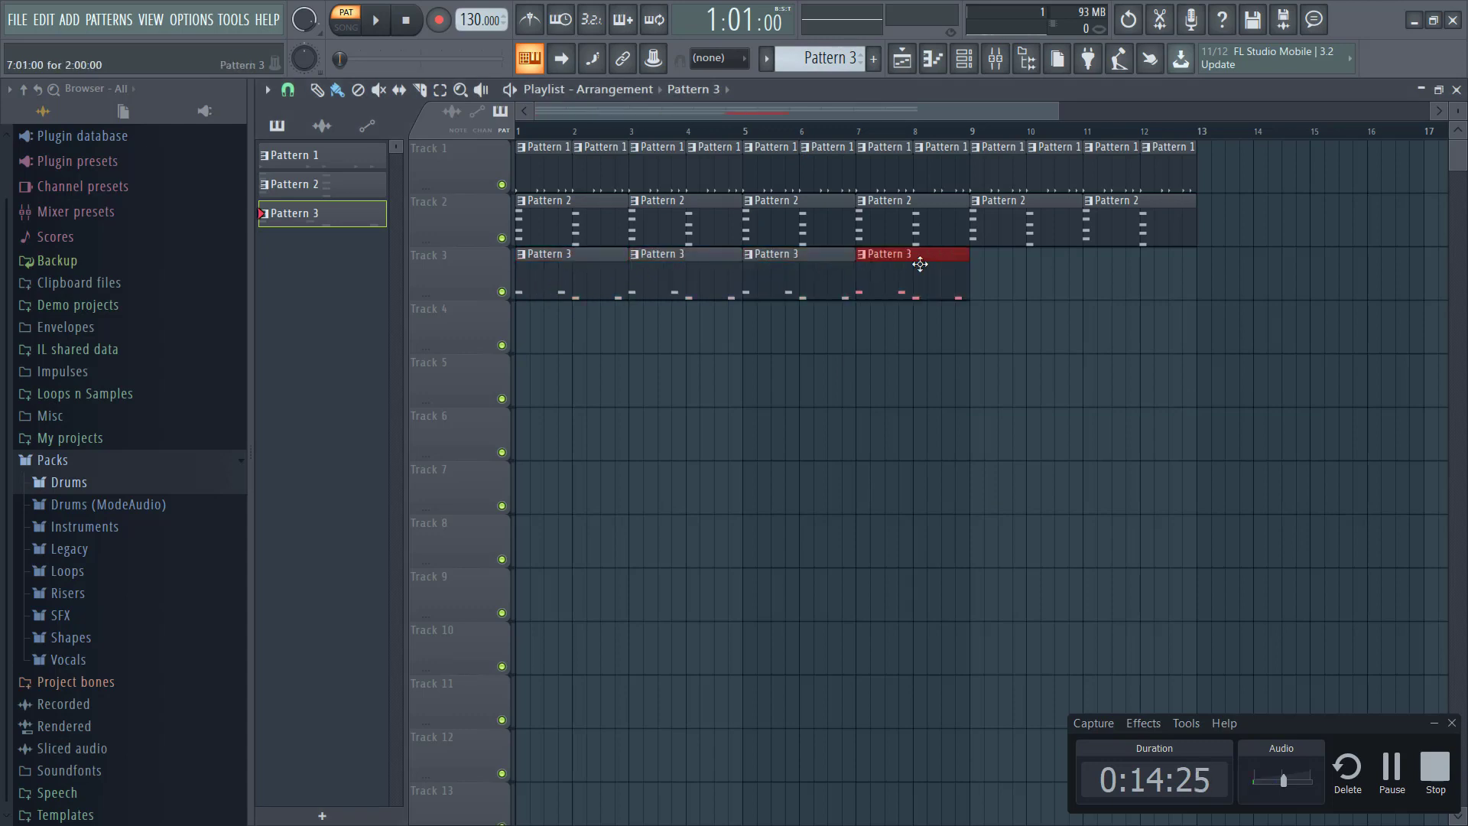
pyautogui.click(983, 260)
pyautogui.click(1091, 264)
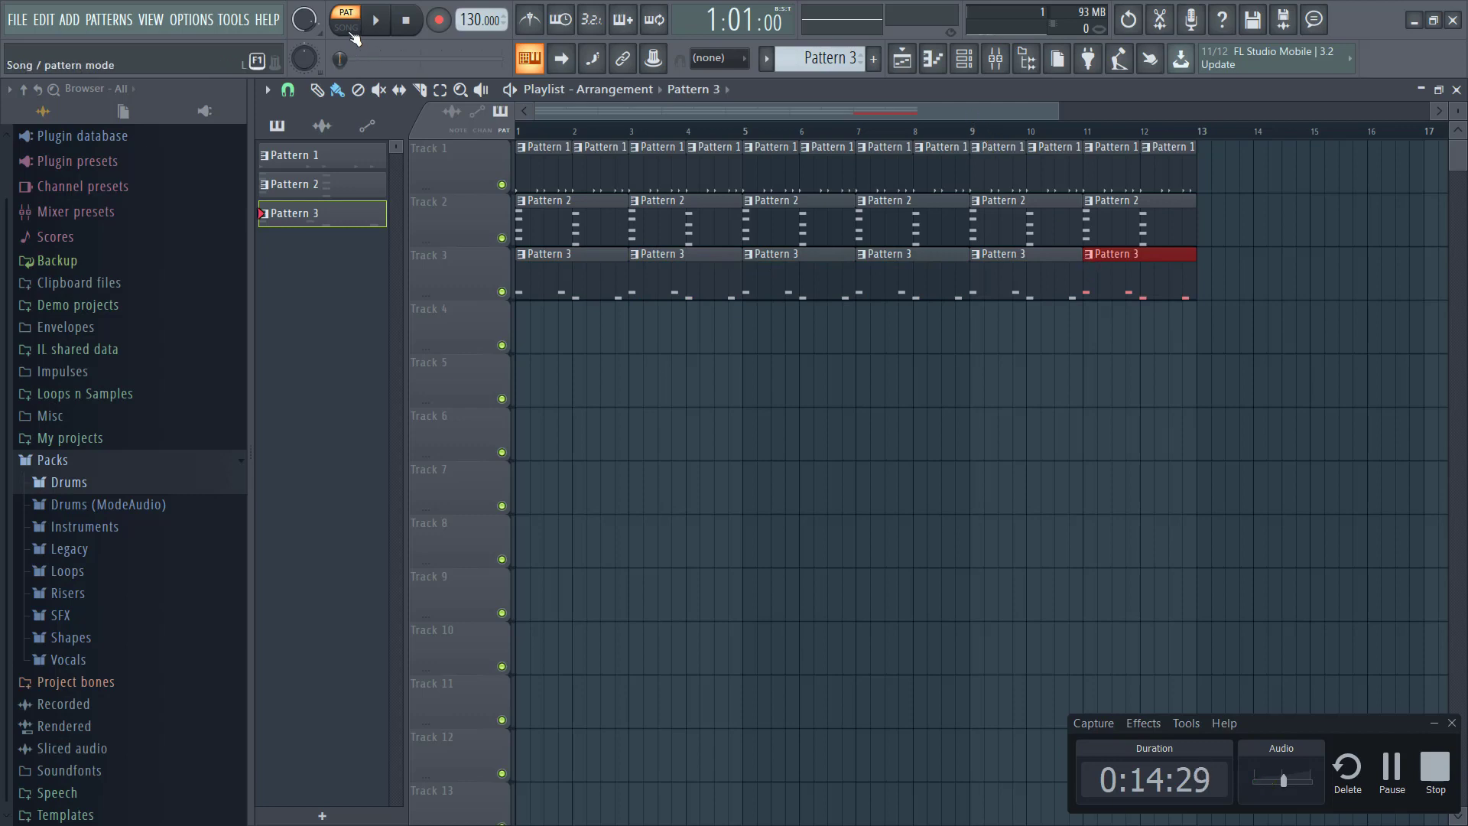
# - Switch playback to song mode and listen to the three-track arrangement from the start
pyautogui.click(353, 35)
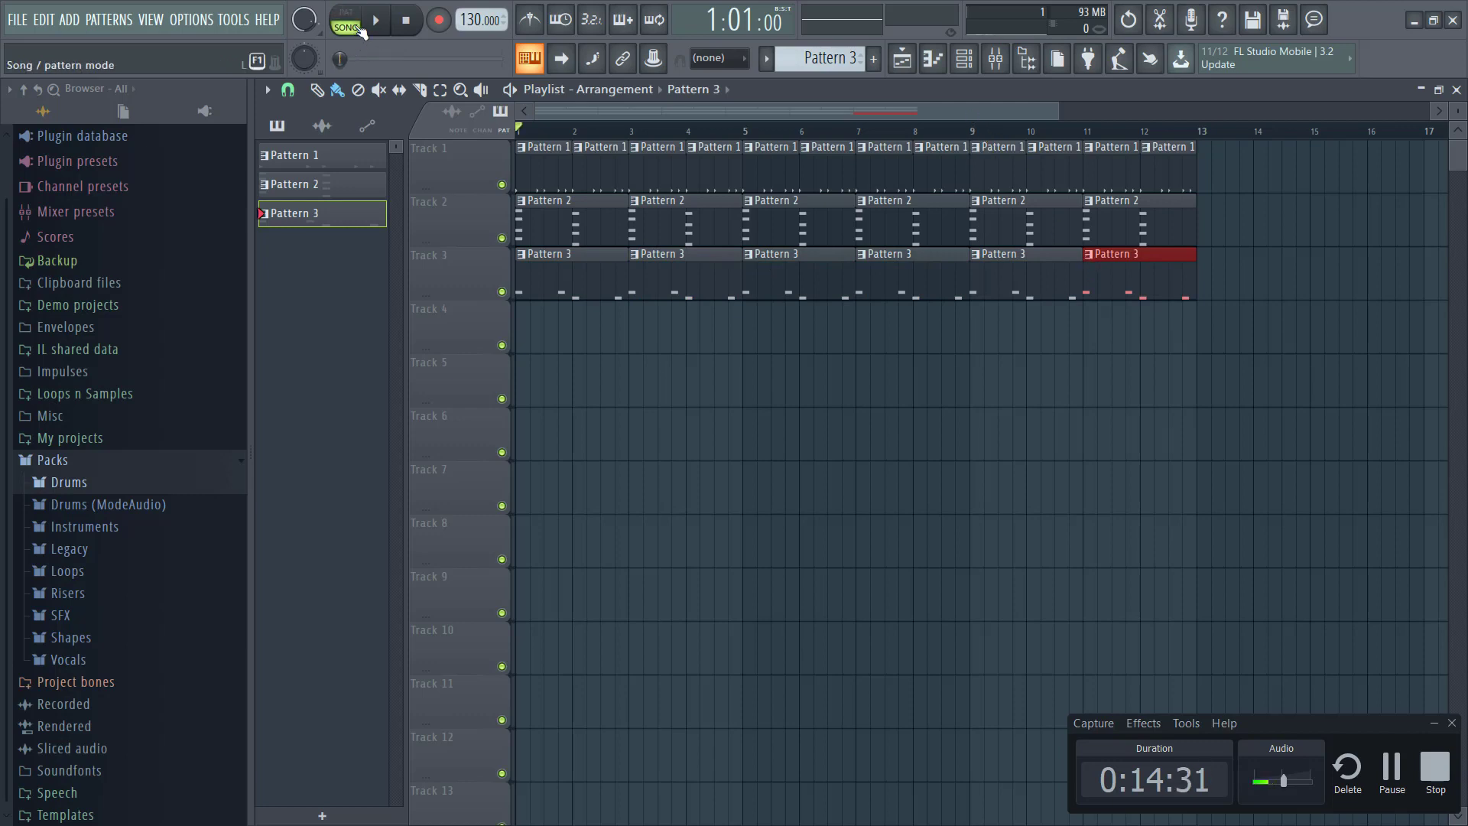
pyautogui.press('space')
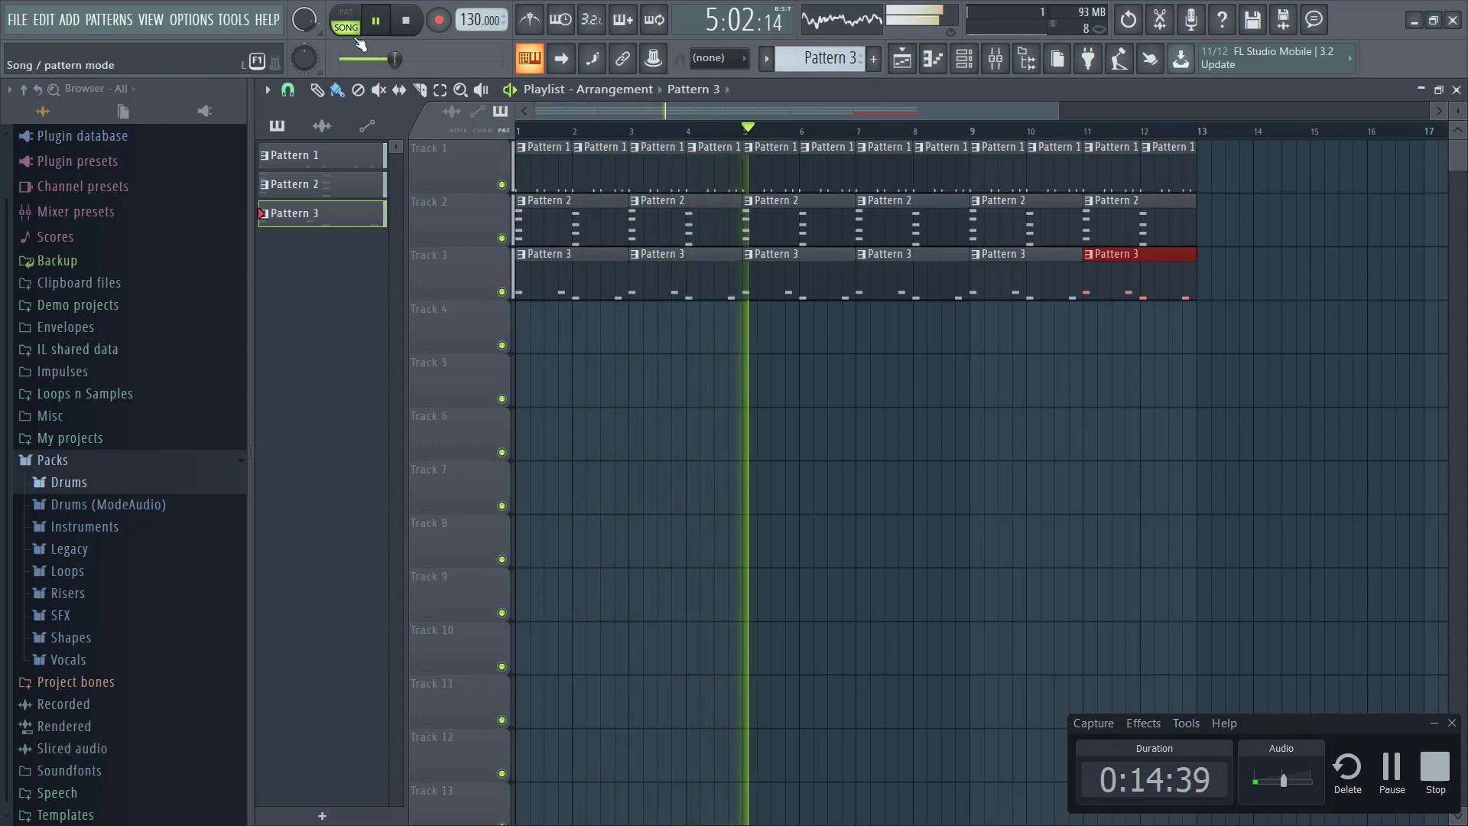
pyautogui.press('space')
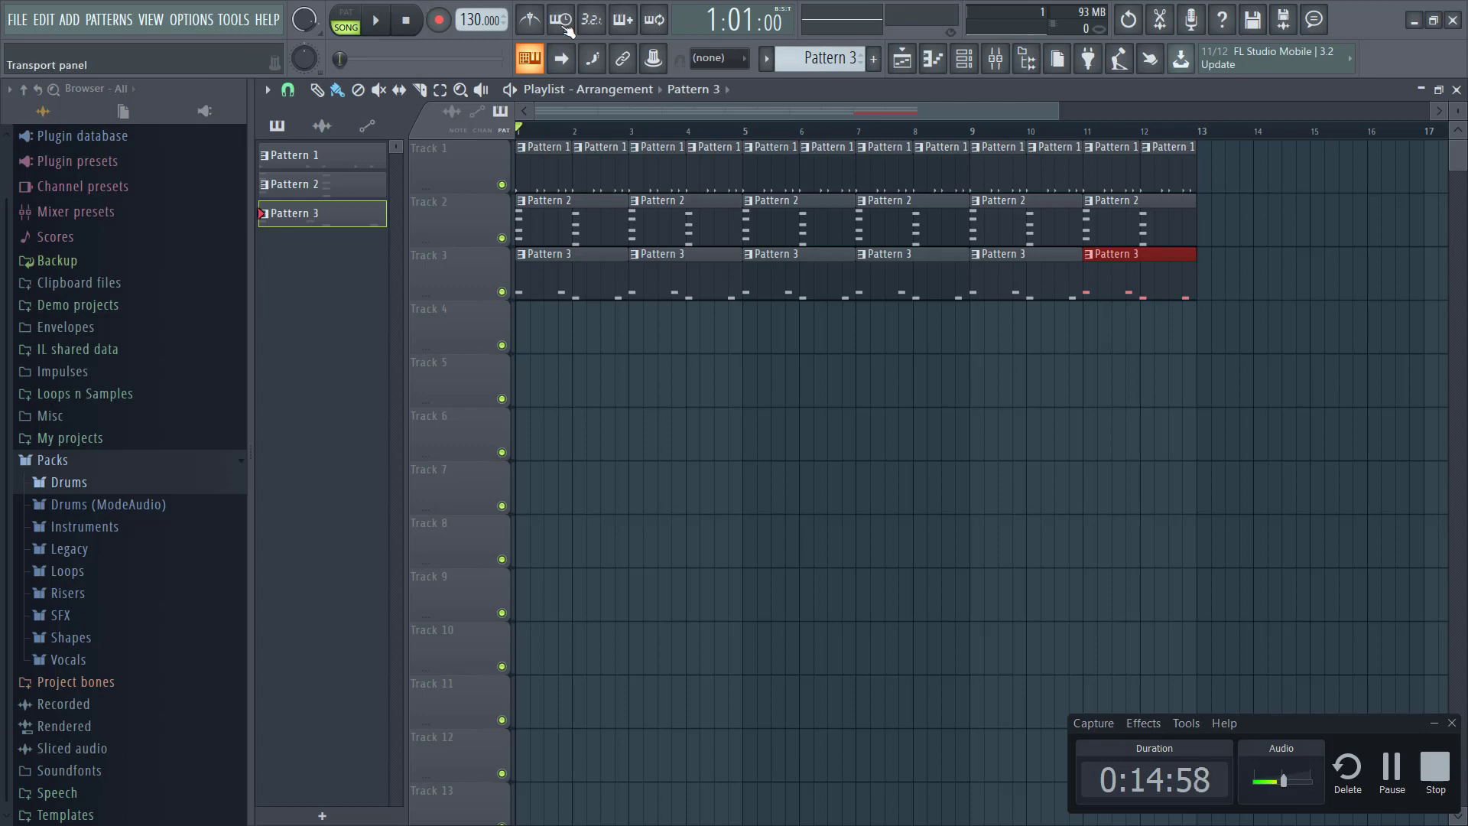
# - Review the contents of Patterns 1, 2 and 3 one after another in the channel rack
pyautogui.scroll(2, 810, 58)
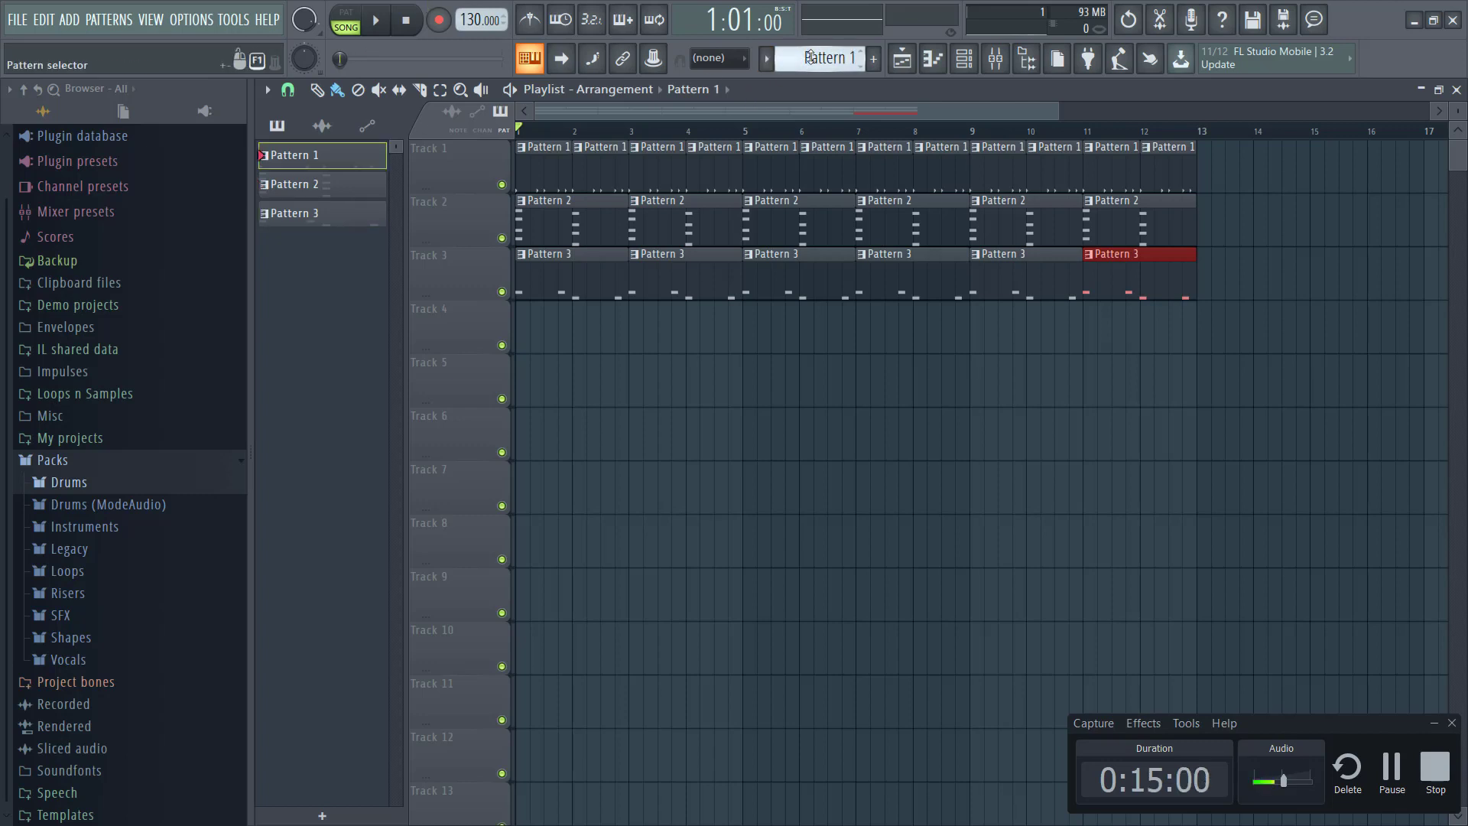
pyautogui.click(970, 64)
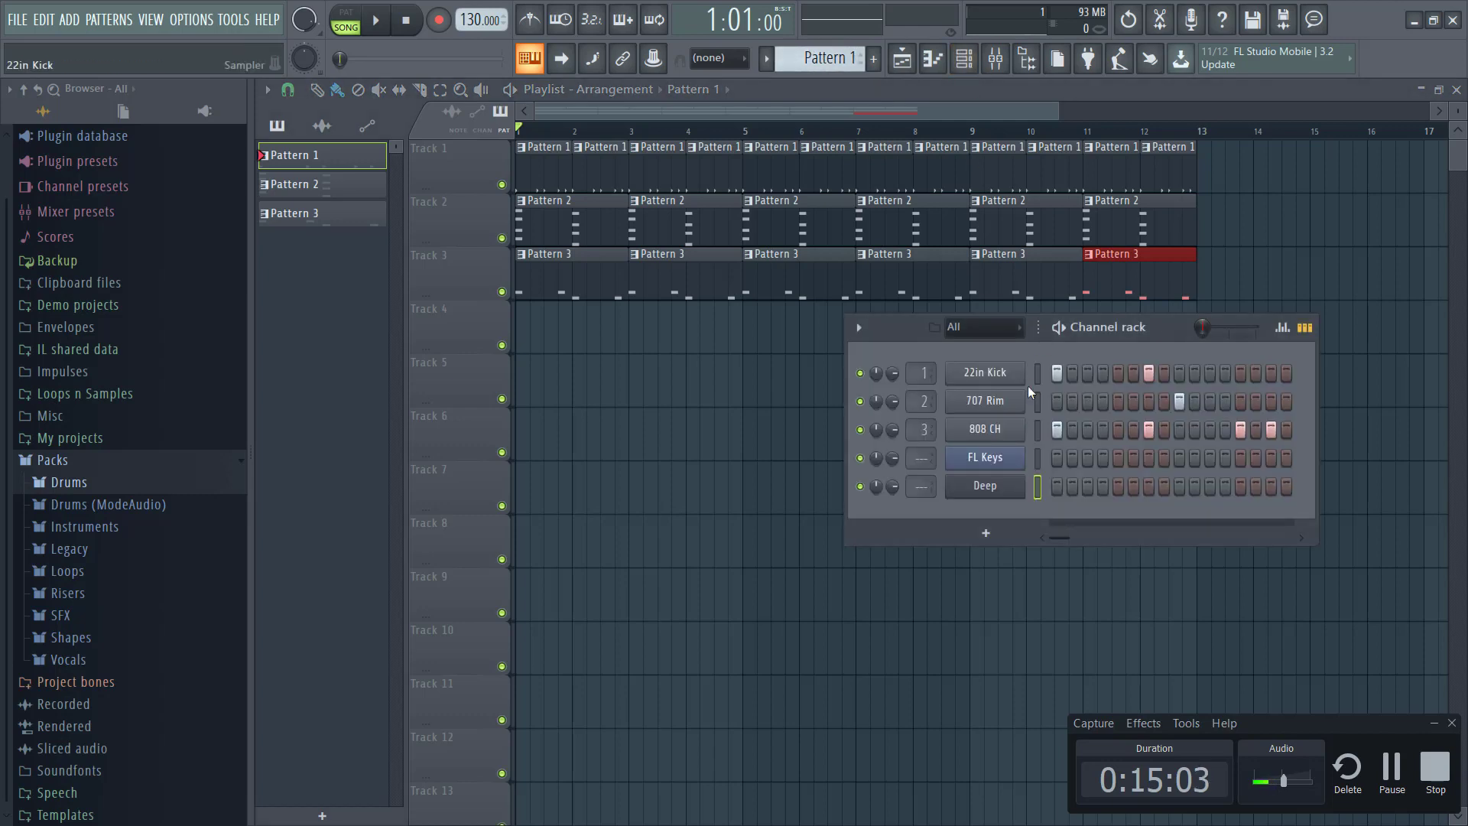
pyautogui.scroll(-1, 818, 58)
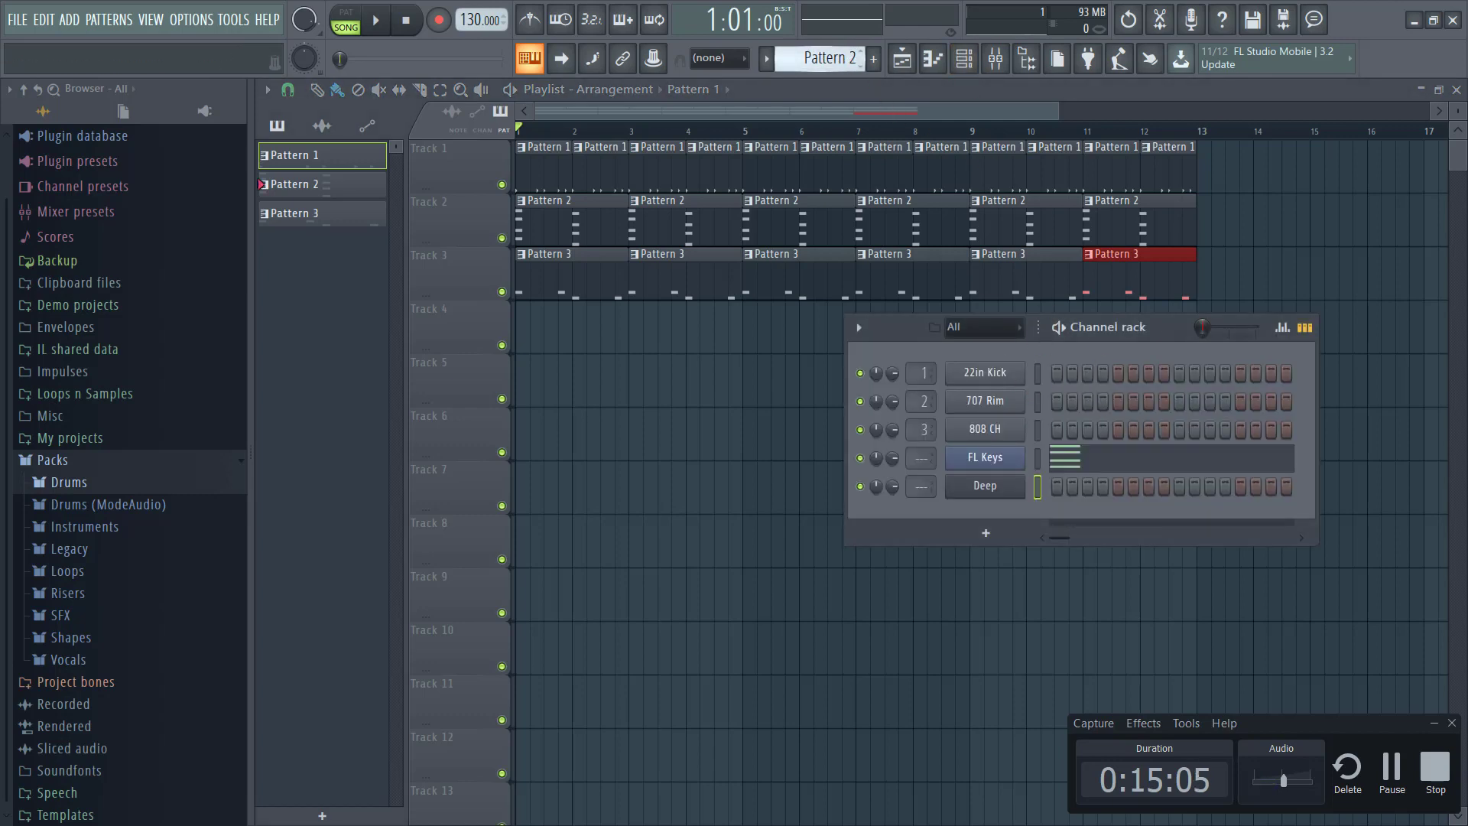
pyautogui.scroll(-1, 831, 63)
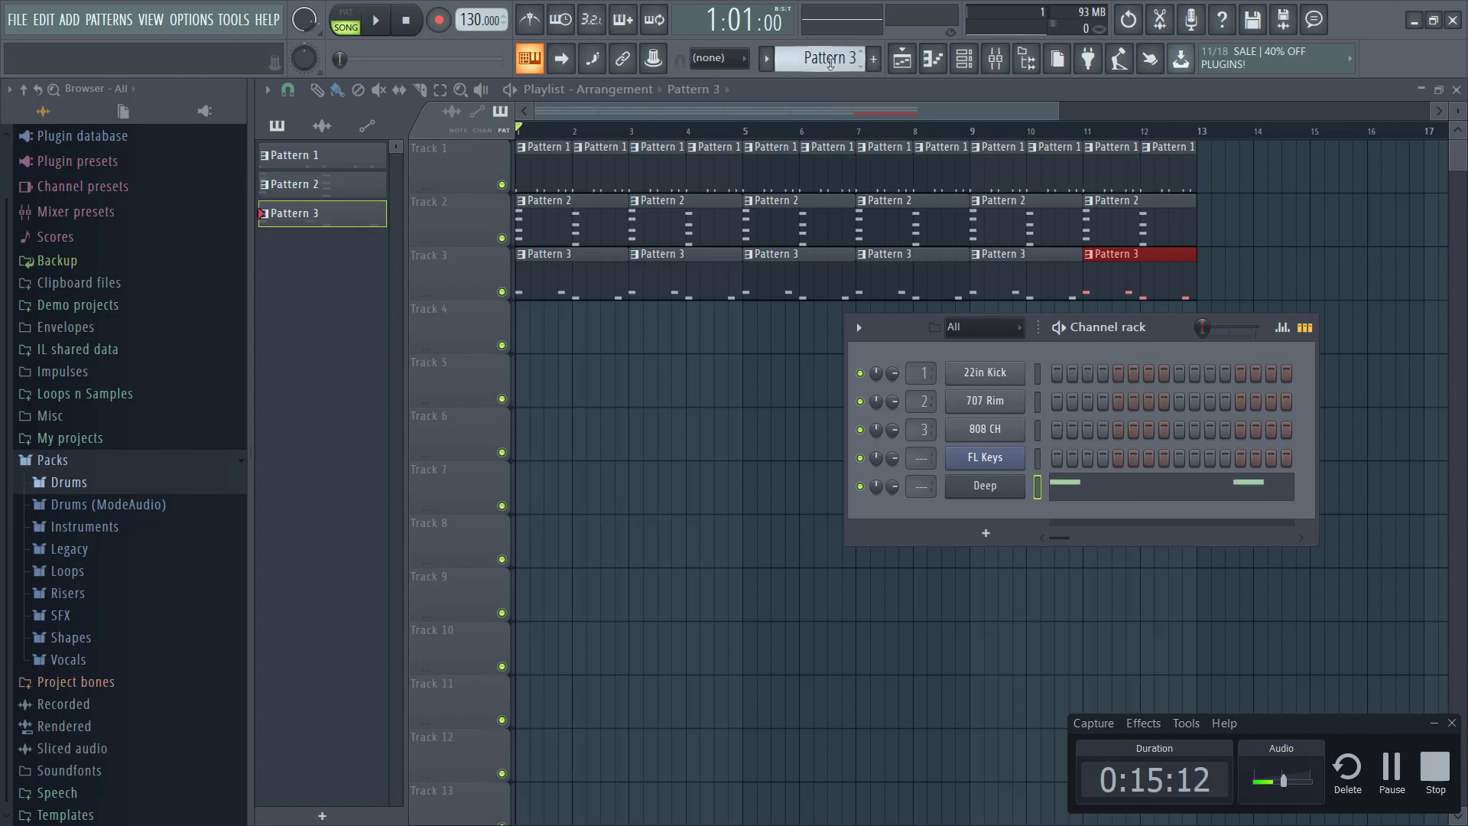